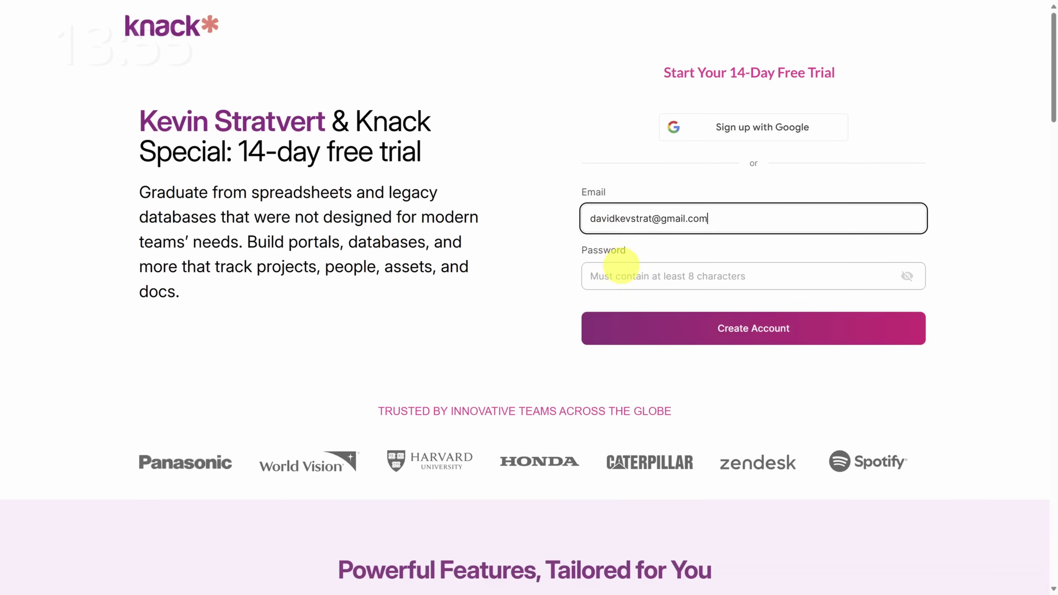
Step: Enter the account password and submit the signup to create the free-trial account
{"action": "left_click", "coordinate": [621, 275]}
{"action": "key", "text": "ctrl+v"}
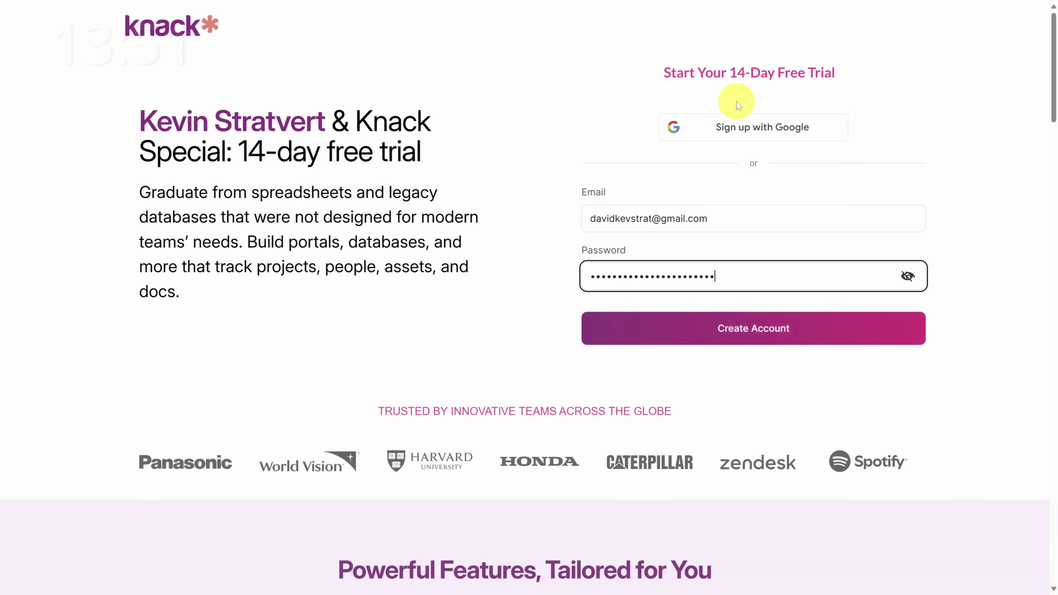
{"action": "key", "text": "Return"}
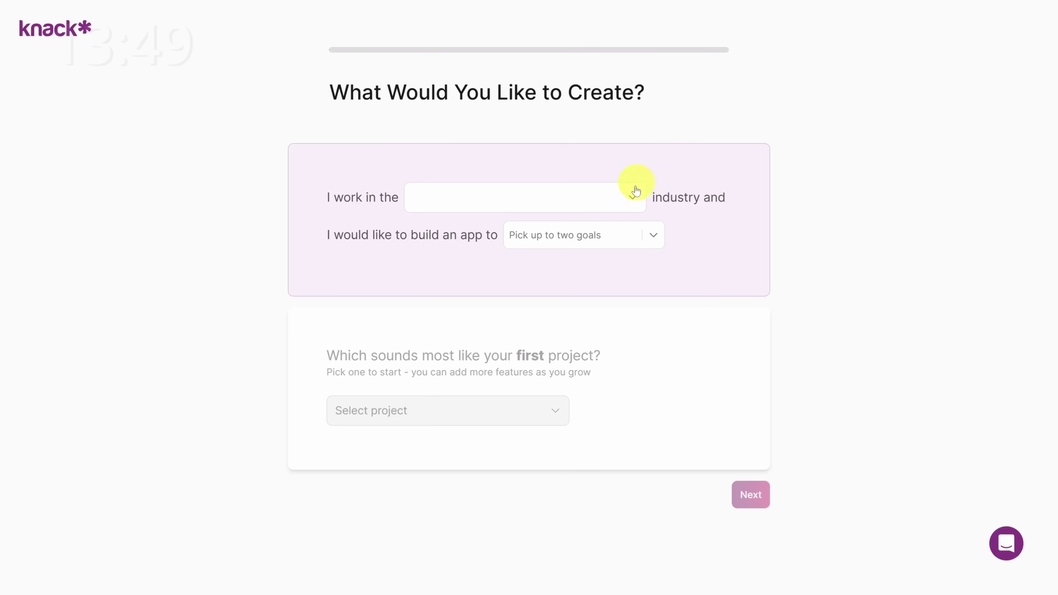
Step: Choose Retail as the industry and continue to starting a new app from a template
{"action": "left_click", "coordinate": [630, 200]}
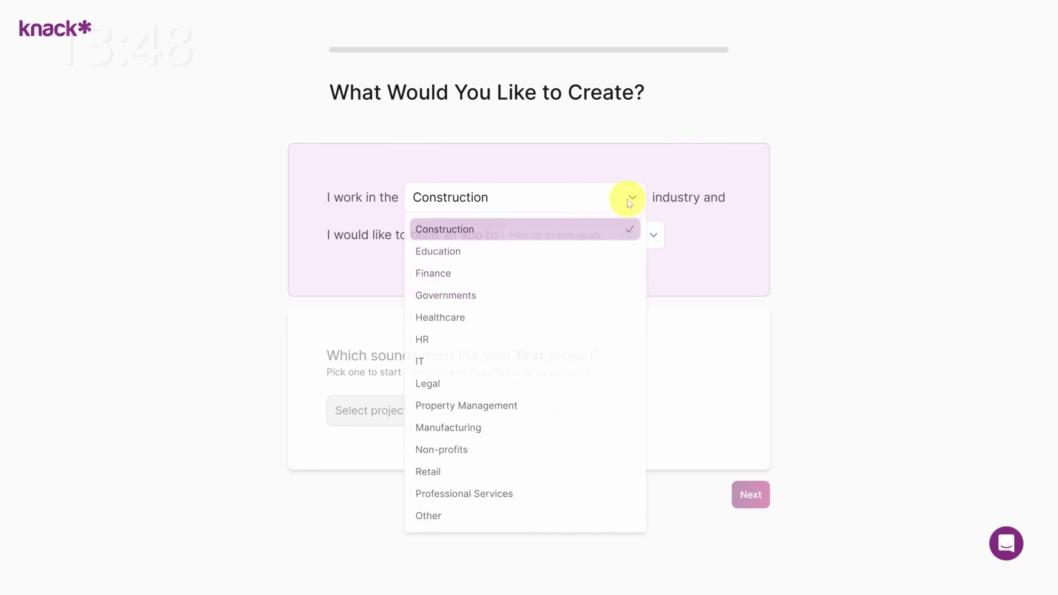
{"action": "left_click", "coordinate": [453, 474]}
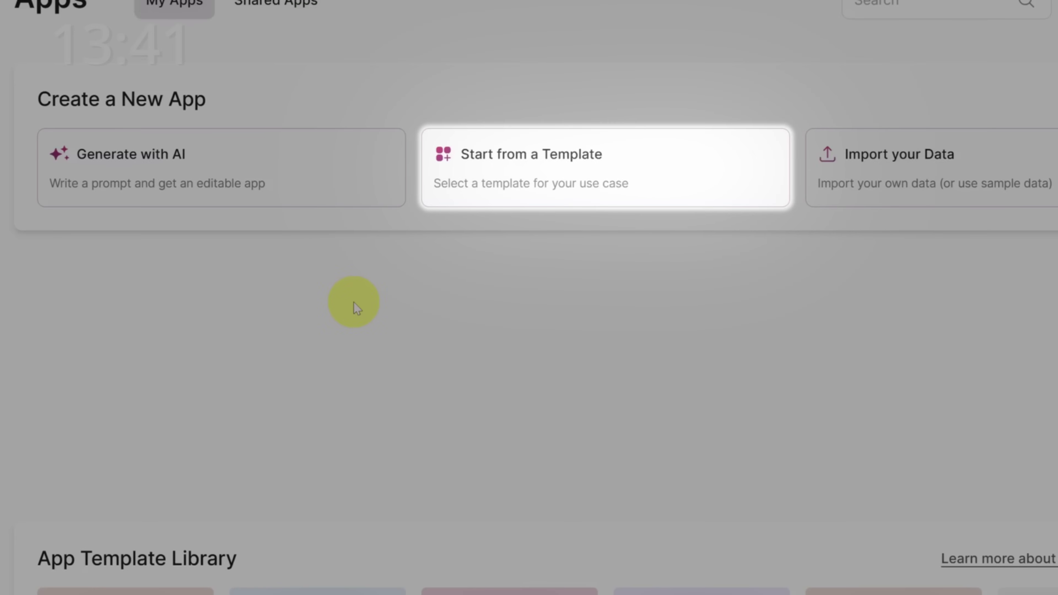
{"action": "left_click", "coordinate": [489, 158]}
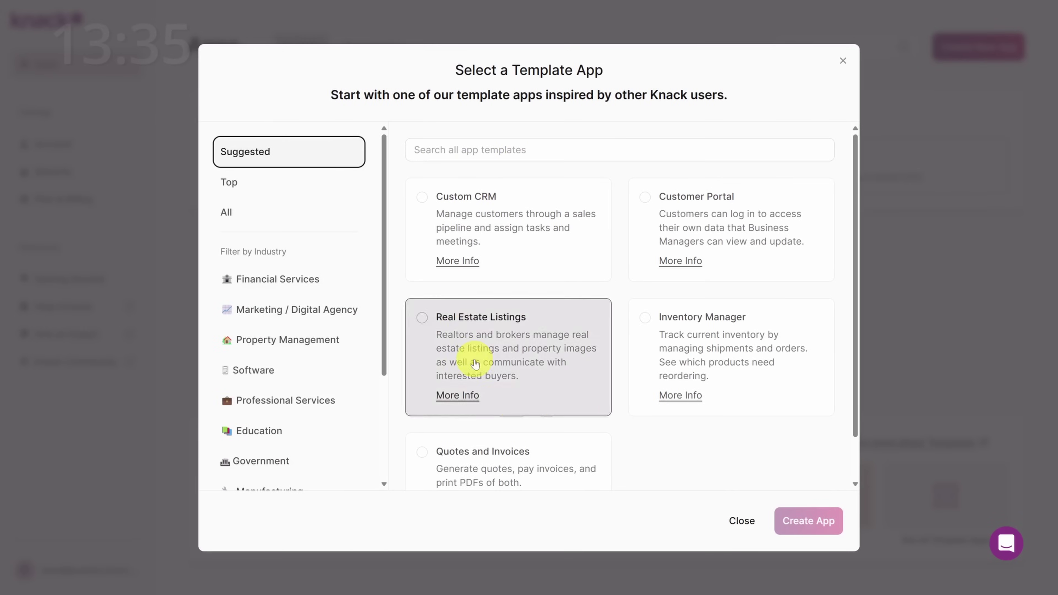
Step: Search the templates for 'project management' and pick Freelance Project Management
{"action": "scroll", "coordinate": [277, 348], "scroll_direction": "down", "scroll_amount": 2}
{"action": "scroll", "coordinate": [278, 348], "scroll_direction": "down", "scroll_amount": 1}
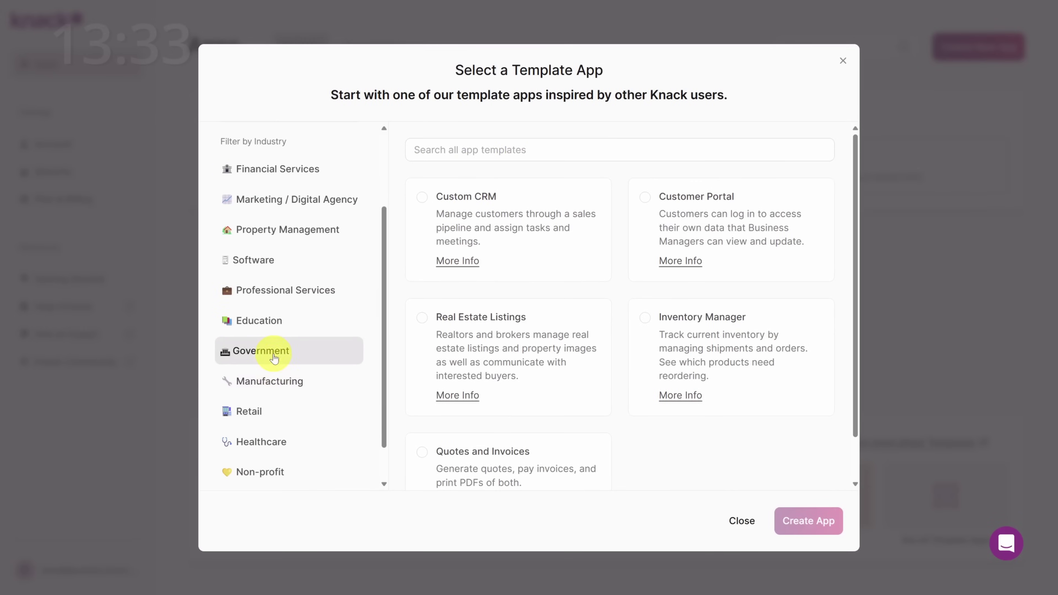
{"action": "left_click", "coordinate": [274, 356]}
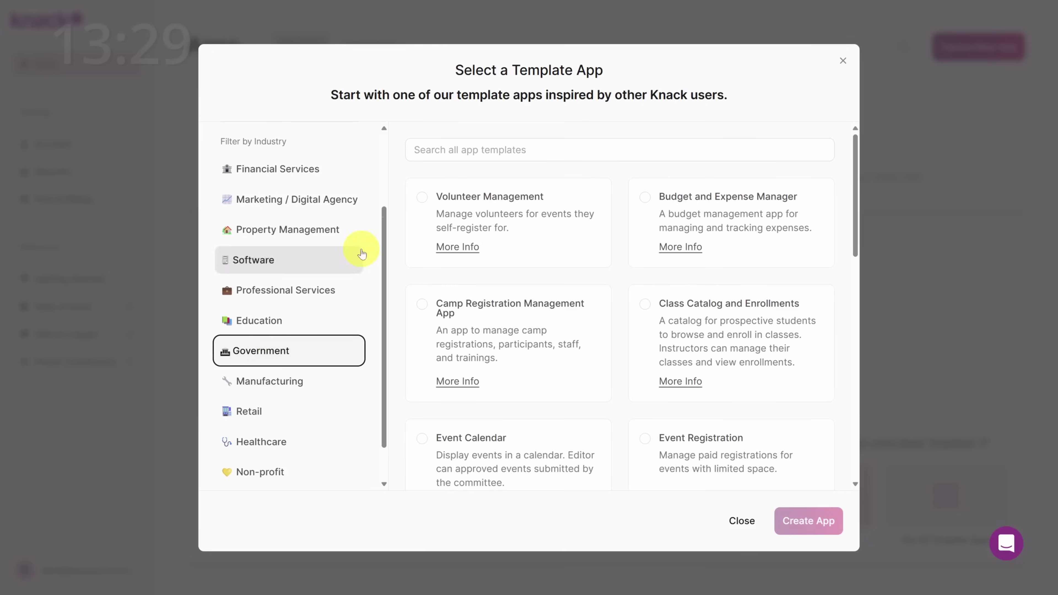
{"action": "left_click", "coordinate": [457, 149]}
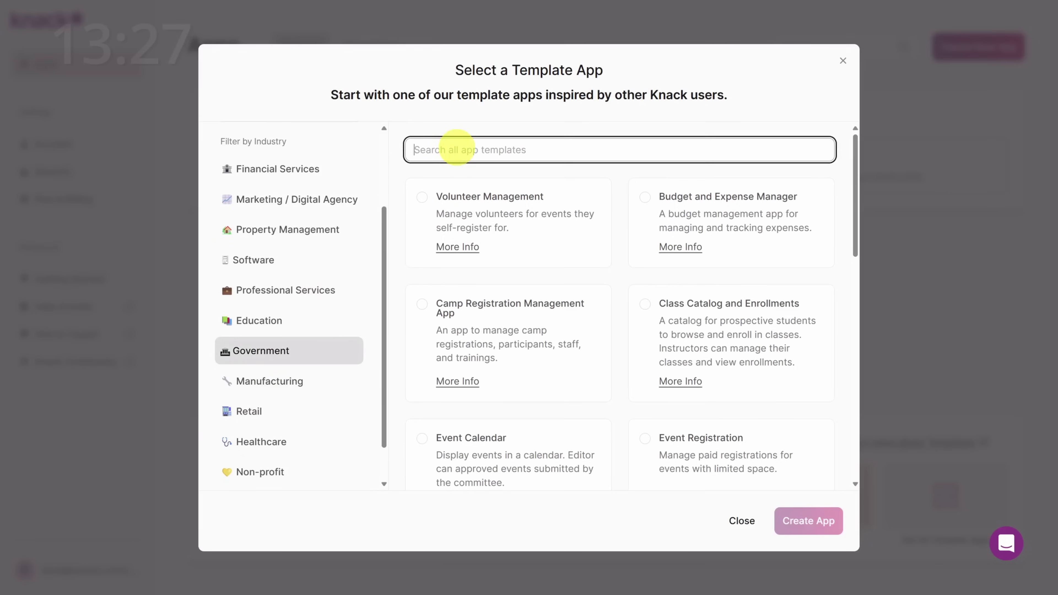
{"action": "type", "text": "project management"}
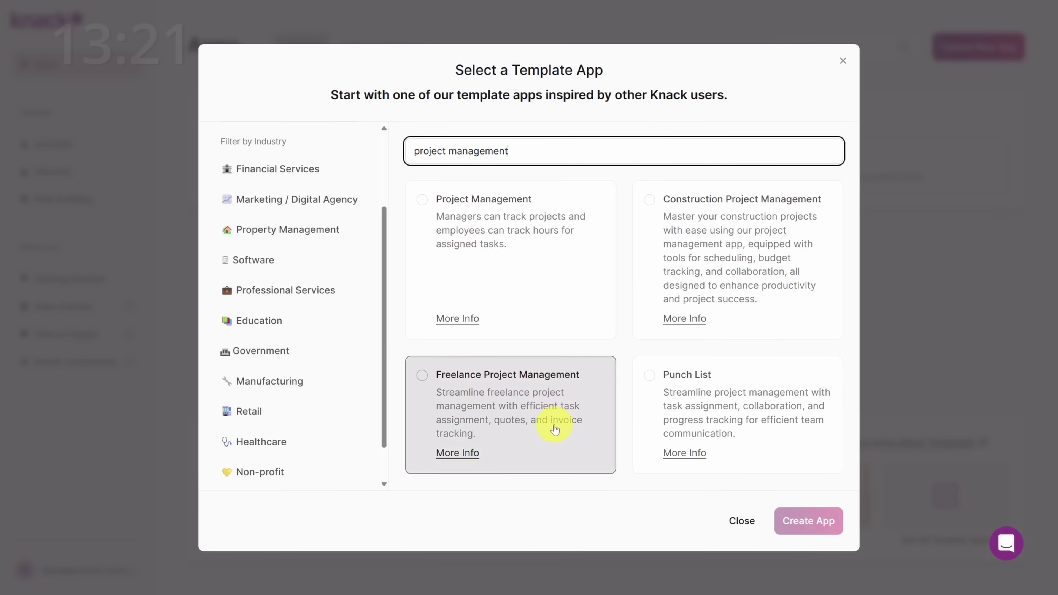
{"action": "left_click", "coordinate": [490, 441]}
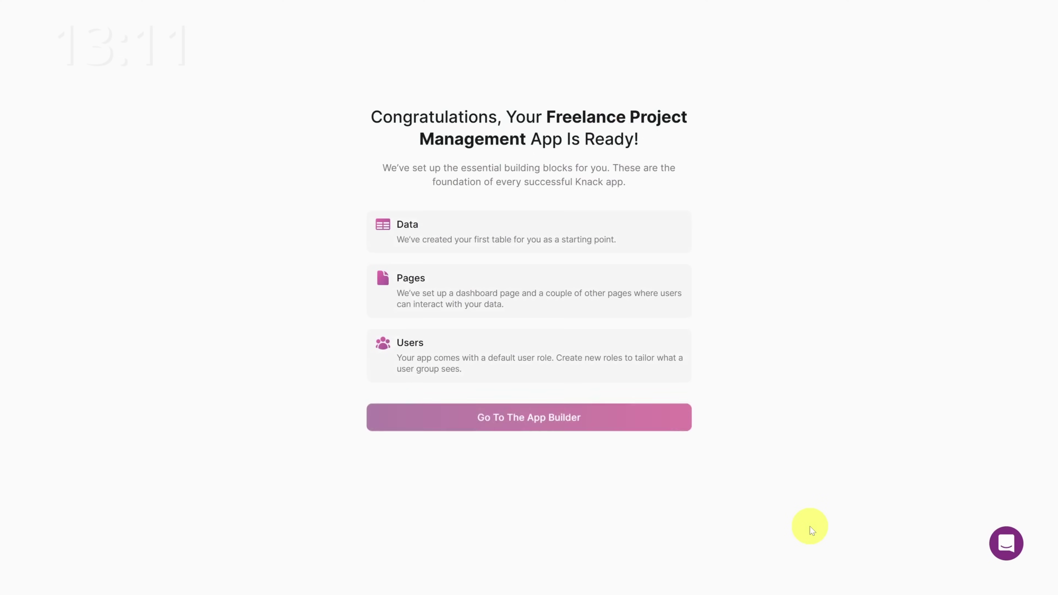
Step: Log into the live app as the sample freelancer and open the SEO Optimization for PQR Industries project
{"action": "left_click", "coordinate": [523, 424]}
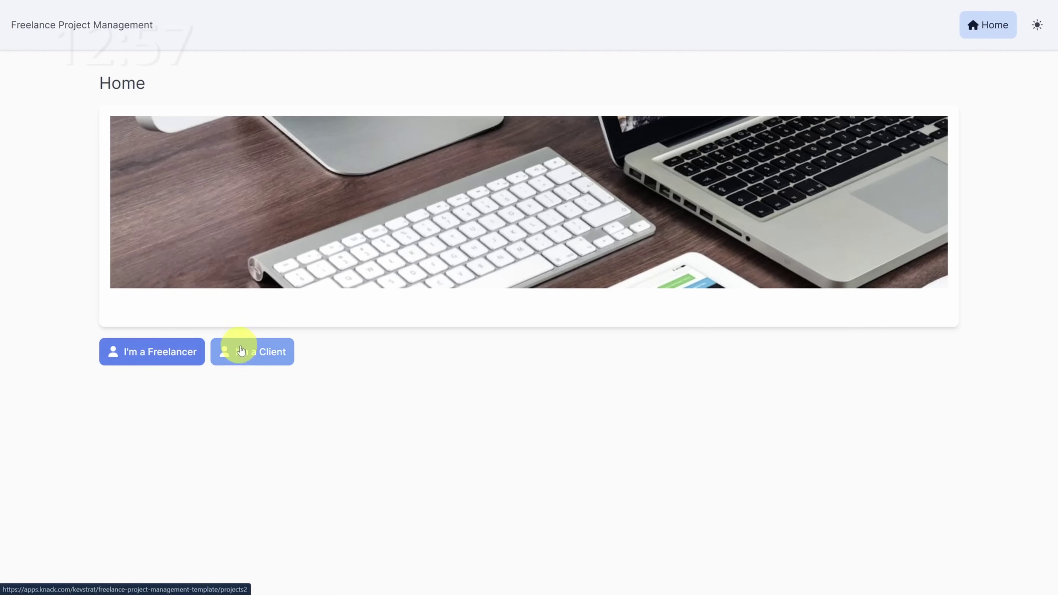
{"action": "left_click", "coordinate": [170, 360]}
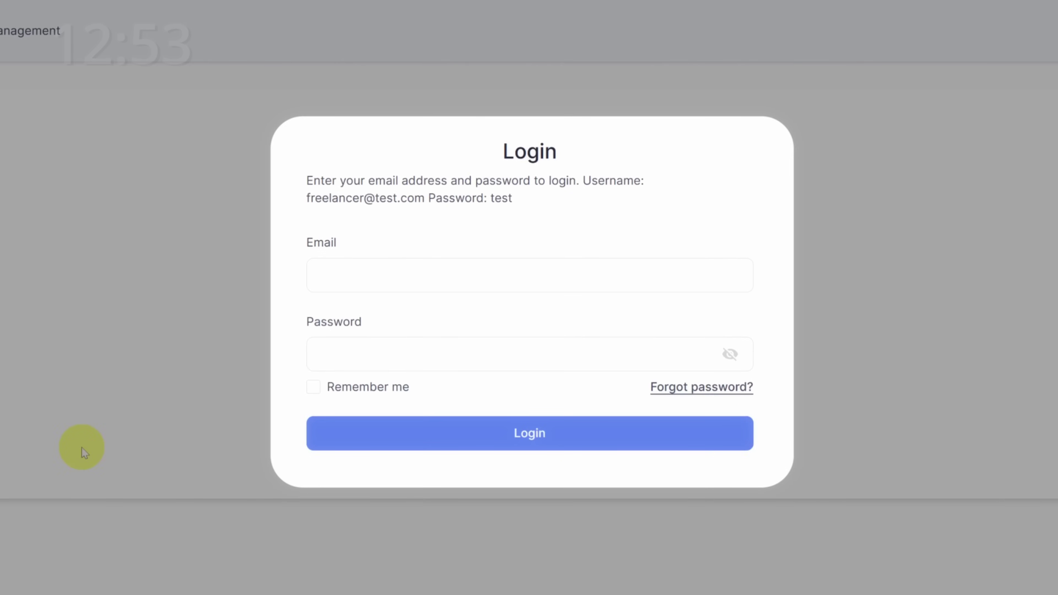
{"action": "left_click", "coordinate": [368, 282]}
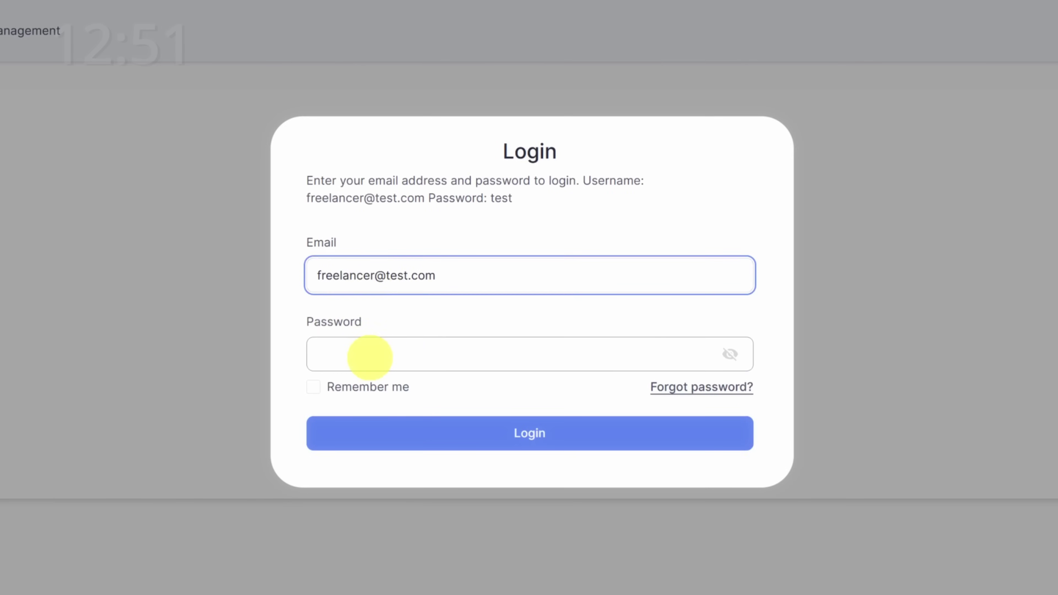
{"action": "left_click", "coordinate": [369, 355]}
{"action": "type", "text": "te"}
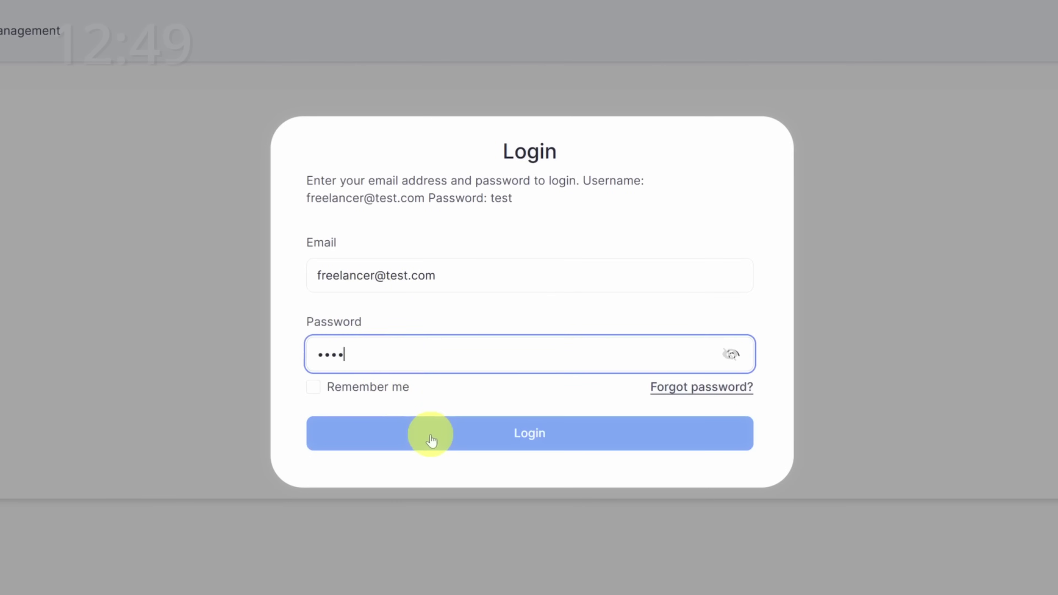
{"action": "left_click", "coordinate": [431, 438]}
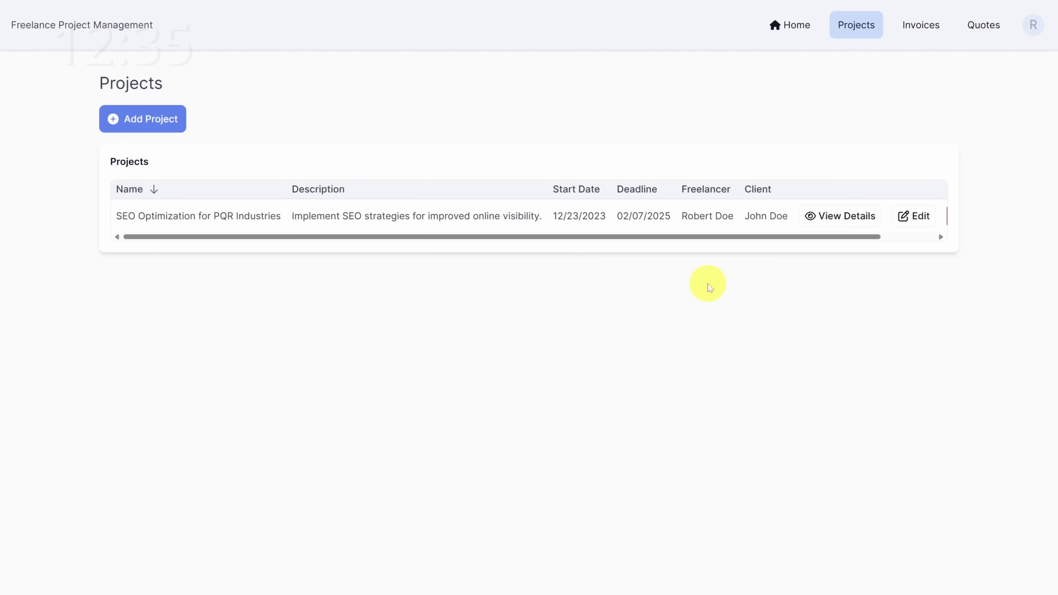
{"action": "left_click", "coordinate": [837, 218]}
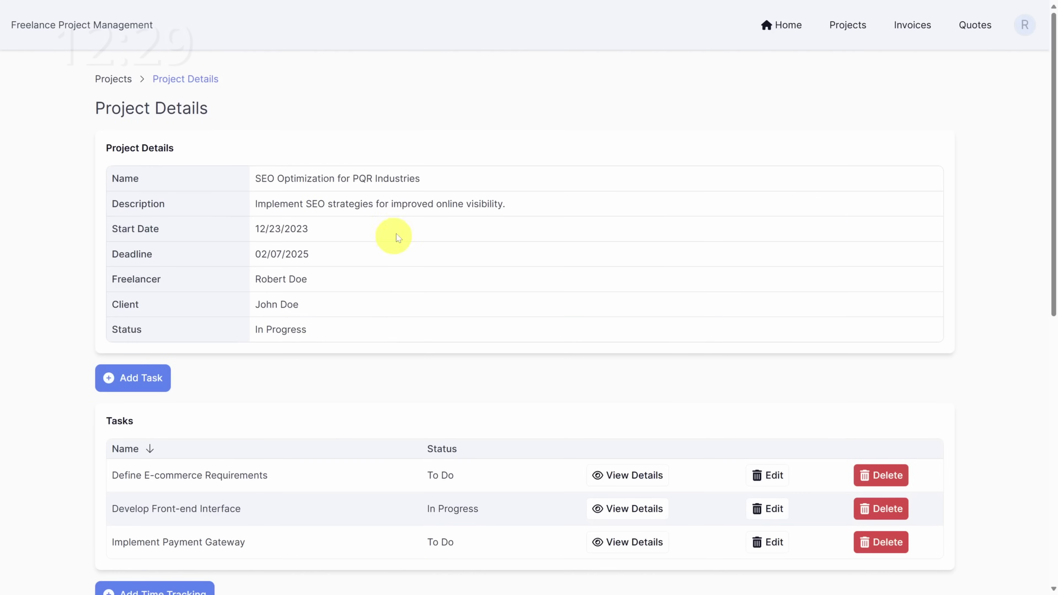
Step: Scroll through the project's tasks and time entries, then bring up the Add Time Tracking form
{"action": "scroll", "coordinate": [417, 206], "scroll_direction": "down", "scroll_amount": 7}
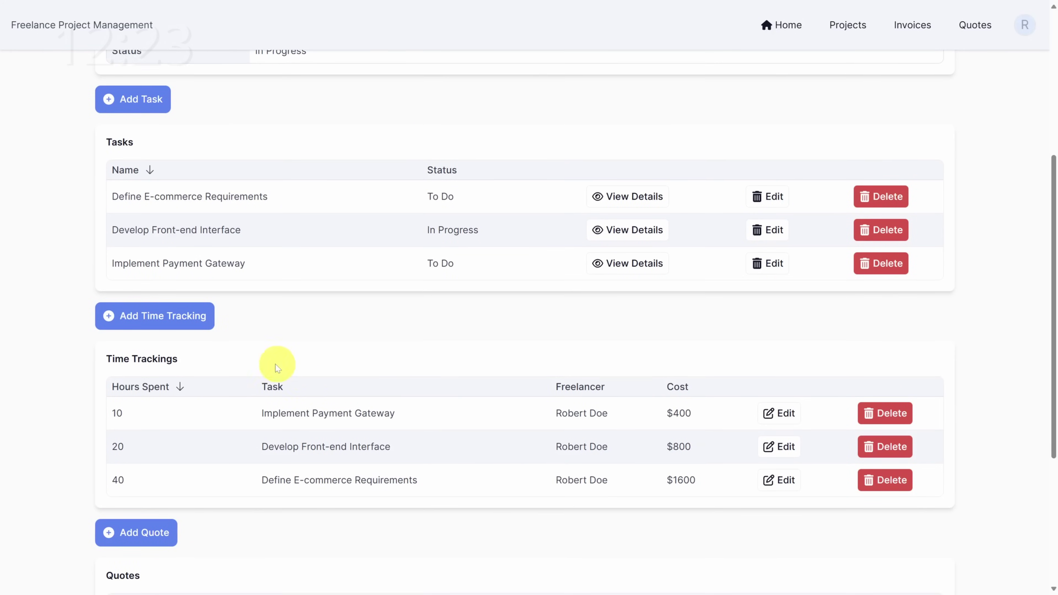
{"action": "scroll", "coordinate": [272, 361], "scroll_direction": "down", "scroll_amount": 4}
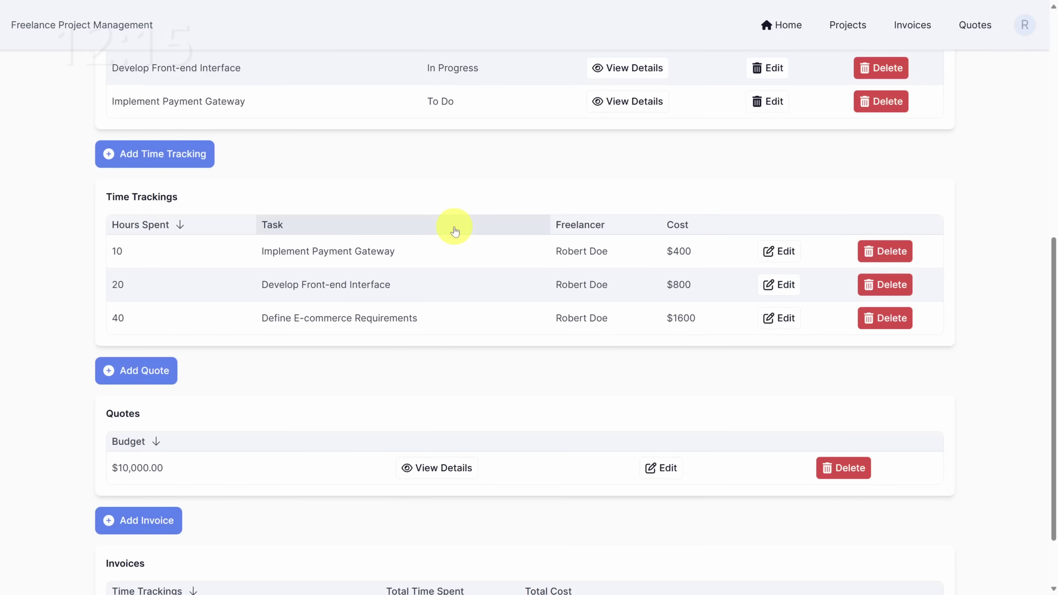
{"action": "left_click", "coordinate": [180, 153]}
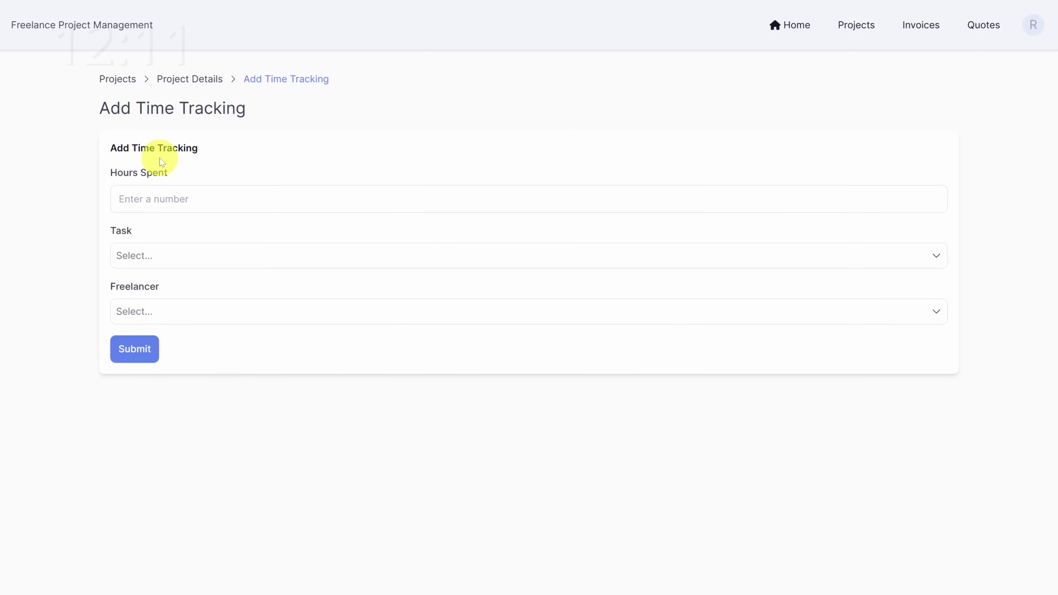
Step: Submit an 8-hour time entry for the Conduct Website Analysis task under the project's freelancer
{"action": "left_click", "coordinate": [158, 201]}
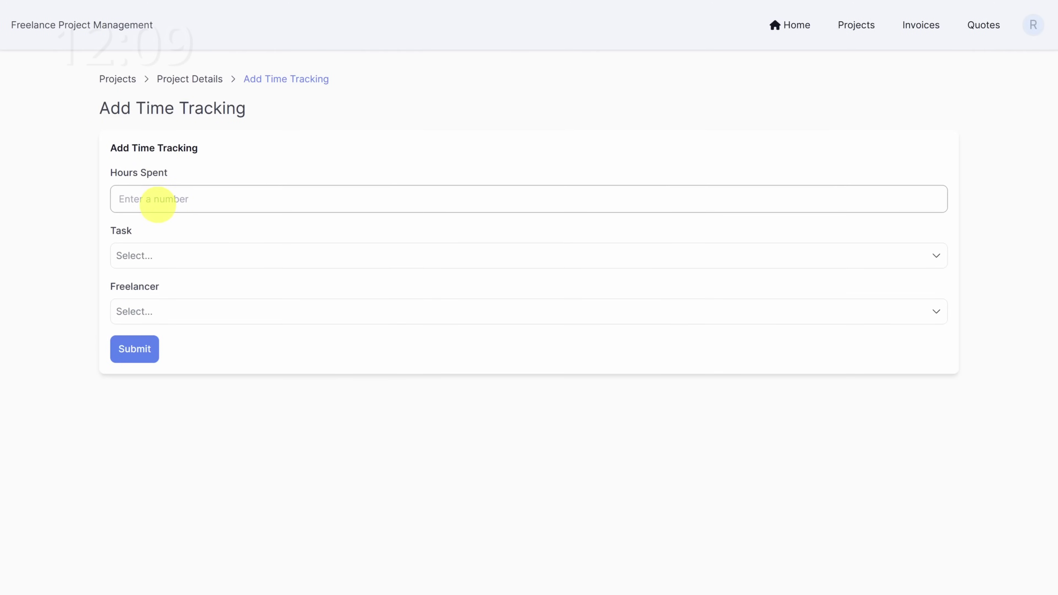
{"action": "type", "text": "8"}
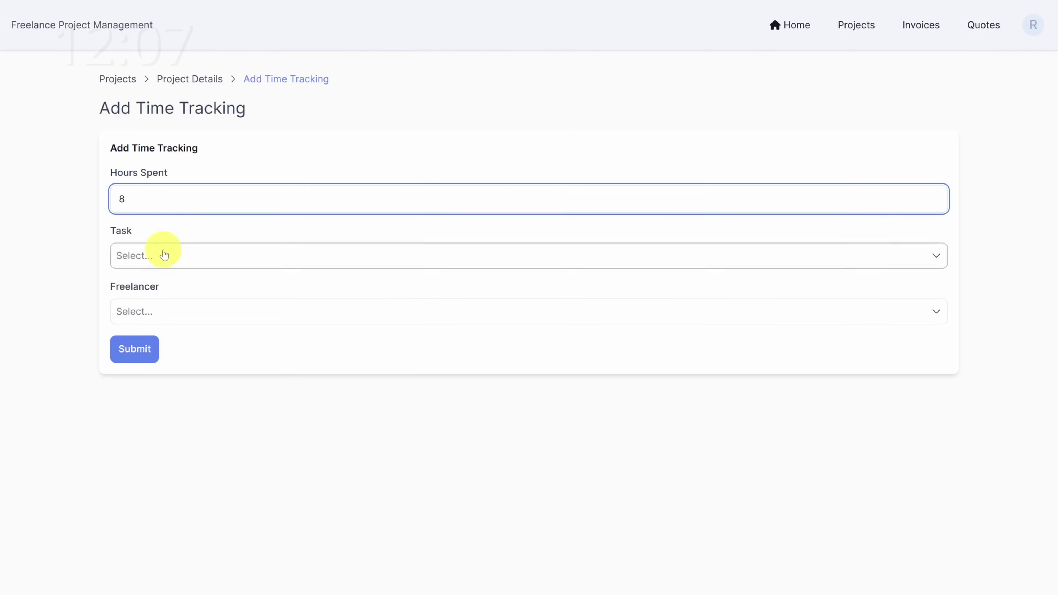
{"action": "left_click", "coordinate": [163, 256]}
{"action": "left_click", "coordinate": [171, 327]}
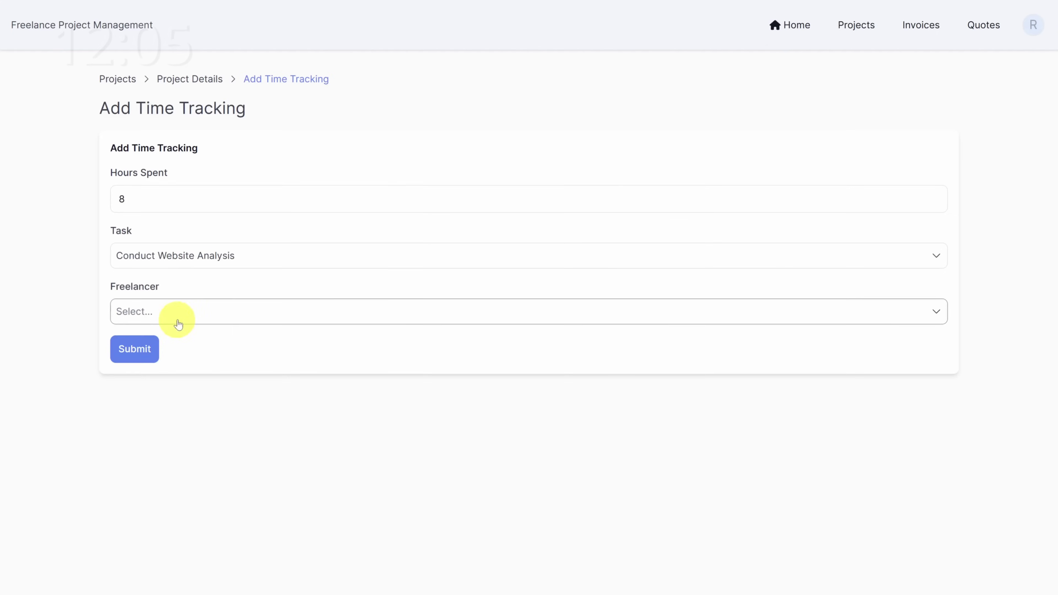
{"action": "left_click", "coordinate": [186, 318]}
{"action": "left_click", "coordinate": [197, 432]}
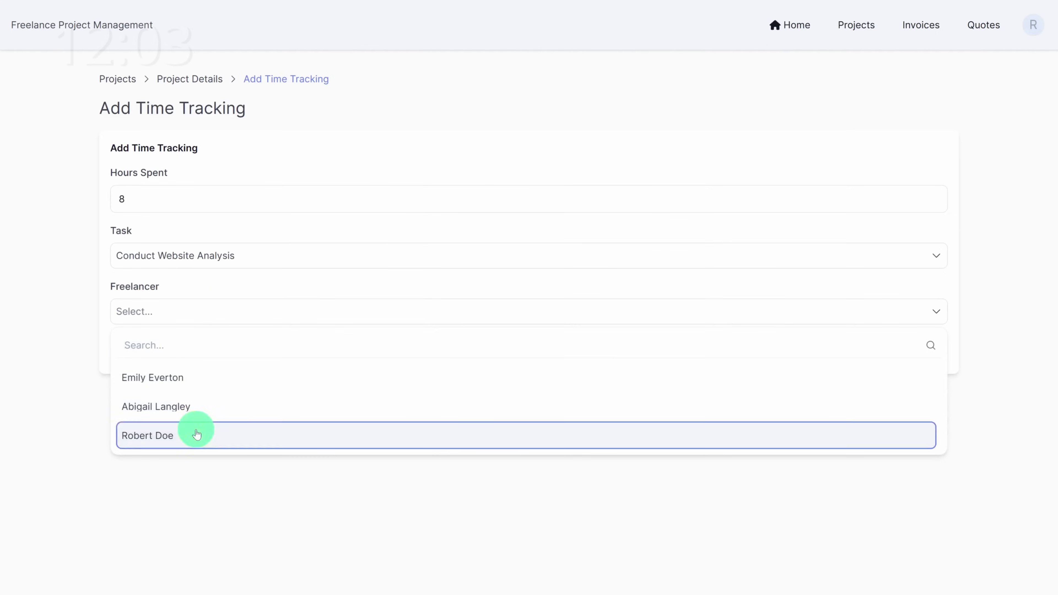
{"action": "left_click", "coordinate": [135, 348]}
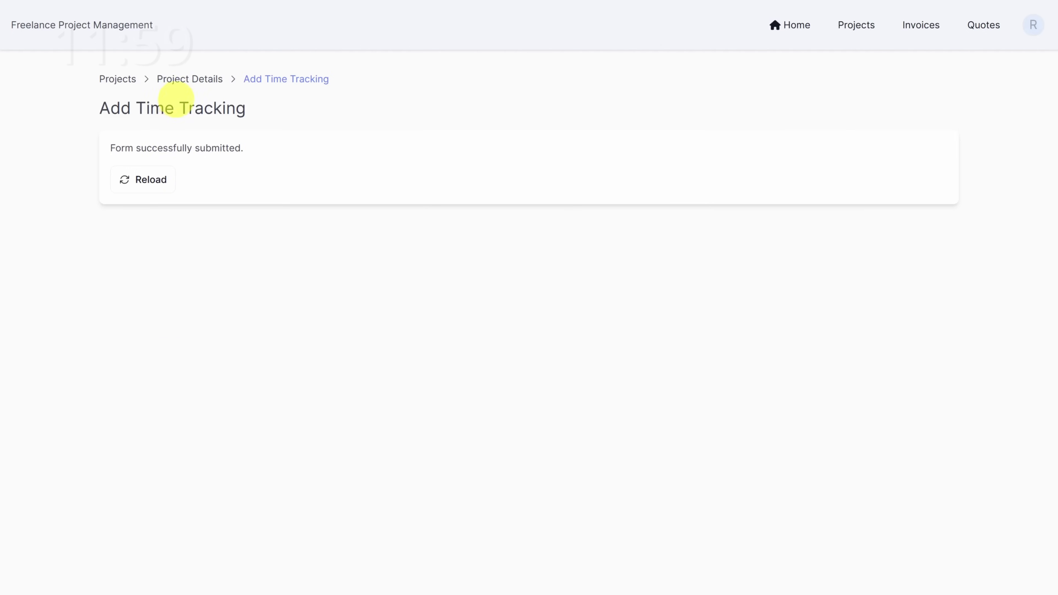
Step: Check the $320 entry in the project's Time Trackings, then return to the Home page
{"action": "left_click", "coordinate": [183, 84]}
{"action": "scroll", "coordinate": [177, 86], "scroll_direction": "down", "scroll_amount": 7}
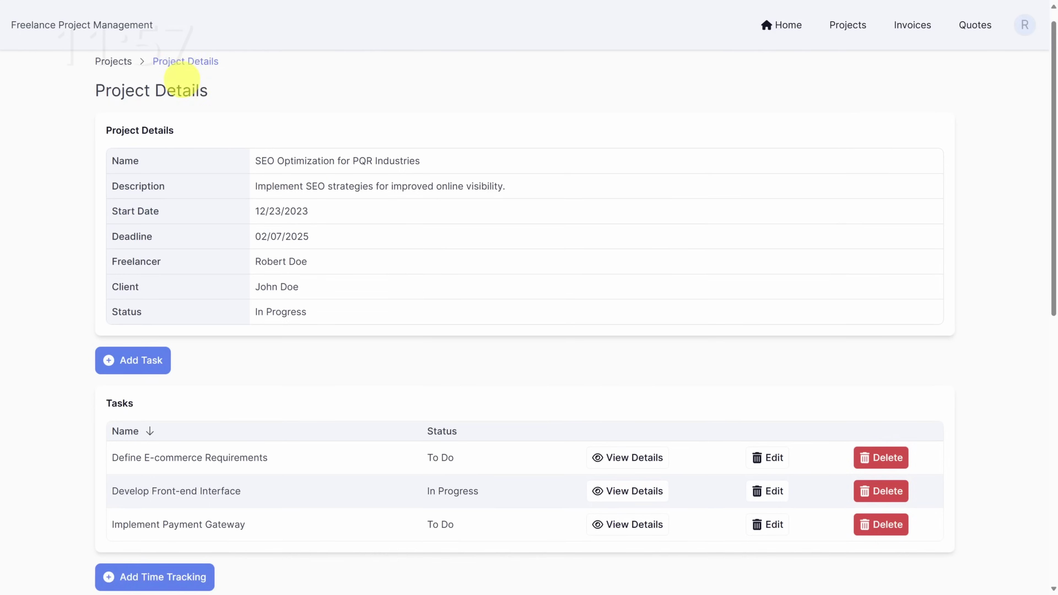
{"action": "scroll", "coordinate": [132, 249], "scroll_direction": "down", "scroll_amount": 4}
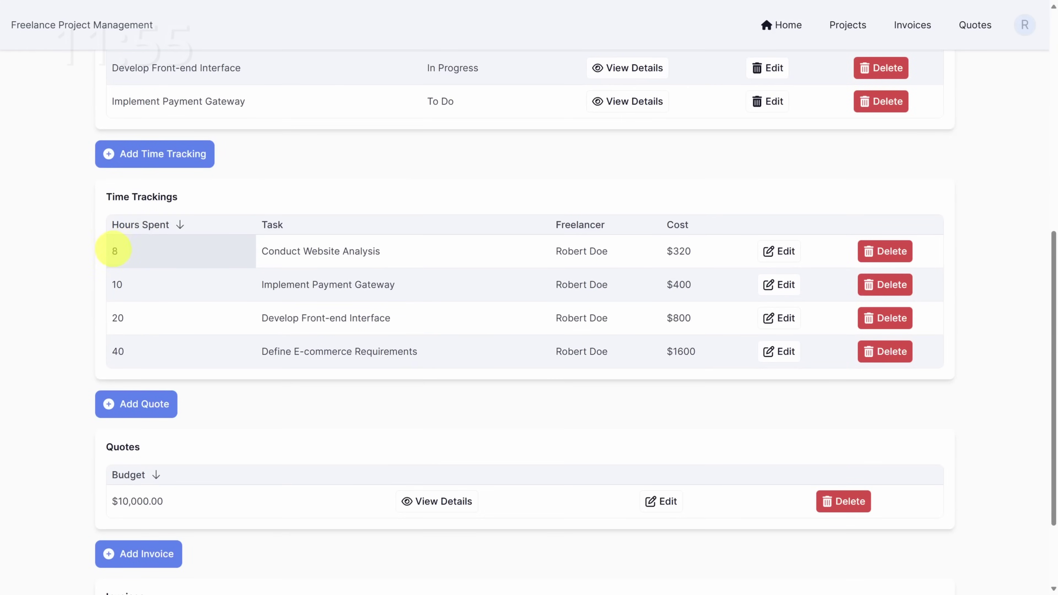
{"action": "scroll", "coordinate": [537, 265], "scroll_direction": "down", "scroll_amount": 3}
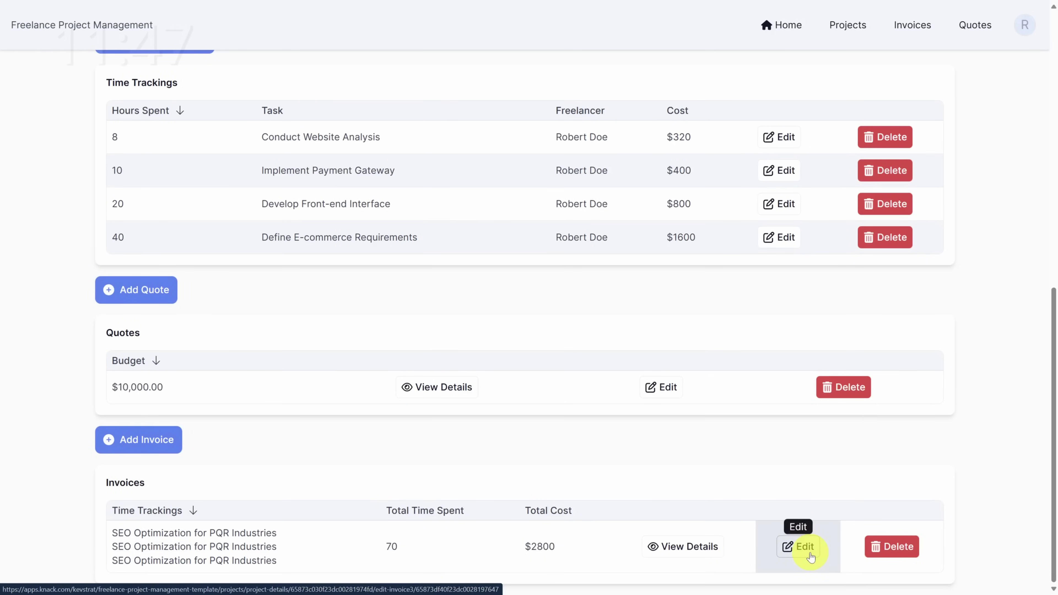
{"action": "left_click", "coordinate": [787, 31]}
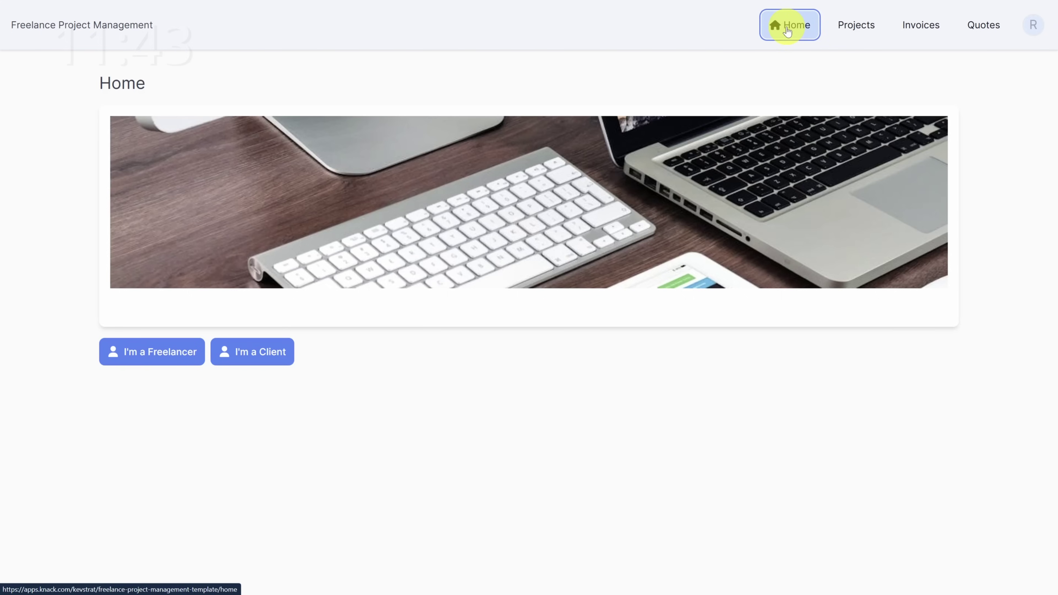
Step: Log in with the client test account and open the SEO Optimization invoice's details
{"action": "left_click", "coordinate": [251, 355]}
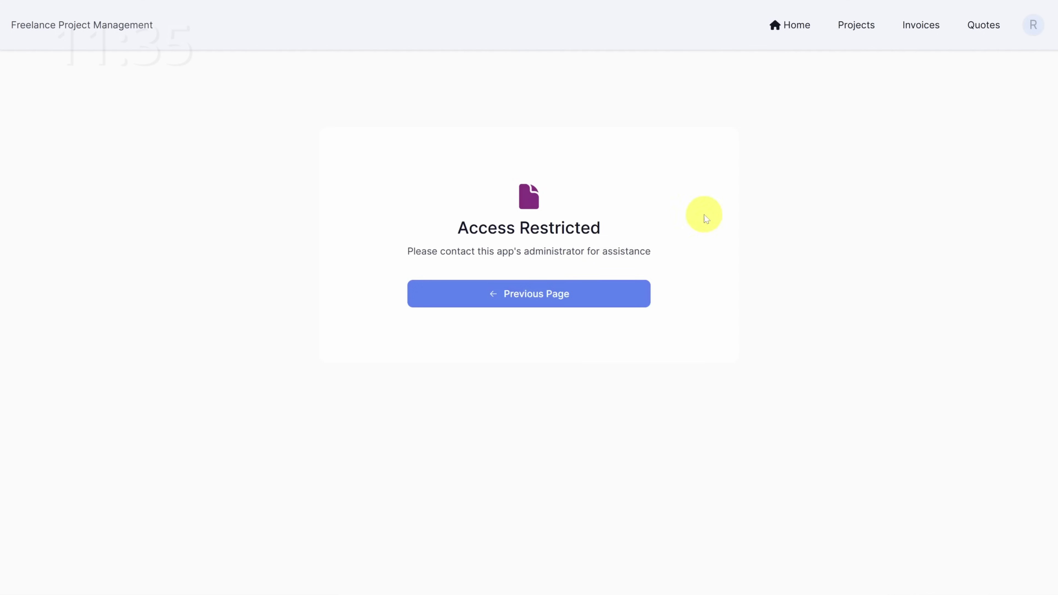
{"action": "left_click", "coordinate": [1033, 30]}
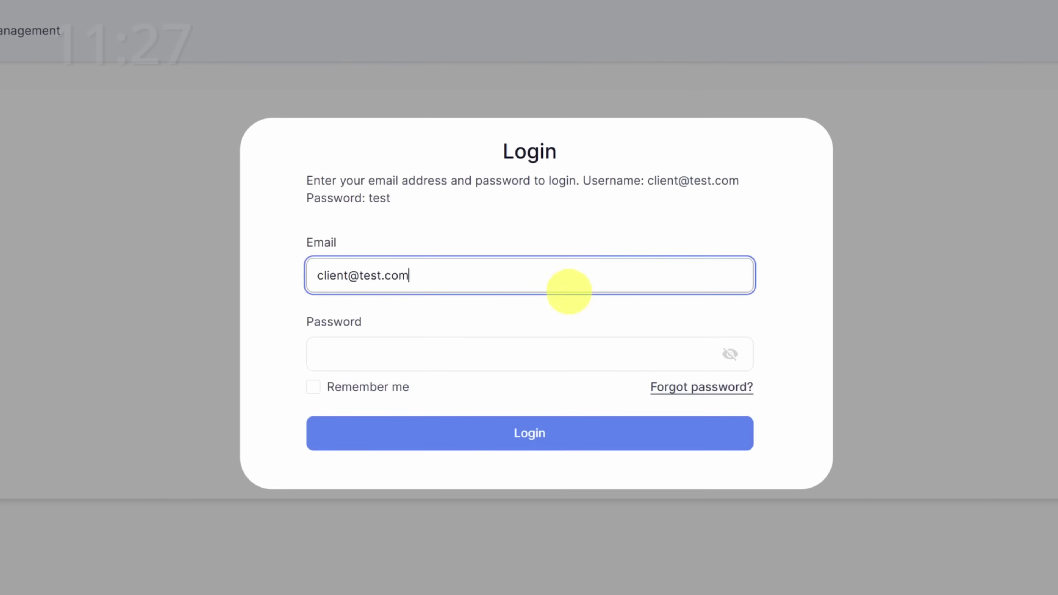
{"action": "left_click", "coordinate": [537, 353]}
{"action": "type", "text": "test"}
{"action": "left_click", "coordinate": [526, 432]}
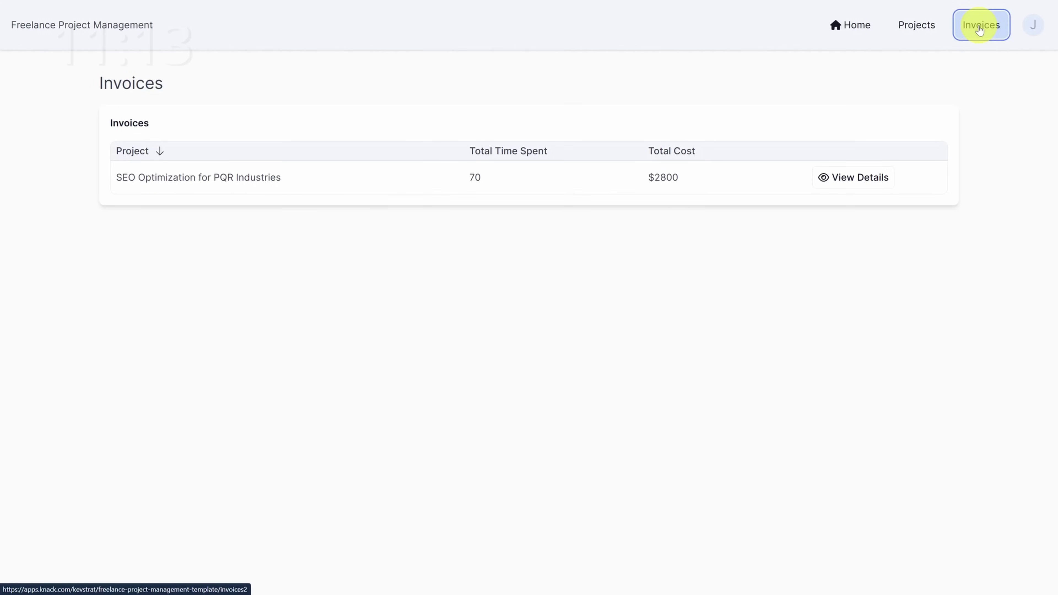
{"action": "left_click", "coordinate": [855, 178]}
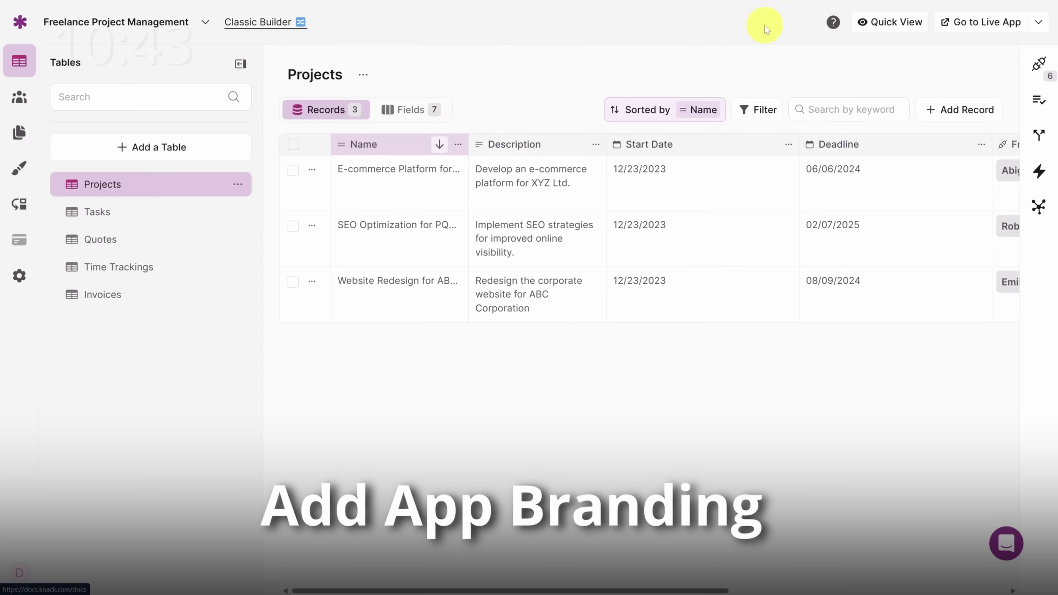
Step: Rename the app to David's Donut Den Consulting
{"action": "left_click", "coordinate": [109, 25]}
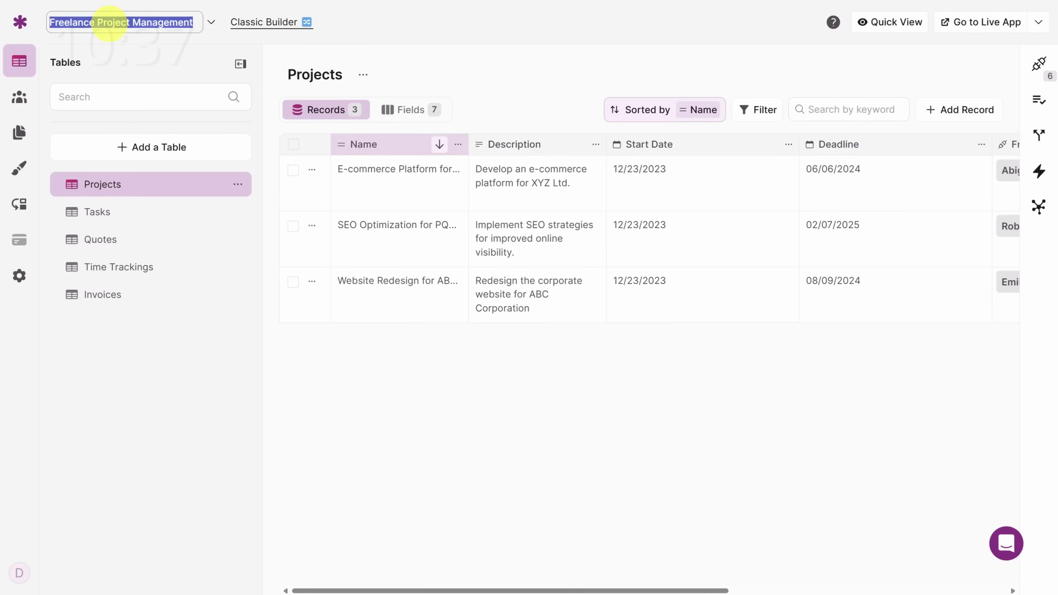
{"action": "type", "text": "David's Donut Den Consulting"}
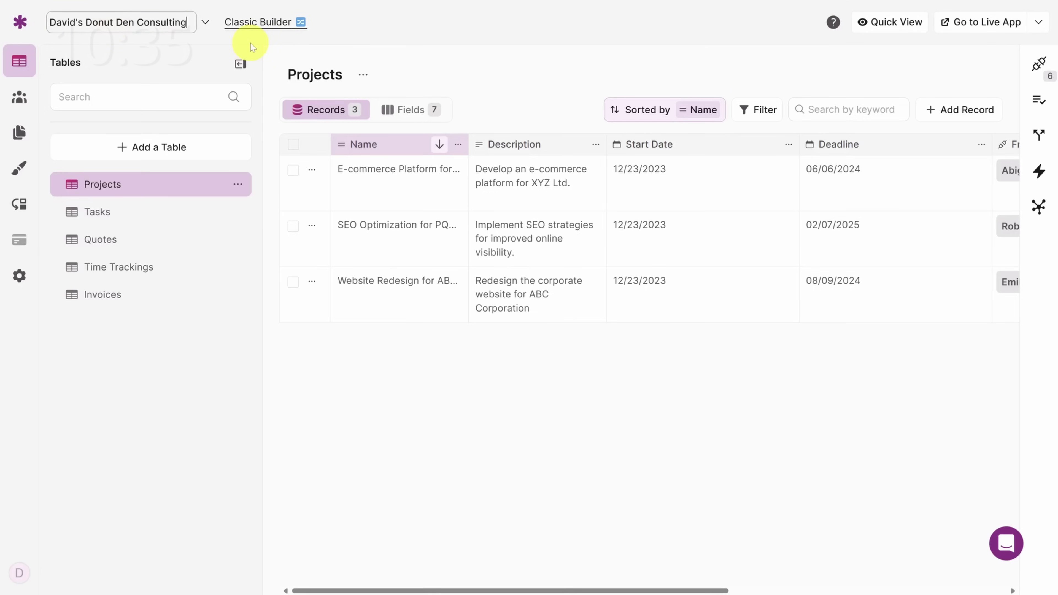
{"action": "key", "text": "Return"}
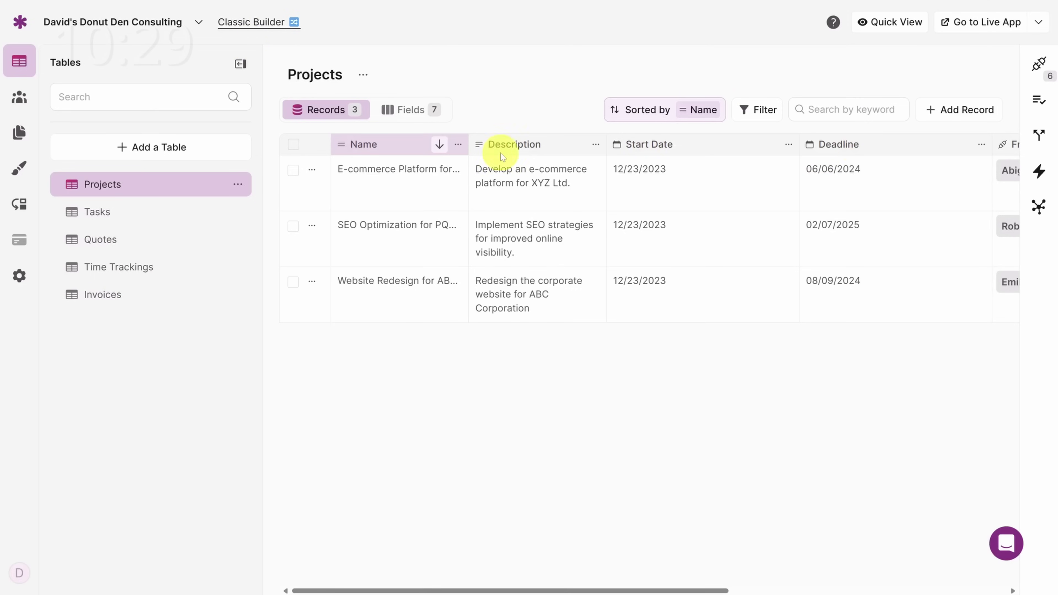
Step: Look over the Tasks and Quotes tables, then list the Projects table's fields
{"action": "left_click", "coordinate": [132, 218]}
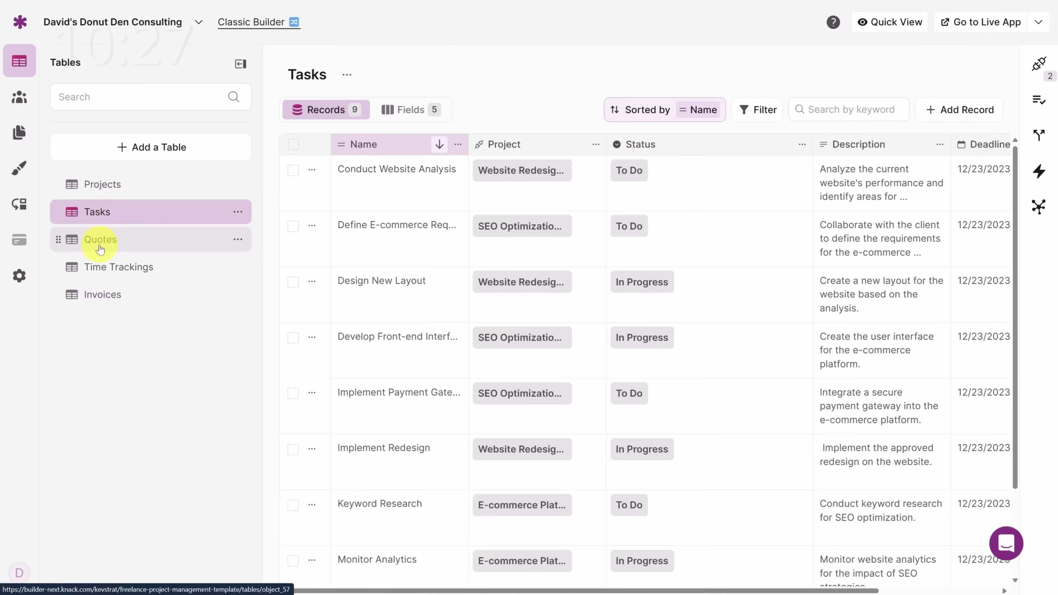
{"action": "left_click", "coordinate": [99, 244]}
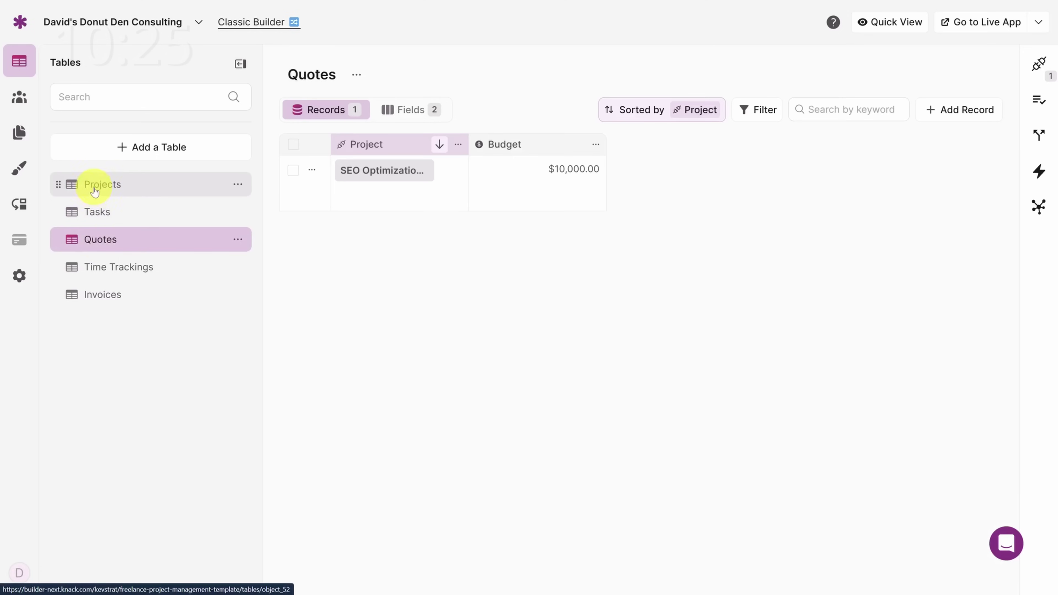
{"action": "left_click", "coordinate": [95, 190]}
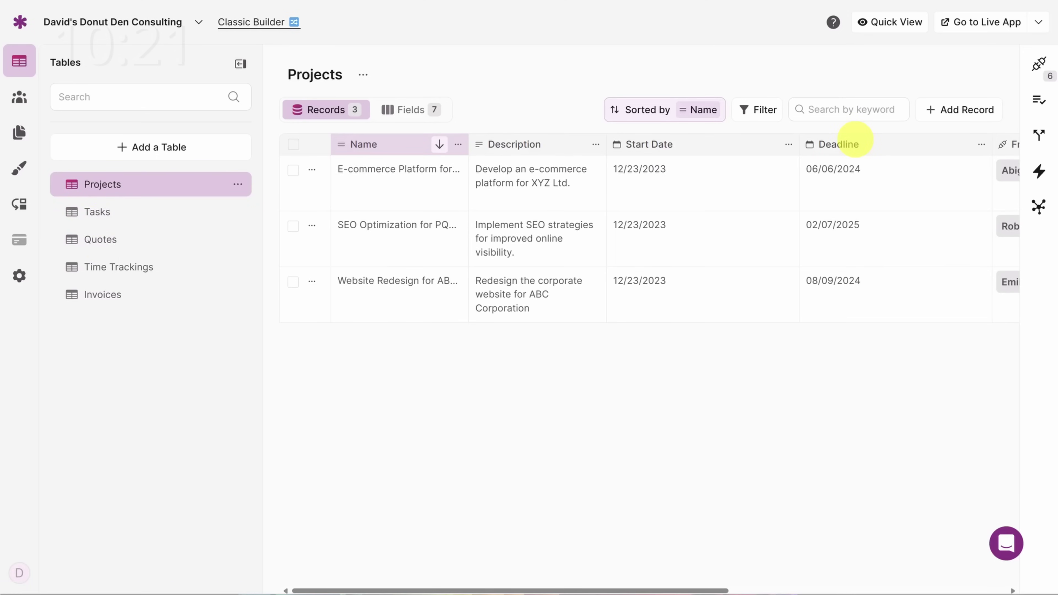
{"action": "left_click", "coordinate": [406, 111]}
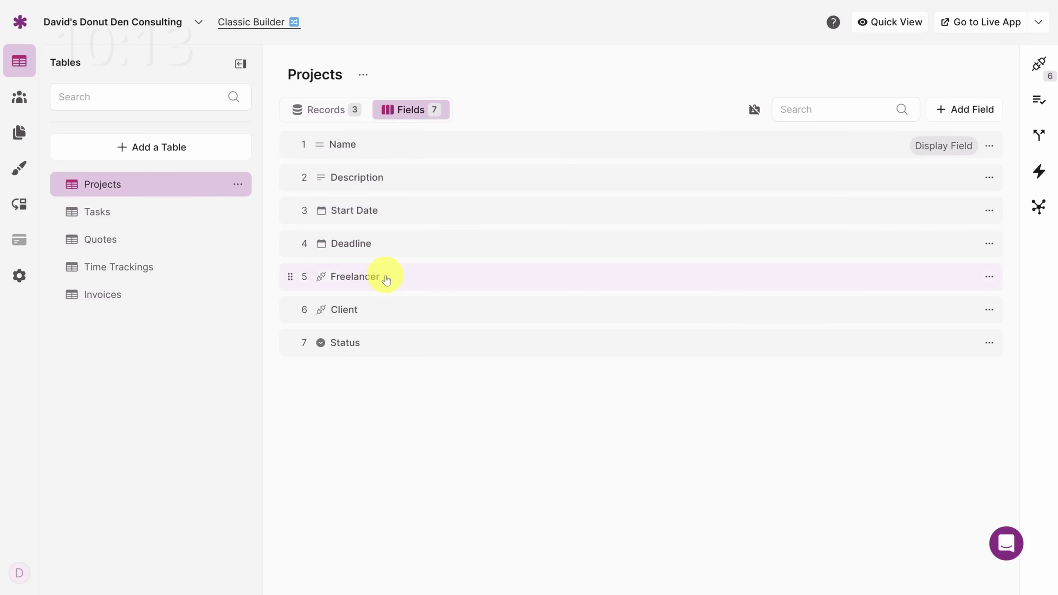
Step: Rename the Projects table's Freelancer field to Consultant
{"action": "left_click", "coordinate": [386, 278]}
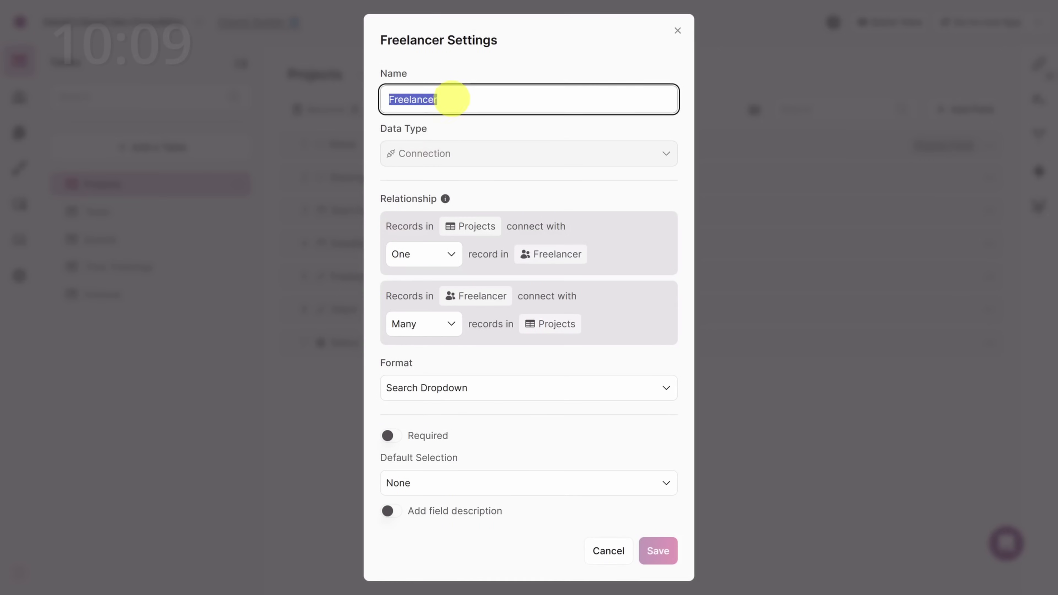
{"action": "type", "text": "Consultant"}
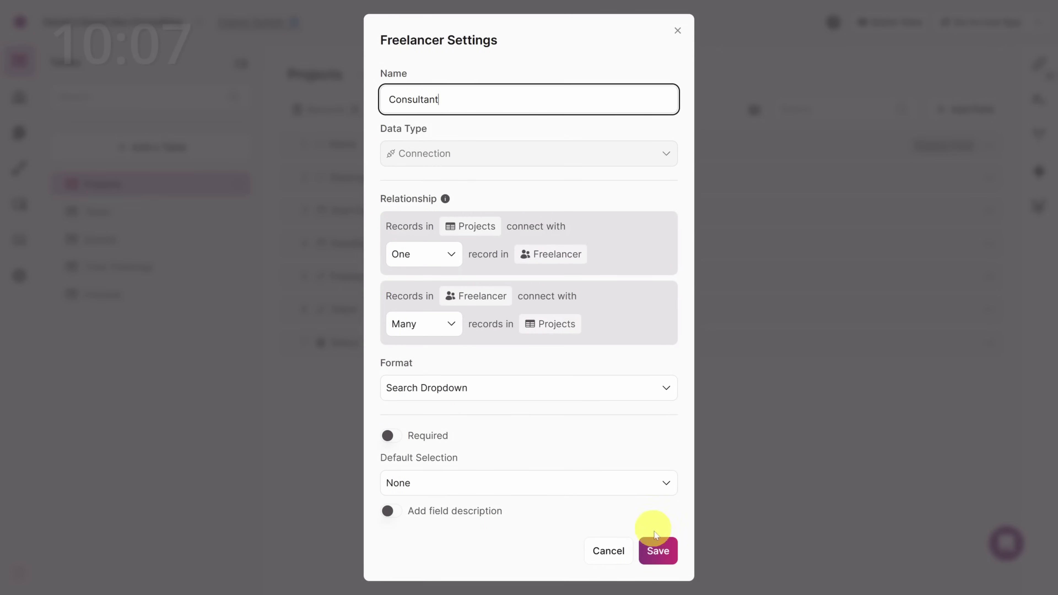
{"action": "left_click", "coordinate": [658, 550]}
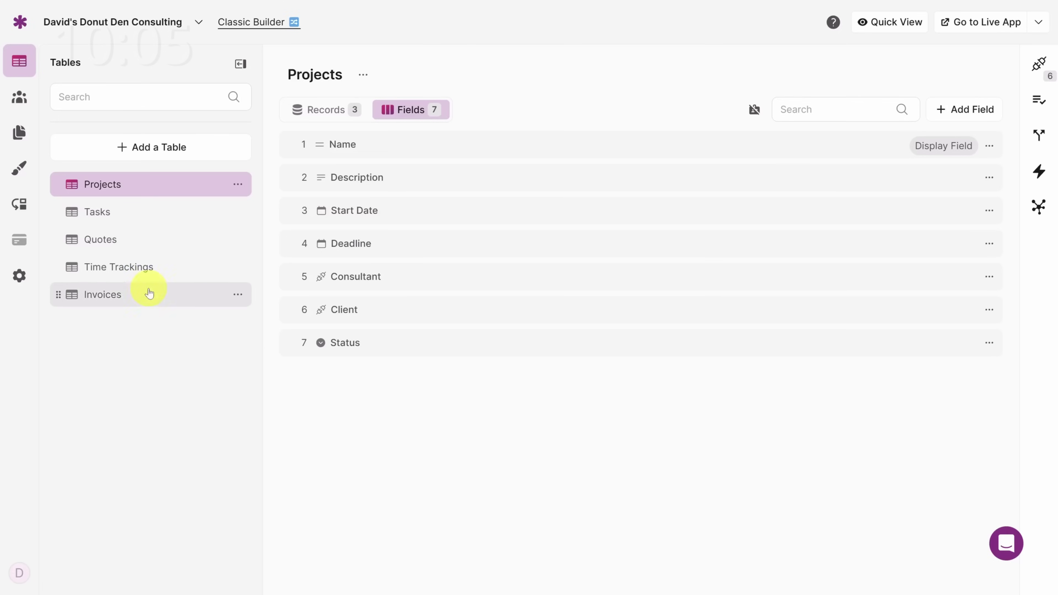
Step: Rename the Time Trackings table's Freelancer field to Consultant
{"action": "left_click", "coordinate": [118, 272]}
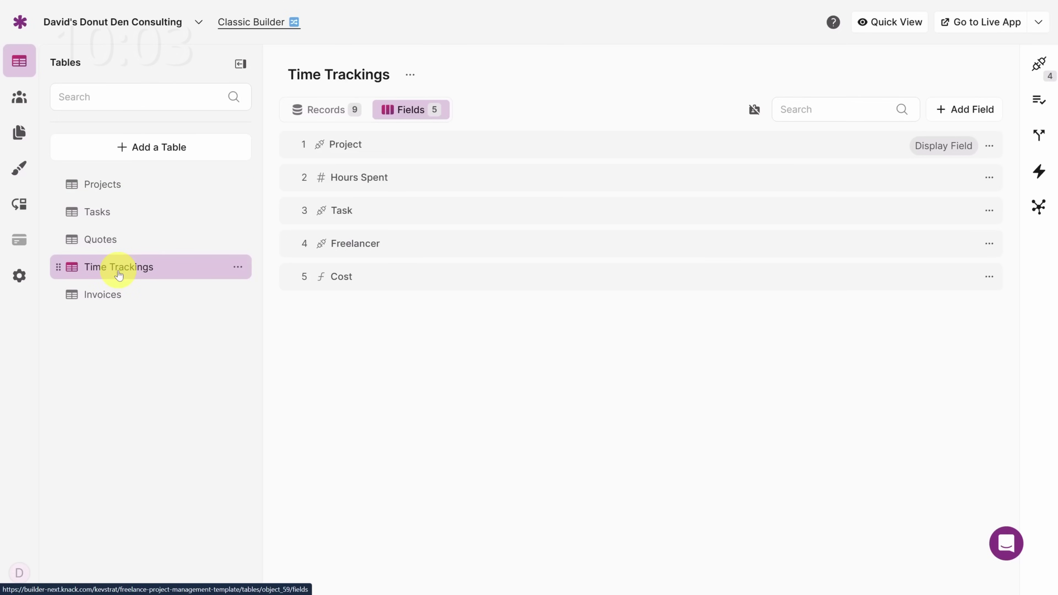
{"action": "left_click", "coordinate": [416, 242]}
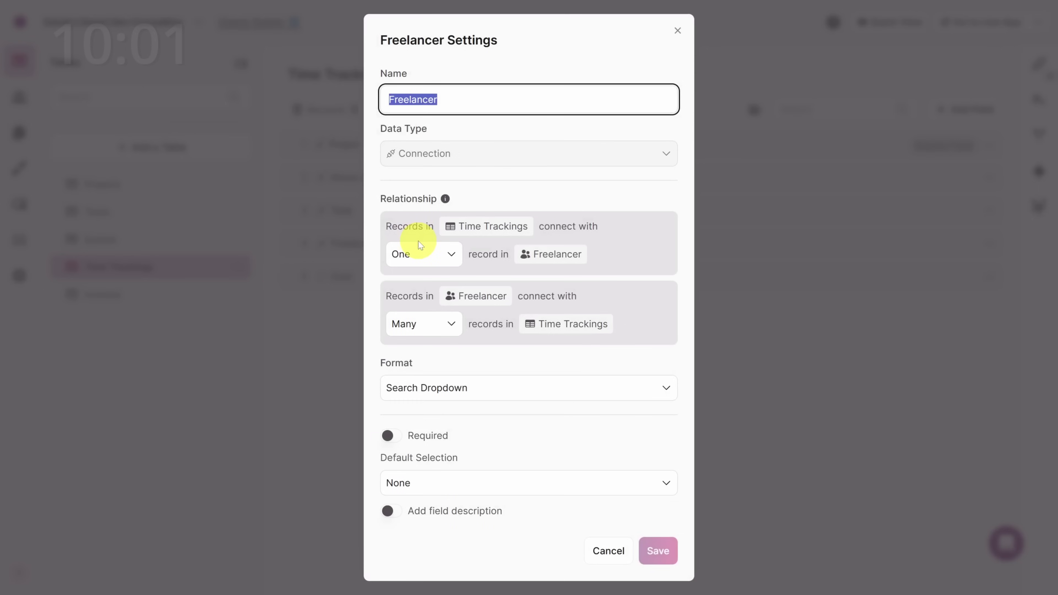
{"action": "type", "text": "Consultant"}
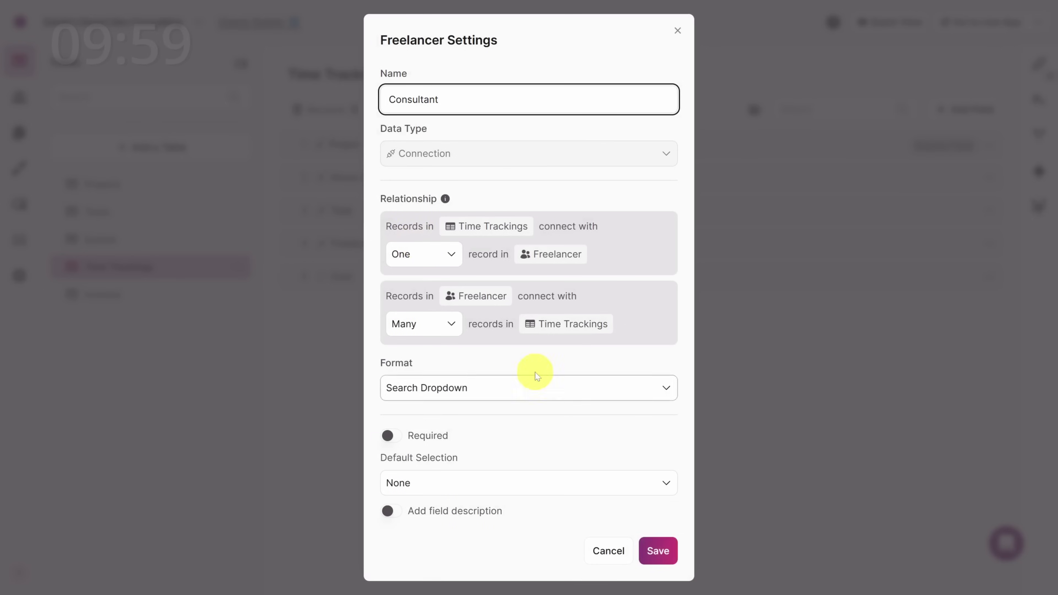
{"action": "left_click", "coordinate": [662, 550]}
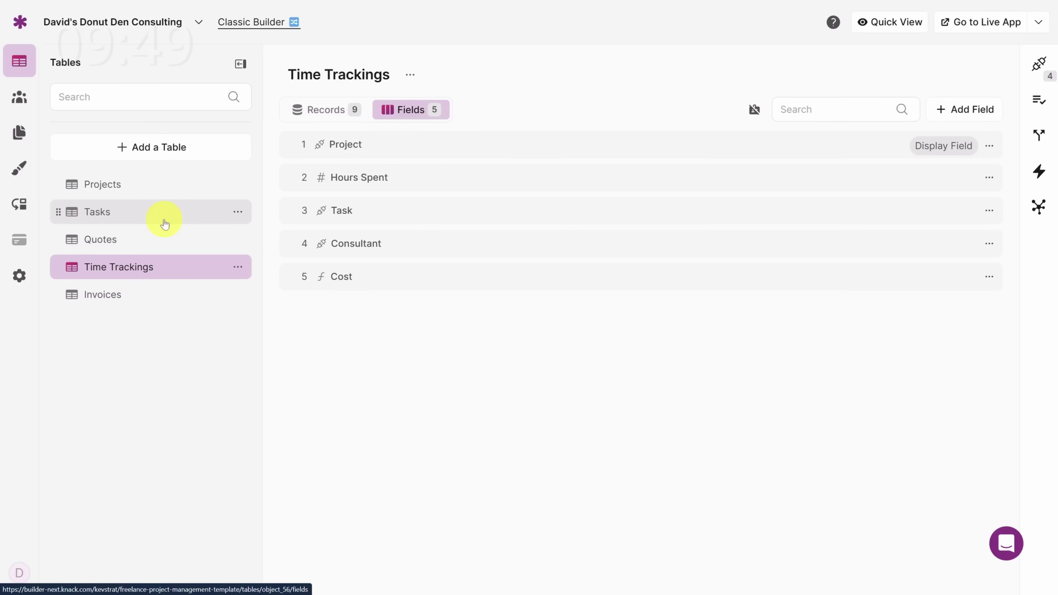
Step: Change the Freelancer role's name to Consultant in its User Role Settings
{"action": "left_click", "coordinate": [19, 99]}
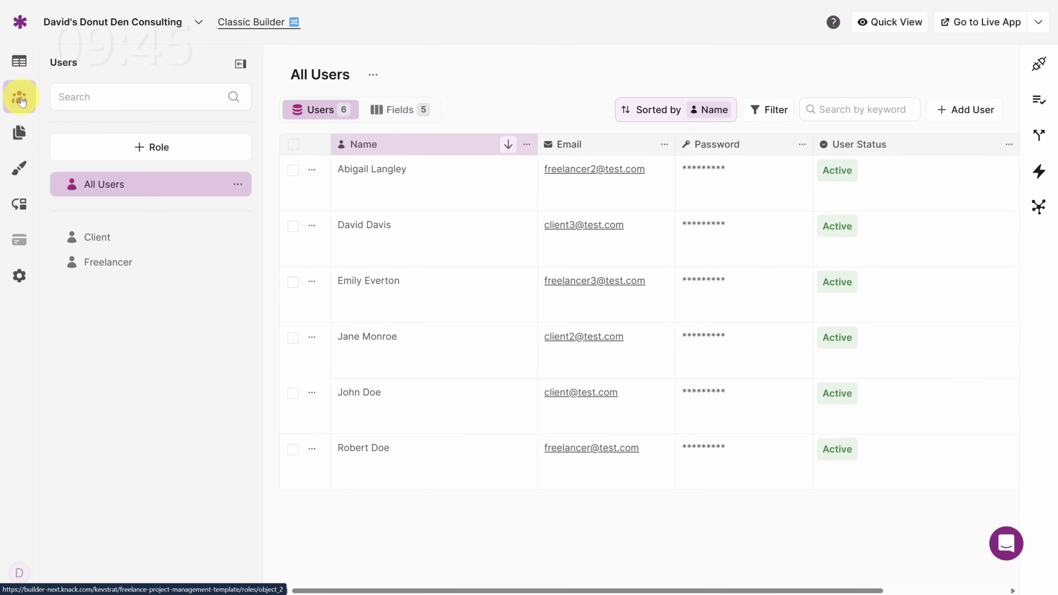
{"action": "left_click", "coordinate": [120, 267]}
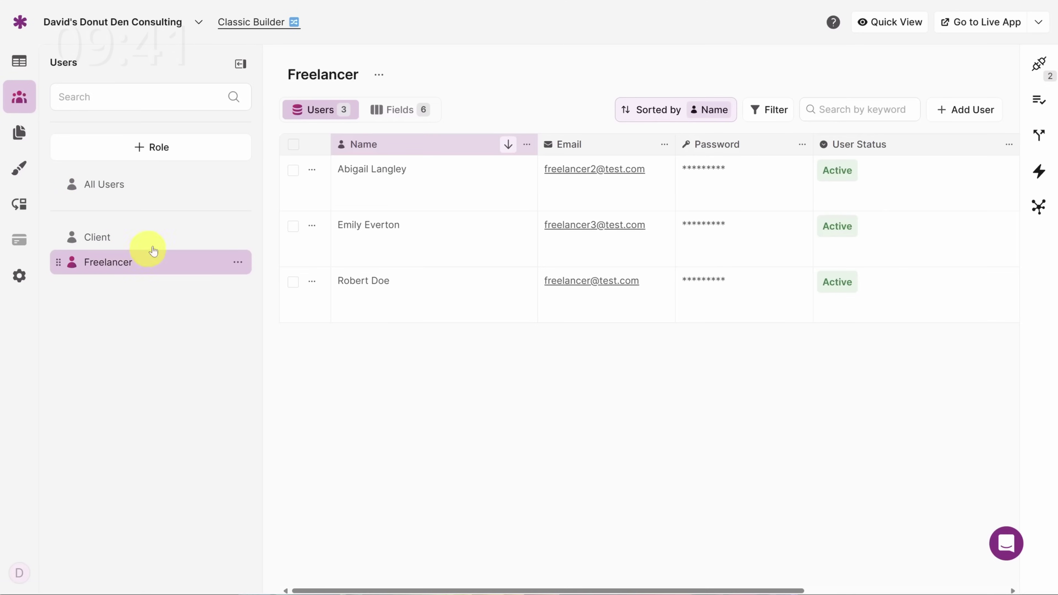
{"action": "left_click", "coordinate": [379, 76]}
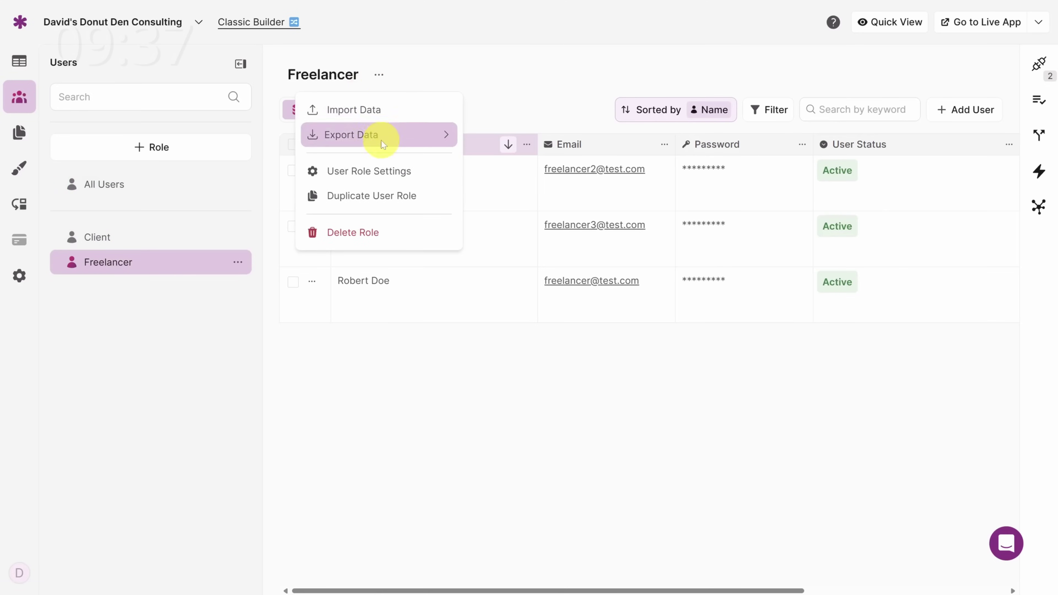
{"action": "left_click", "coordinate": [376, 175]}
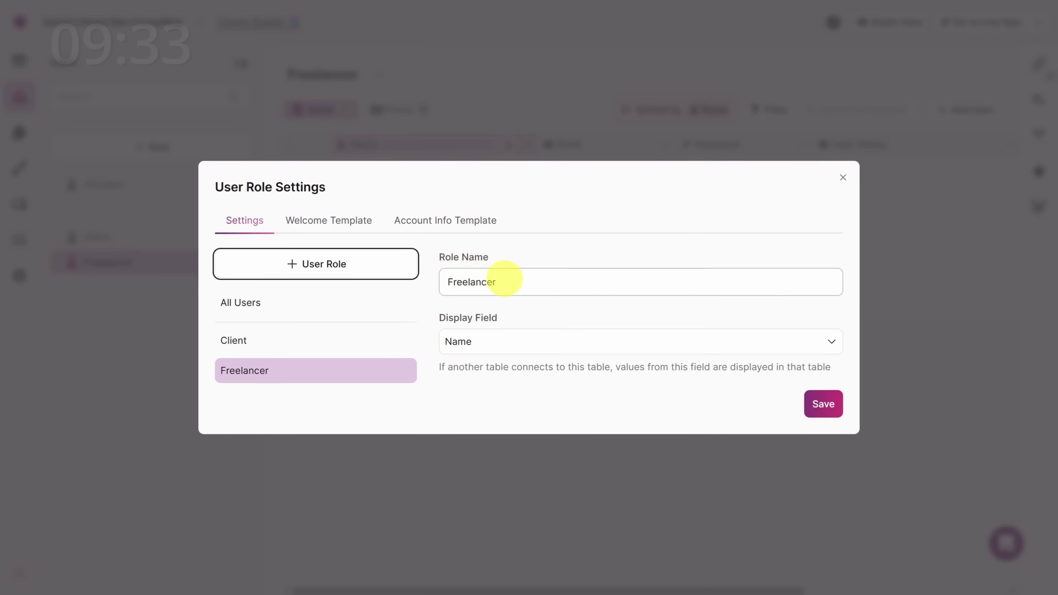
{"action": "left_click_drag", "start_coordinate": [503, 282], "coordinate": [427, 285]}
{"action": "type", "text": "Consultant"}
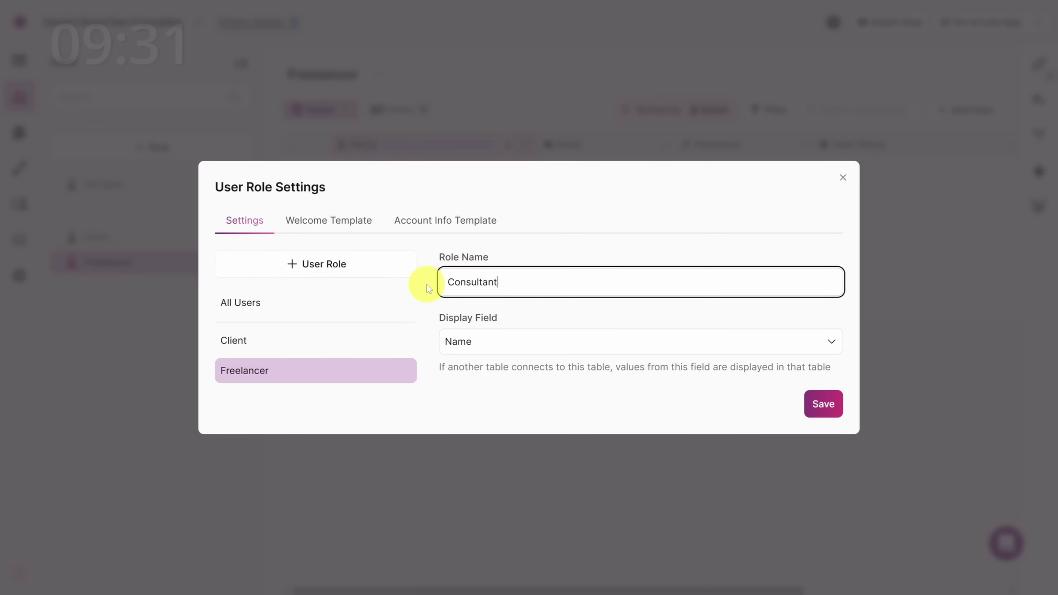
{"action": "left_click", "coordinate": [814, 402]}
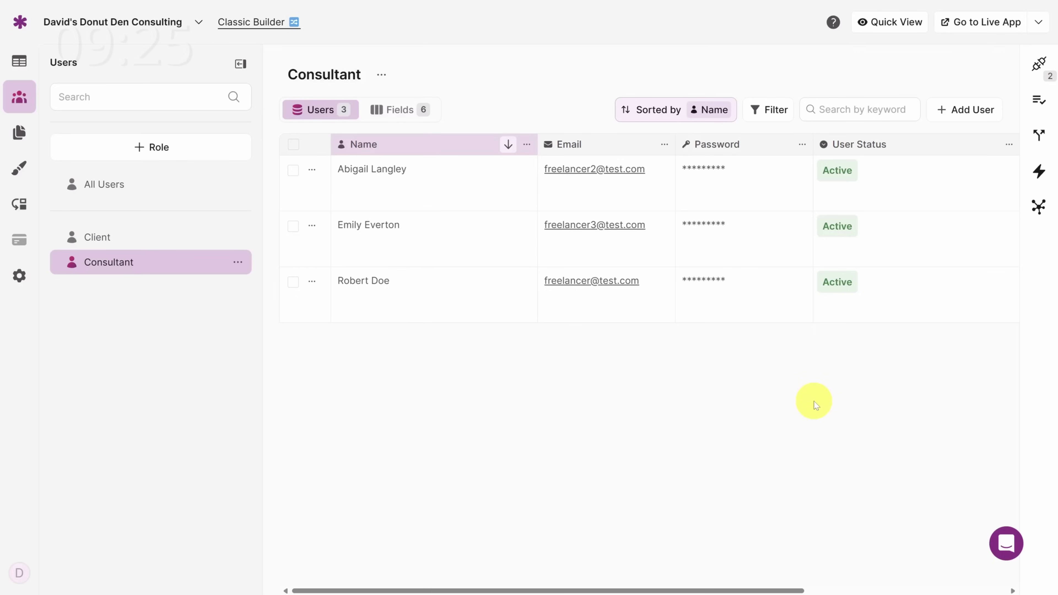
{"action": "left_click", "coordinate": [20, 133]}
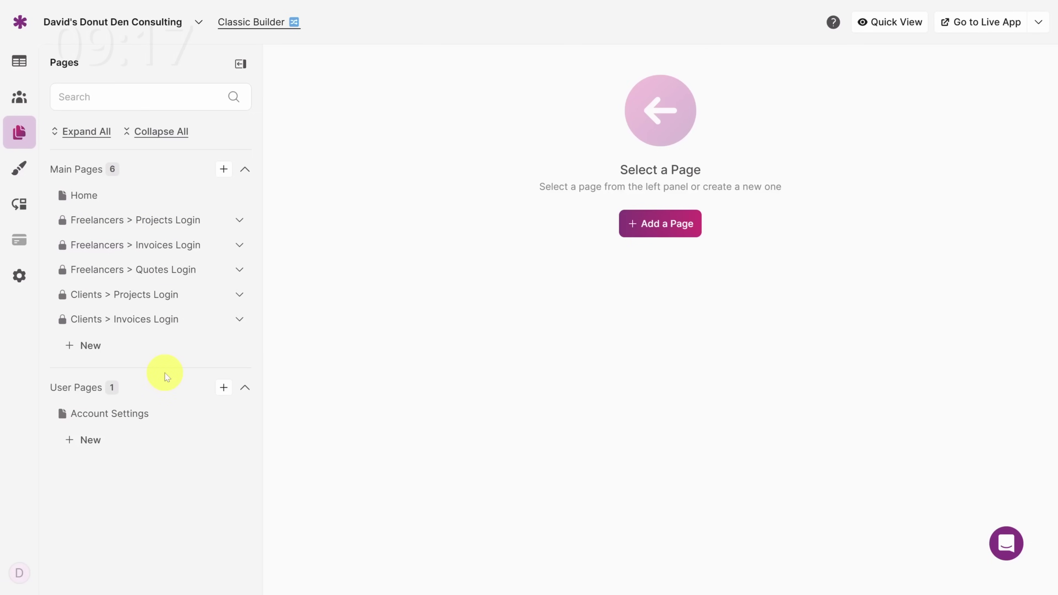
Step: Relabel the Home page's I'm a Freelancer link to I'm a Consultant and save
{"action": "left_click", "coordinate": [104, 202]}
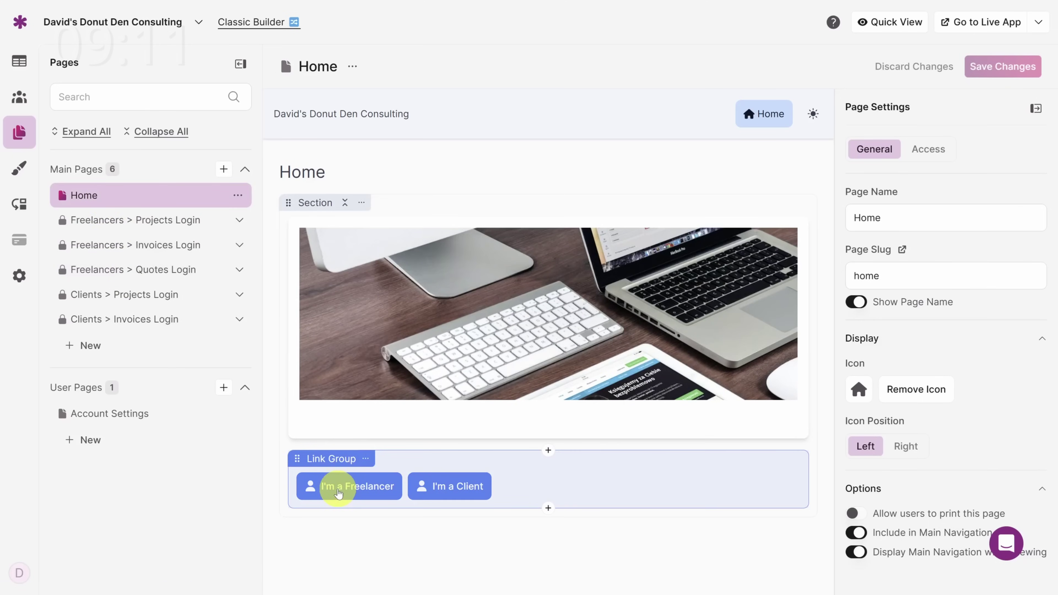
{"action": "left_click", "coordinate": [338, 493]}
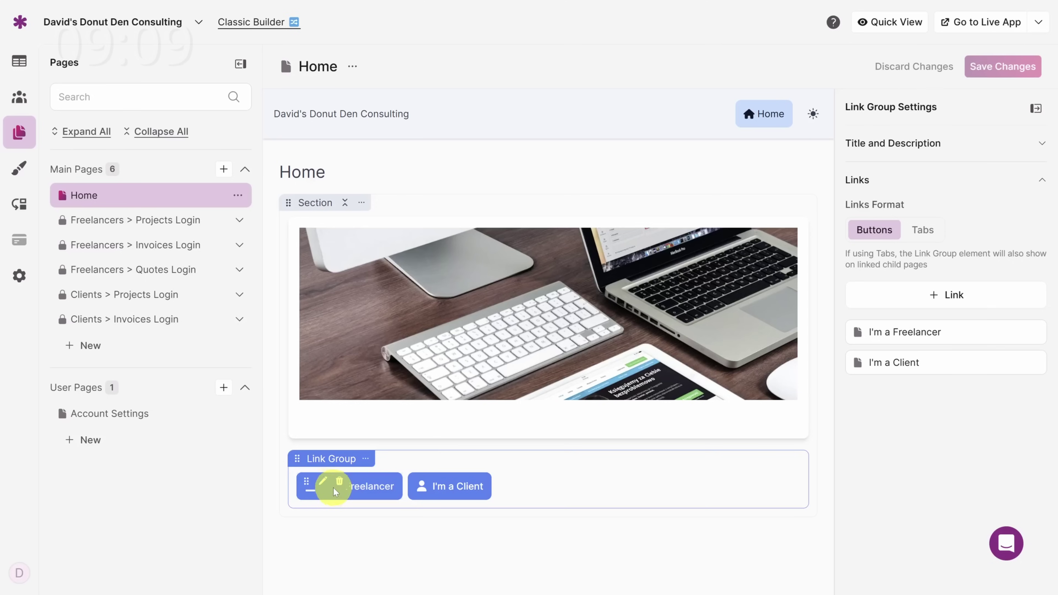
{"action": "left_click", "coordinate": [324, 485]}
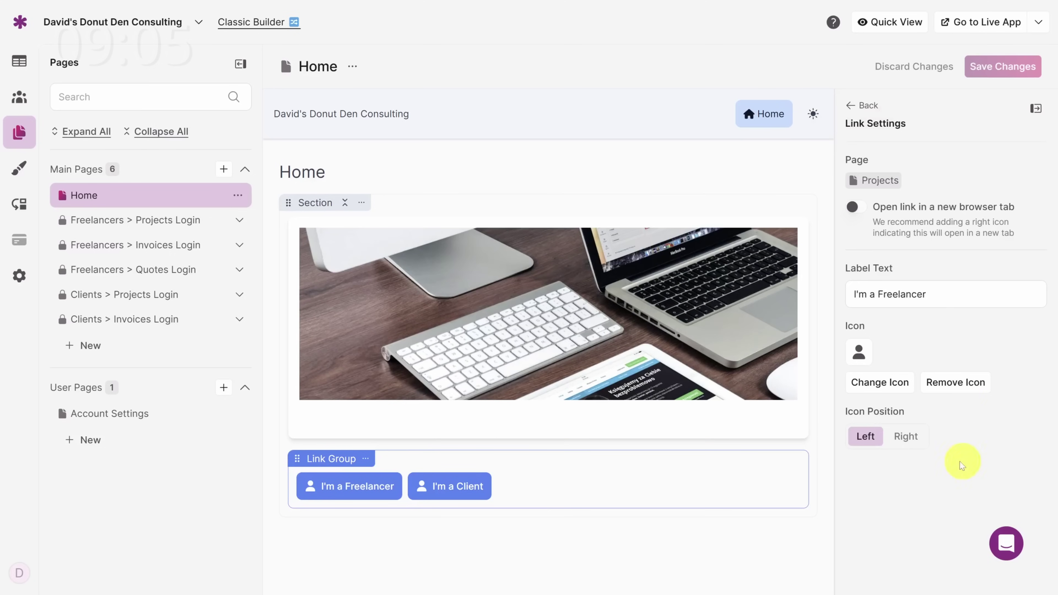
{"action": "left_click_drag", "start_coordinate": [879, 296], "coordinate": [941, 297]}
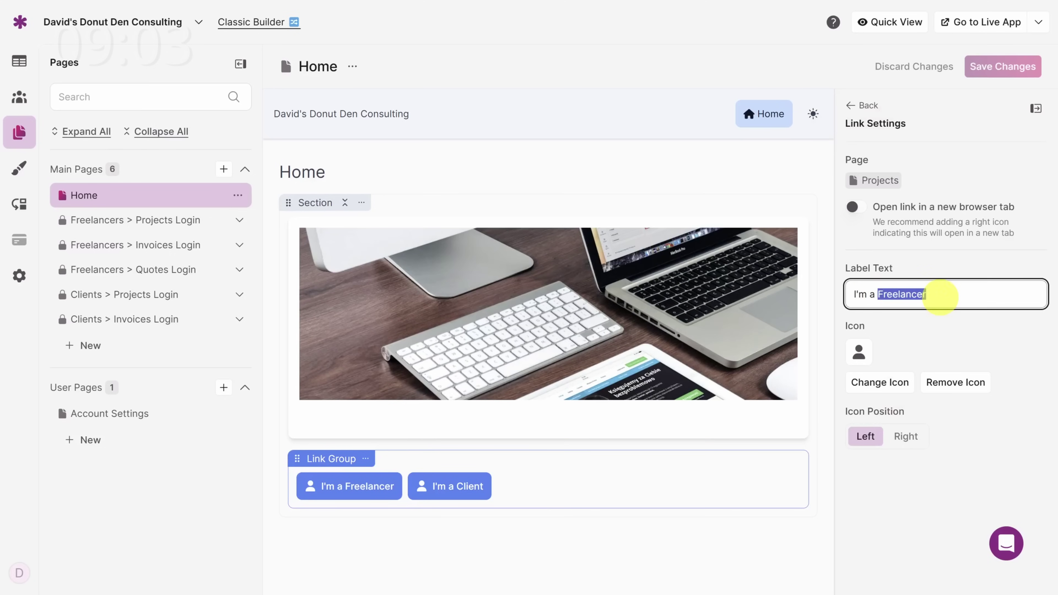
{"action": "type", "text": "Consultant"}
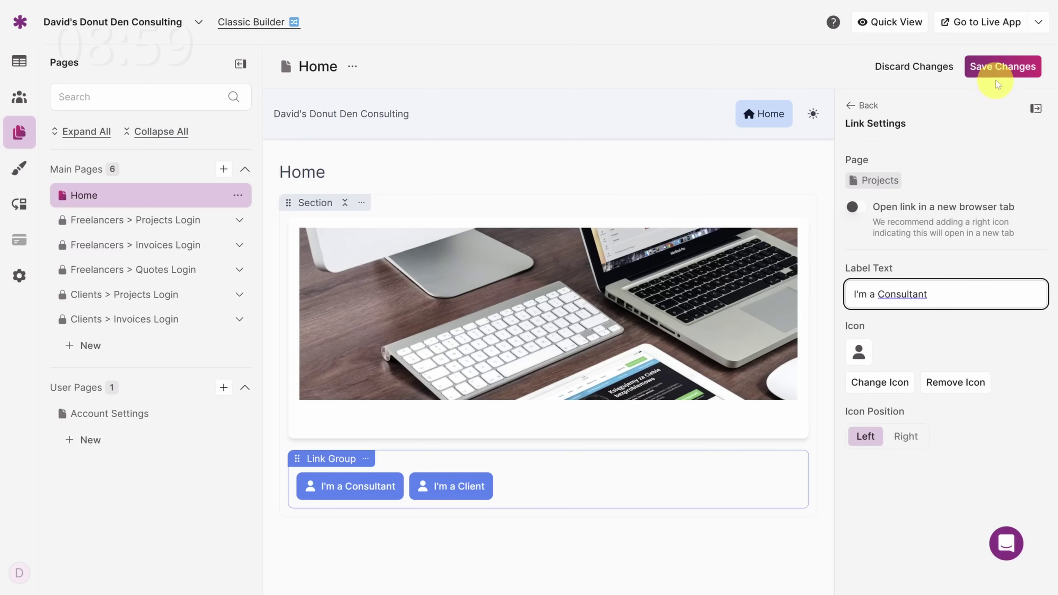
{"action": "left_click", "coordinate": [999, 67]}
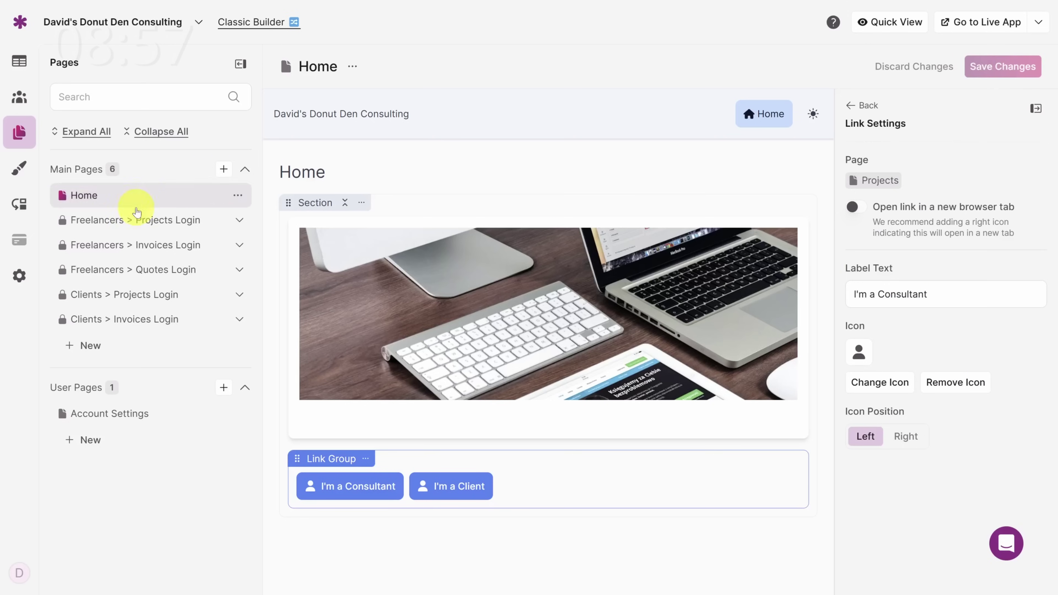
Step: Rename the Freelancers Projects Login page to Consultants, save, and open the Projects page
{"action": "left_click", "coordinate": [102, 221]}
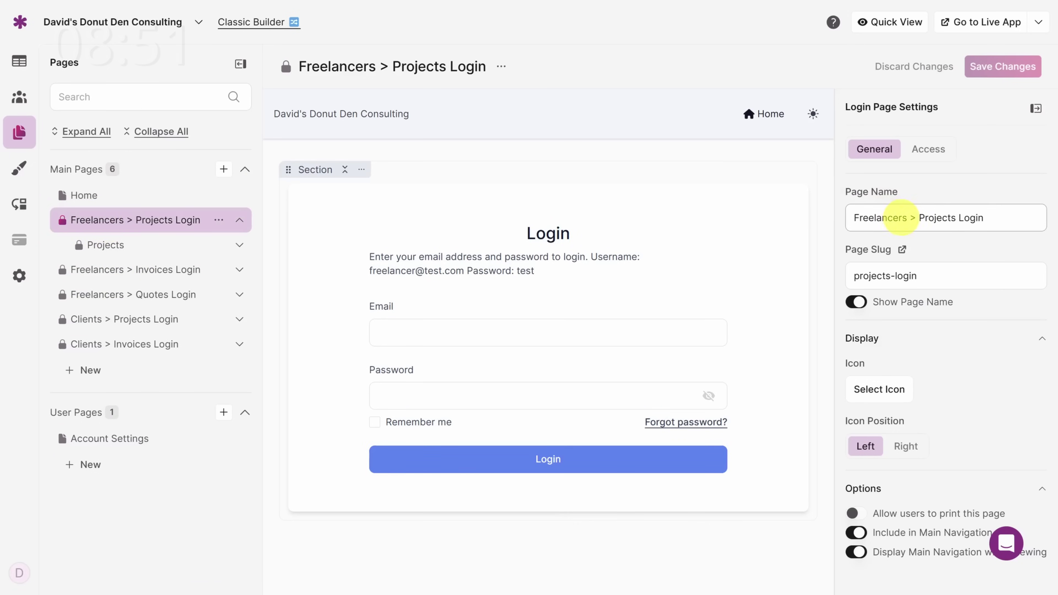
{"action": "double_click", "coordinate": [900, 216]}
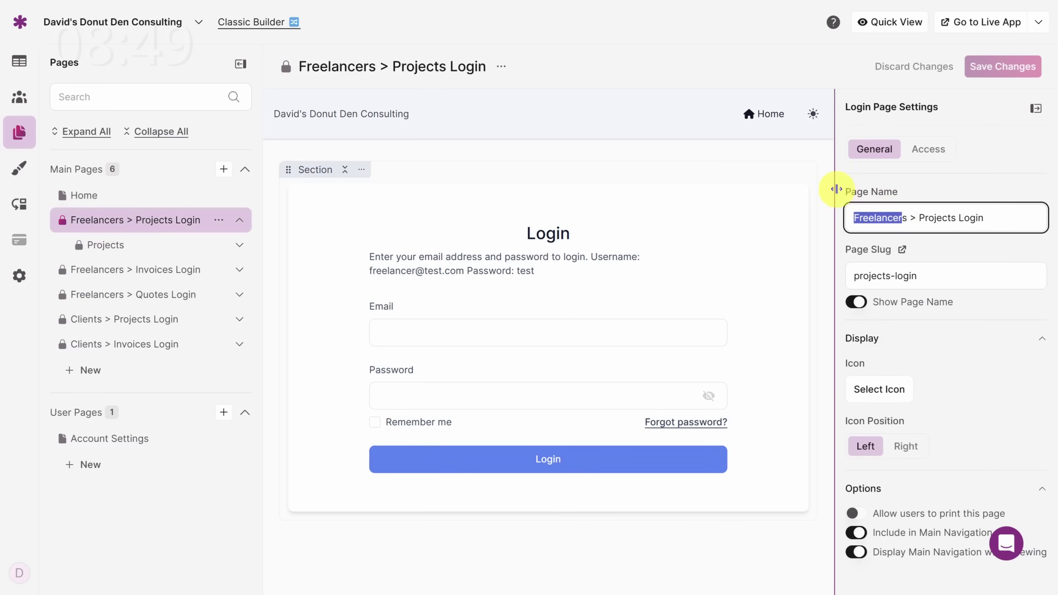
{"action": "type", "text": "Consultants"}
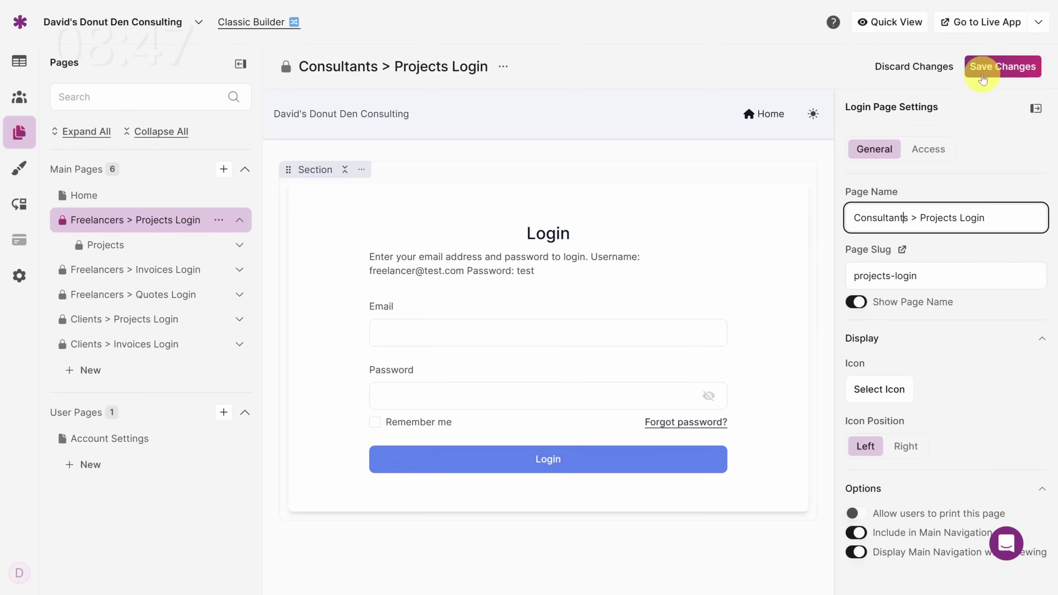
{"action": "left_click", "coordinate": [995, 67]}
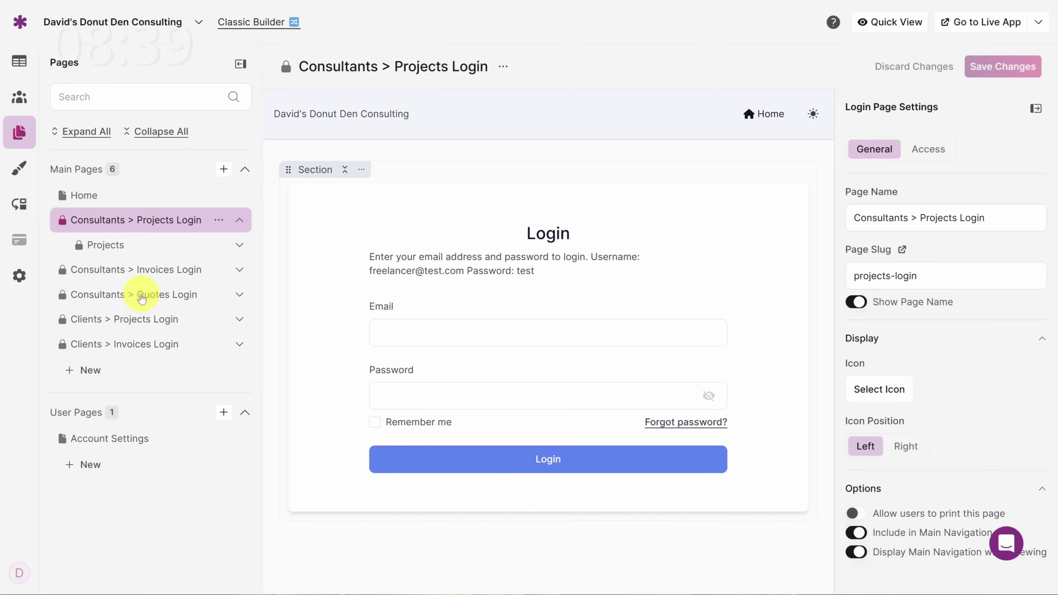
{"action": "left_click", "coordinate": [119, 246]}
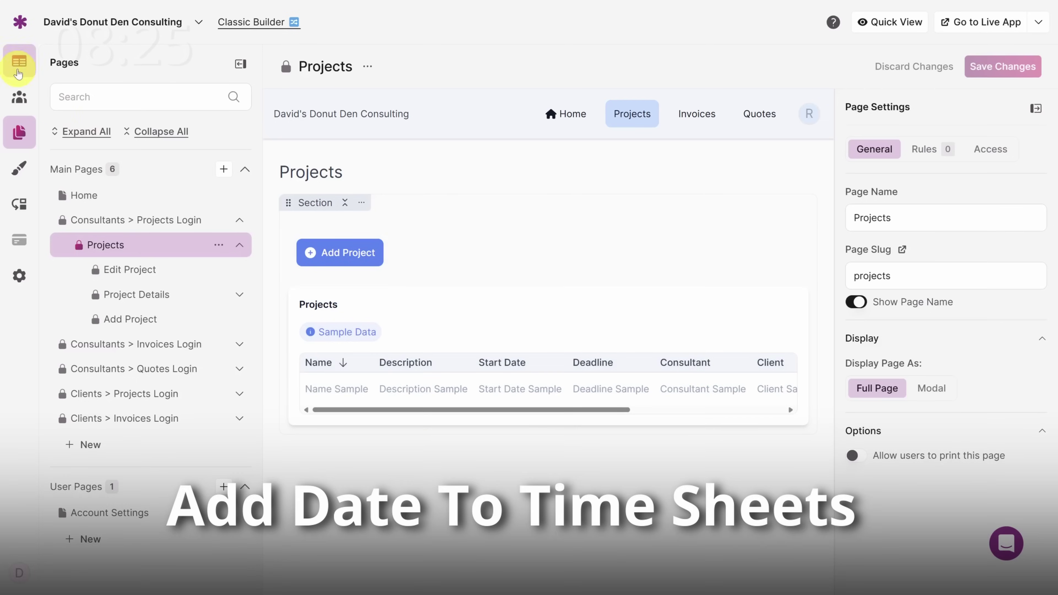
Step: Open the Time Trackings table's field list and start a new field
{"action": "left_click", "coordinate": [20, 69]}
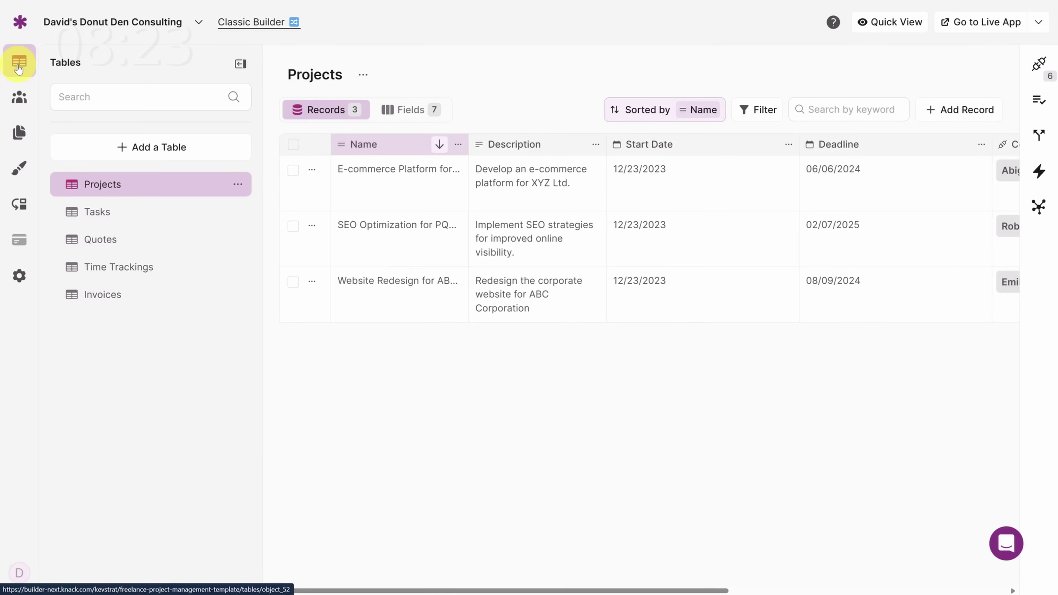
{"action": "left_click", "coordinate": [104, 269]}
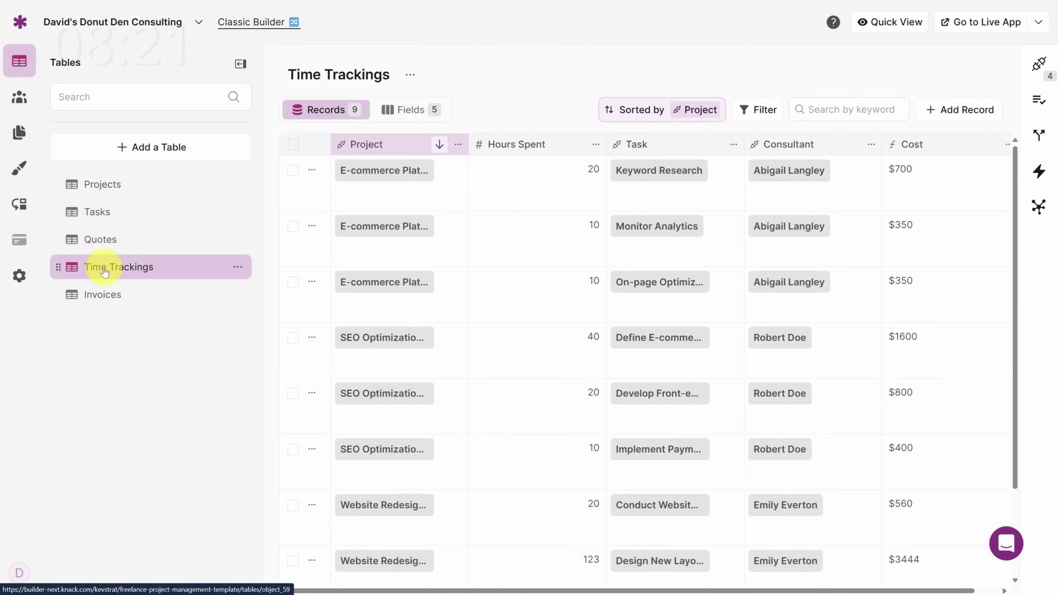
{"action": "left_click", "coordinate": [412, 111]}
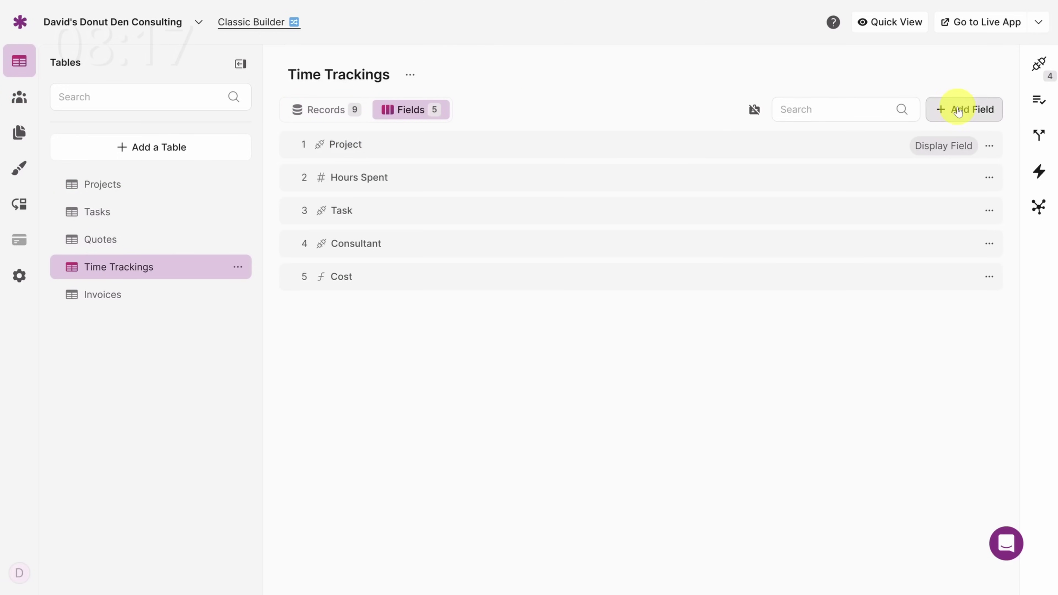
{"action": "left_click", "coordinate": [958, 108]}
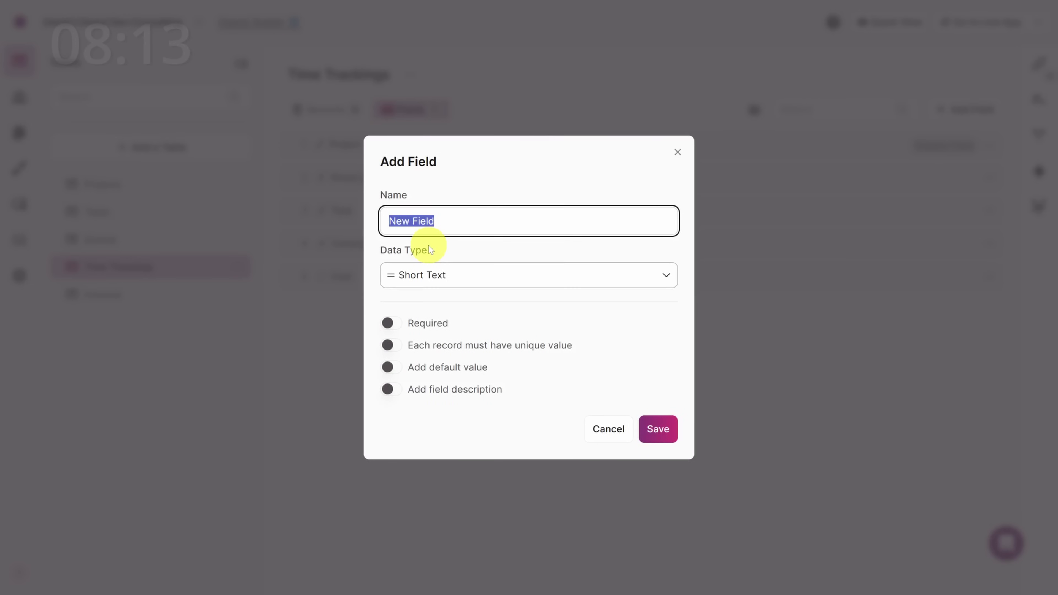
Step: Create a Date/Time field named Date without the time part and save it
{"action": "type", "text": "Date"}
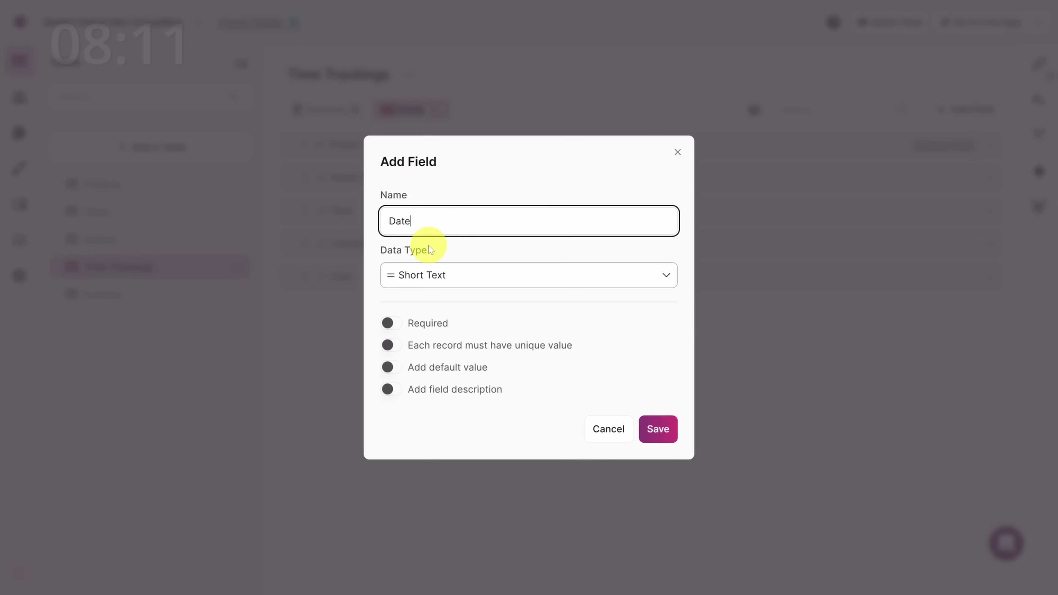
{"action": "left_click", "coordinate": [489, 276]}
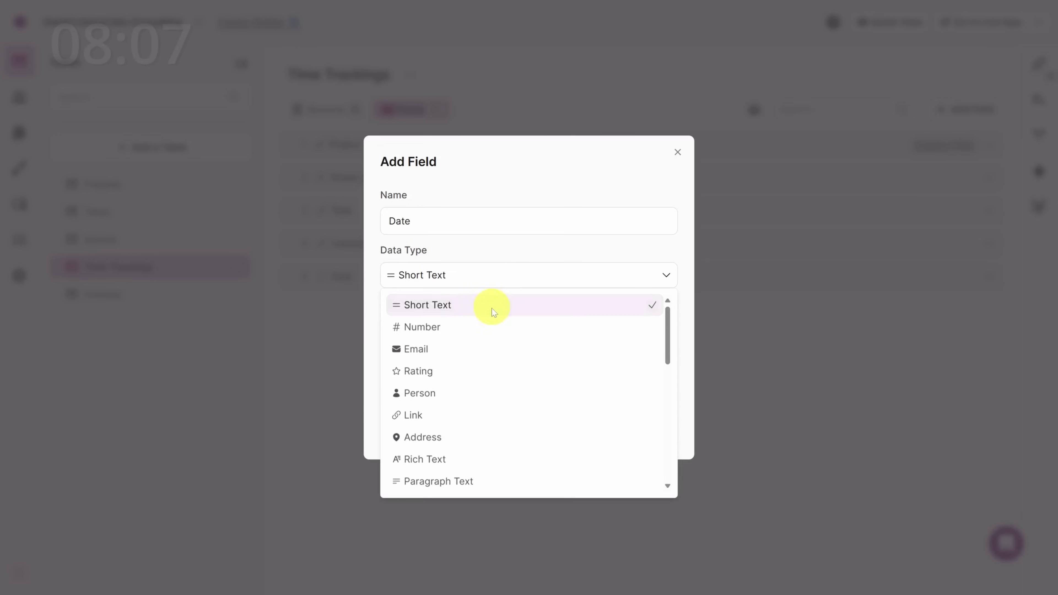
{"action": "scroll", "coordinate": [495, 366], "scroll_direction": "down", "scroll_amount": 5}
{"action": "scroll", "coordinate": [494, 365], "scroll_direction": "down", "scroll_amount": 2}
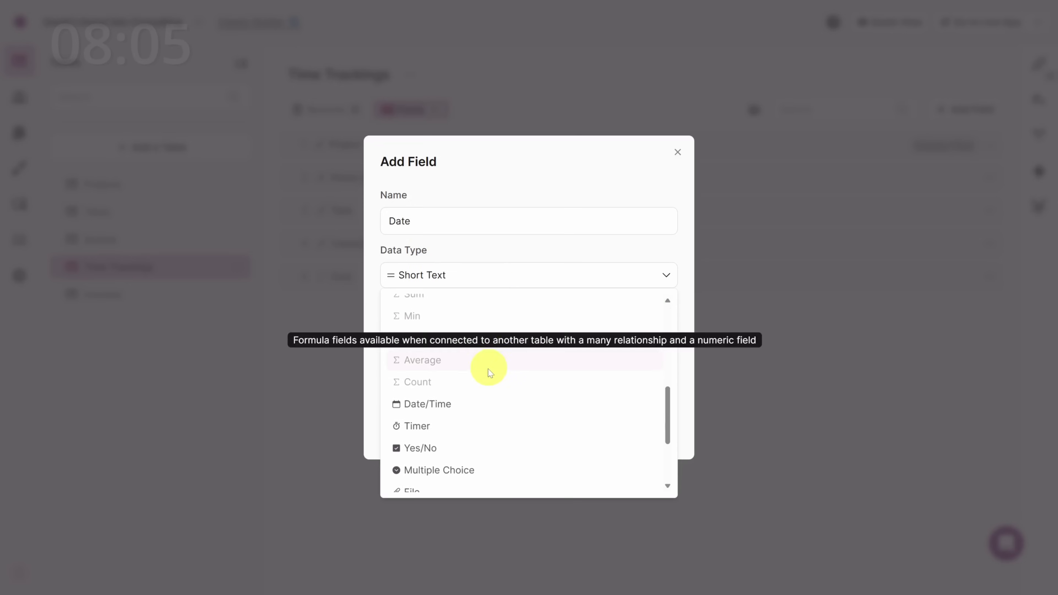
{"action": "left_click", "coordinate": [471, 404]}
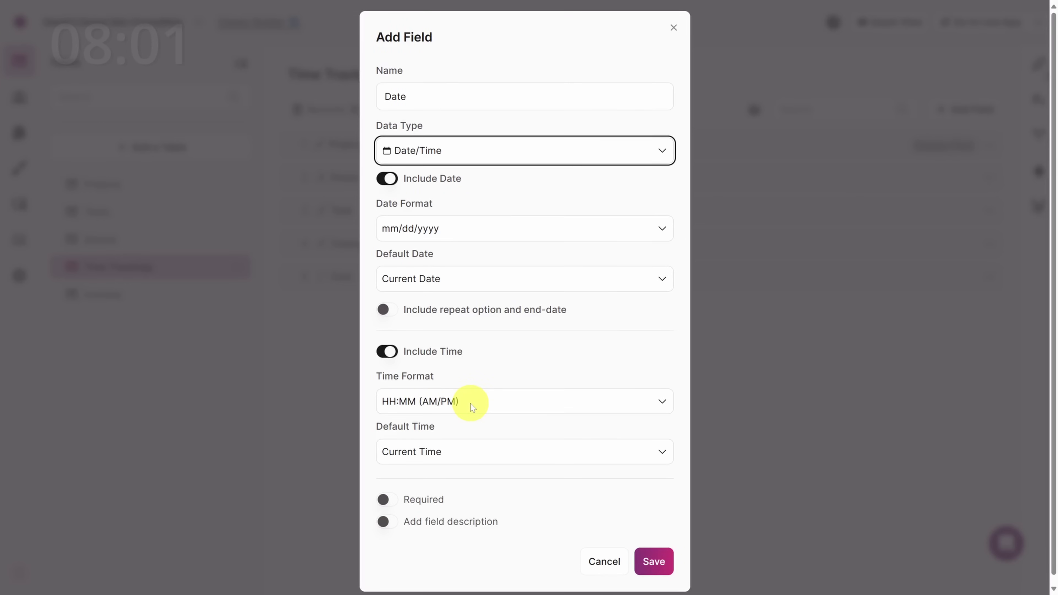
{"action": "left_click", "coordinate": [386, 353]}
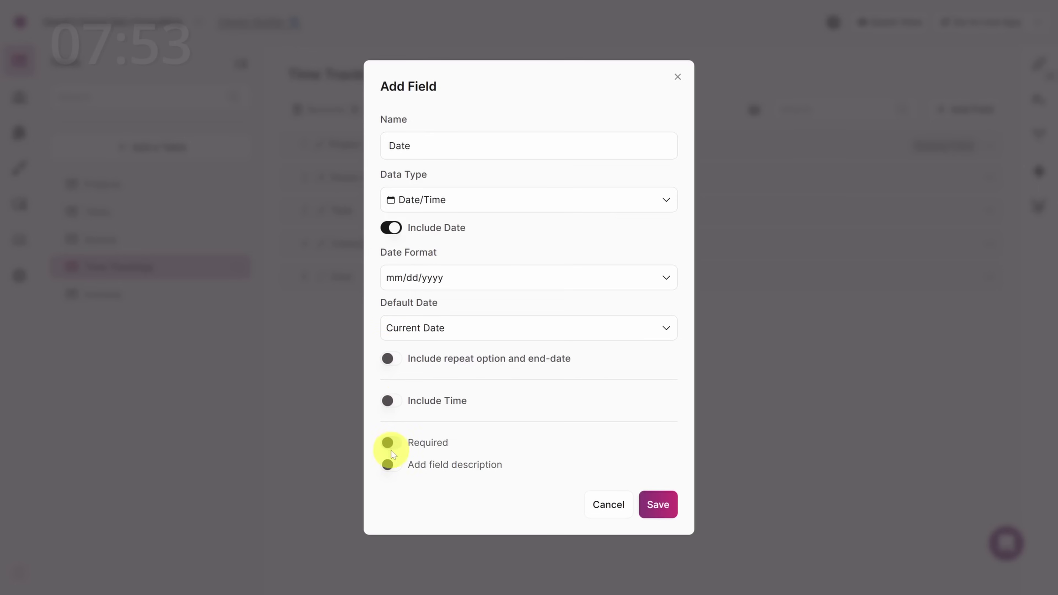
{"action": "left_click", "coordinate": [654, 503]}
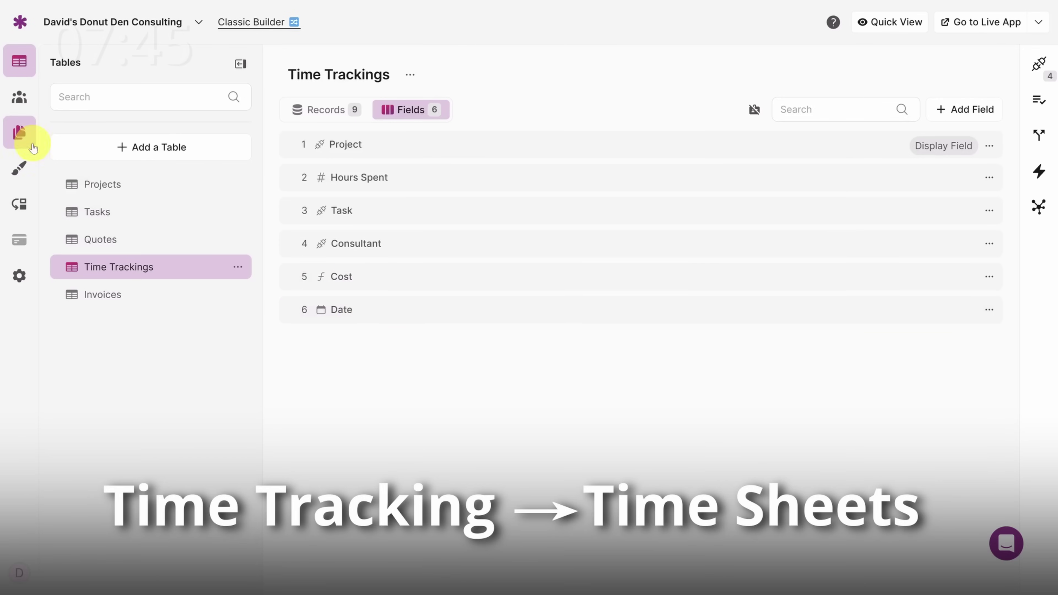
{"action": "left_click", "coordinate": [19, 133]}
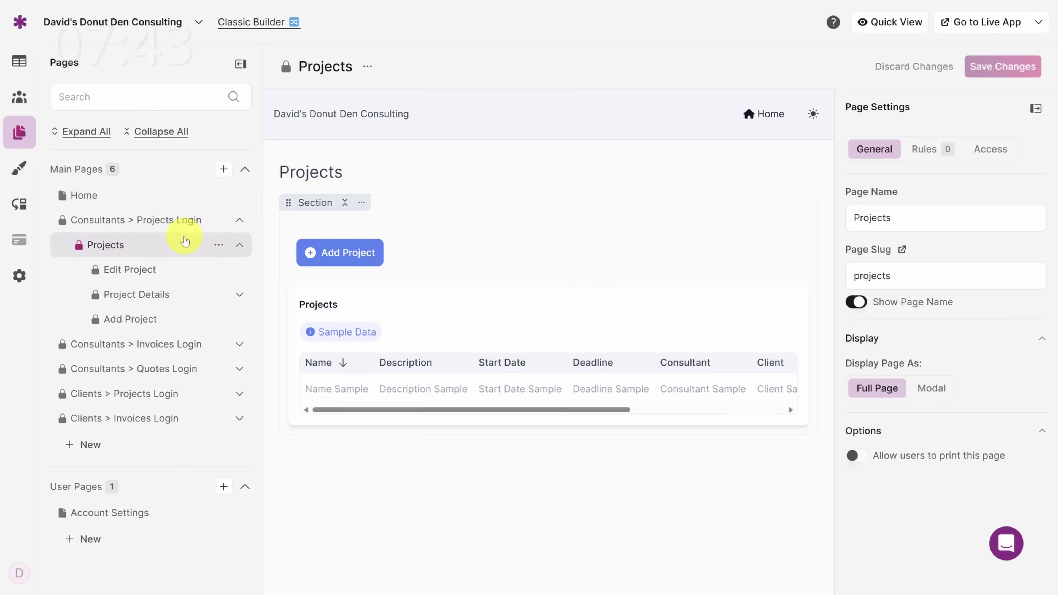
Step: Add the Date field to the Add Time Tracking form and save the changes
{"action": "left_click", "coordinate": [231, 296]}
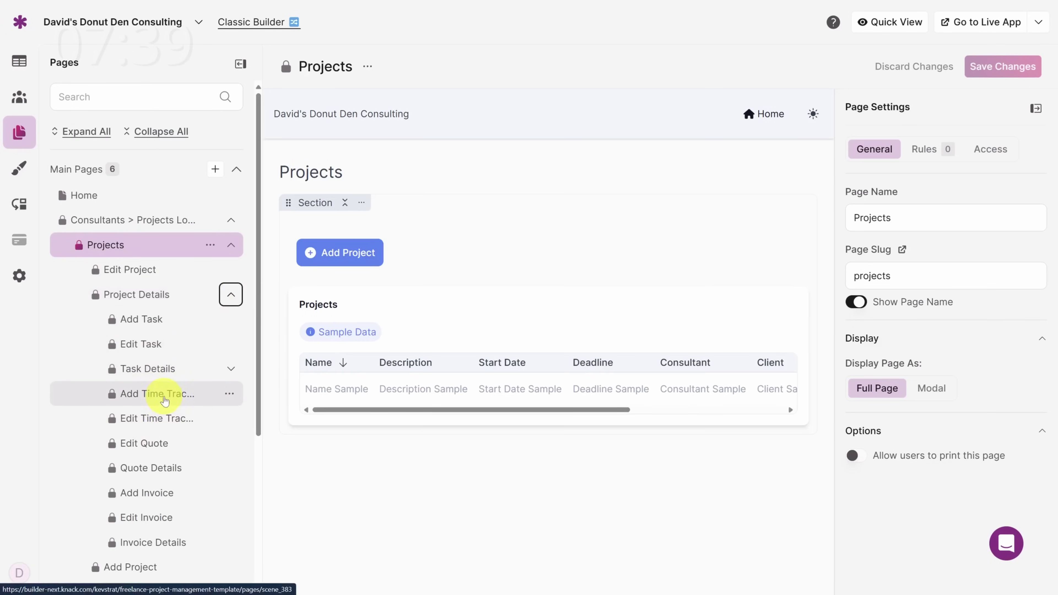
{"action": "left_click", "coordinate": [164, 398]}
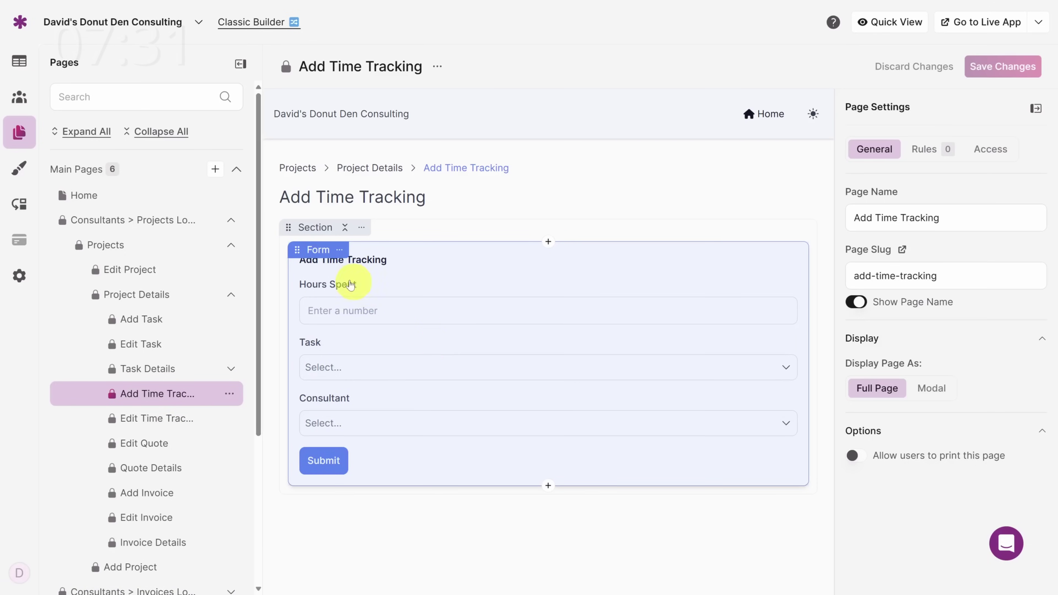
{"action": "left_click", "coordinate": [316, 251]}
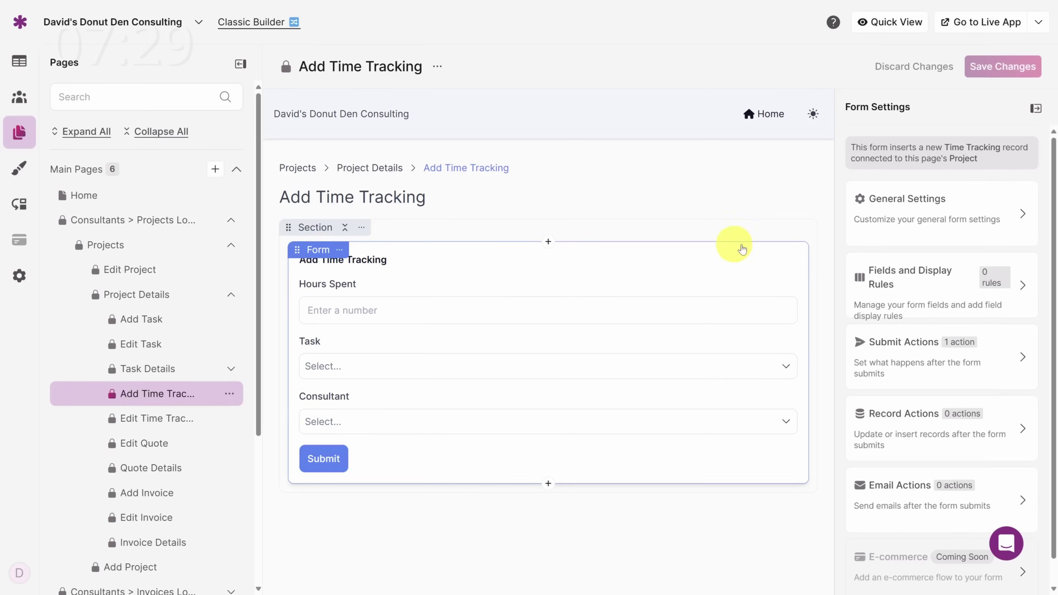
{"action": "left_click", "coordinate": [929, 278]}
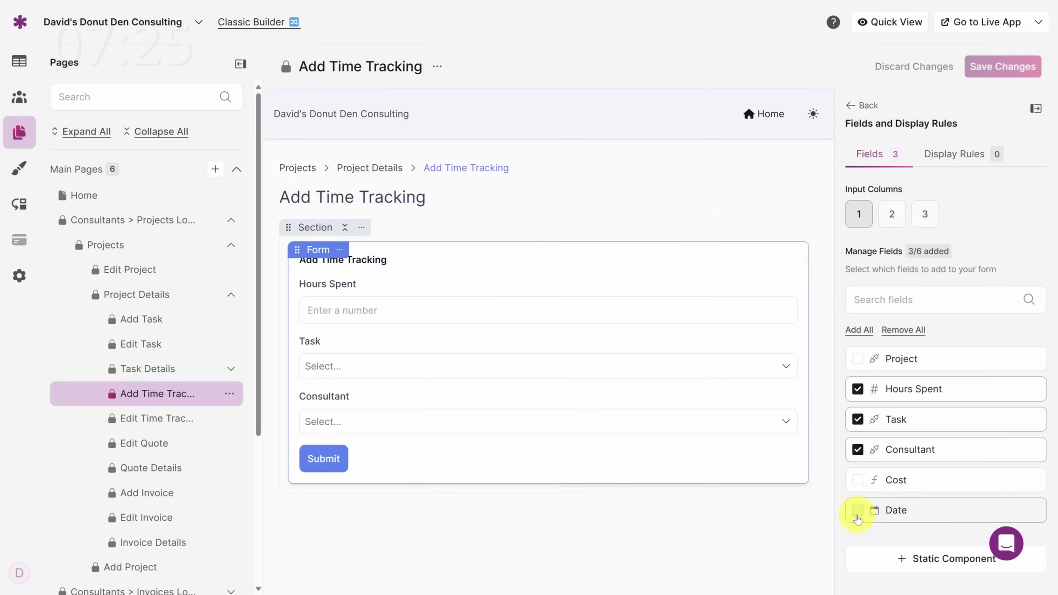
{"action": "left_click", "coordinate": [857, 514]}
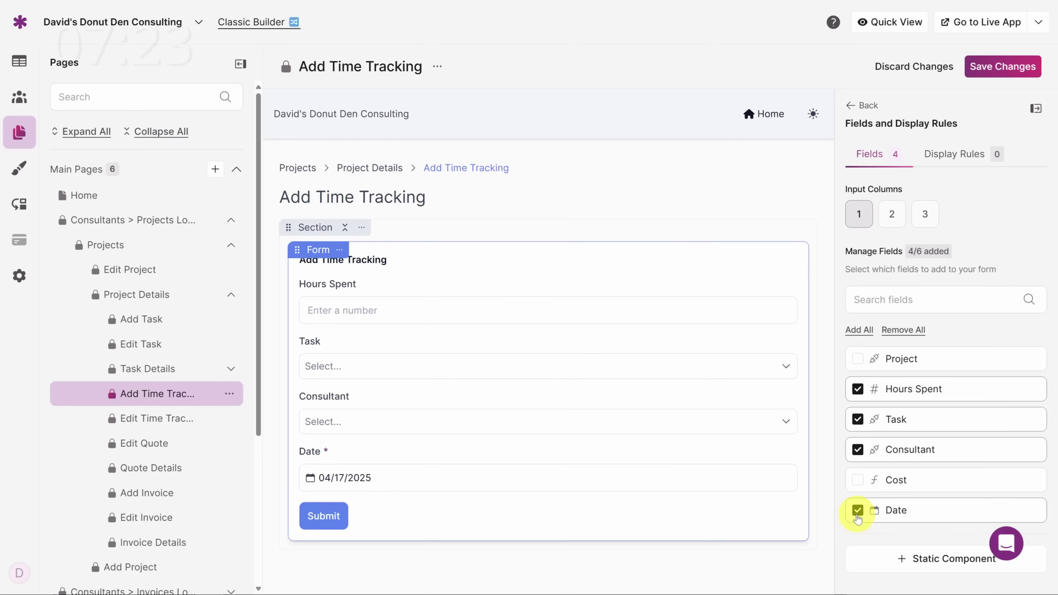
{"action": "left_click", "coordinate": [1002, 69]}
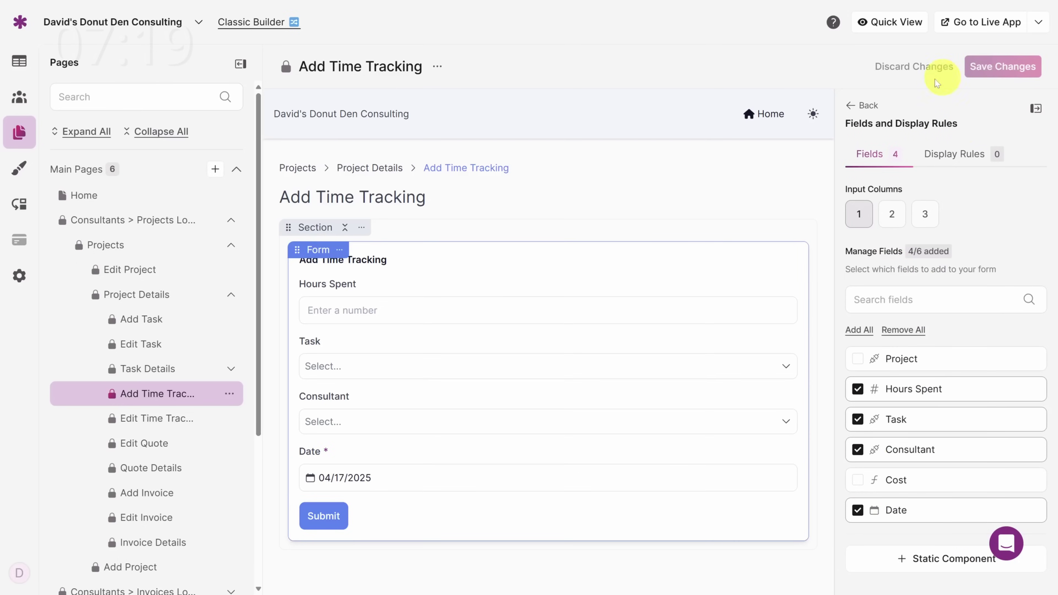
Step: Review the Edit Time Tracking page, then open Clients' Invoices > Invoice Details
{"action": "left_click", "coordinate": [145, 430]}
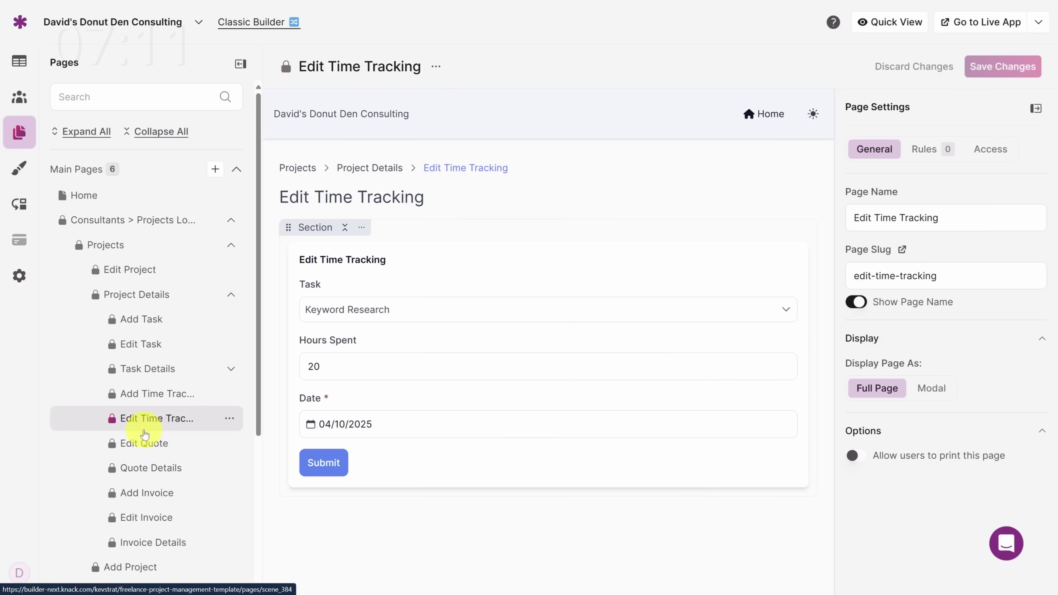
{"action": "scroll", "coordinate": [144, 434], "scroll_direction": "down", "scroll_amount": 5}
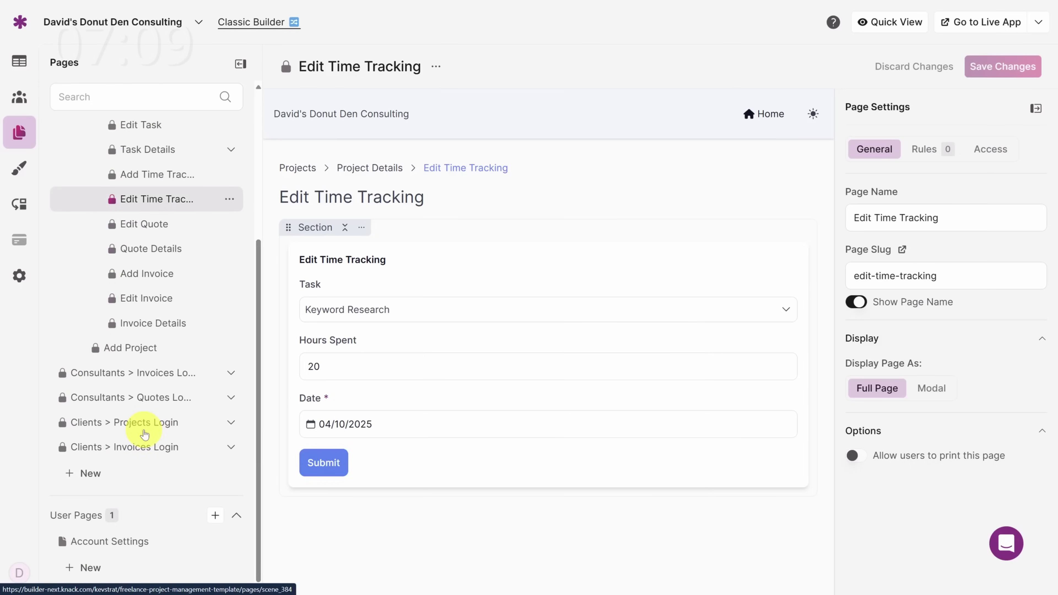
{"action": "left_click", "coordinate": [232, 450]}
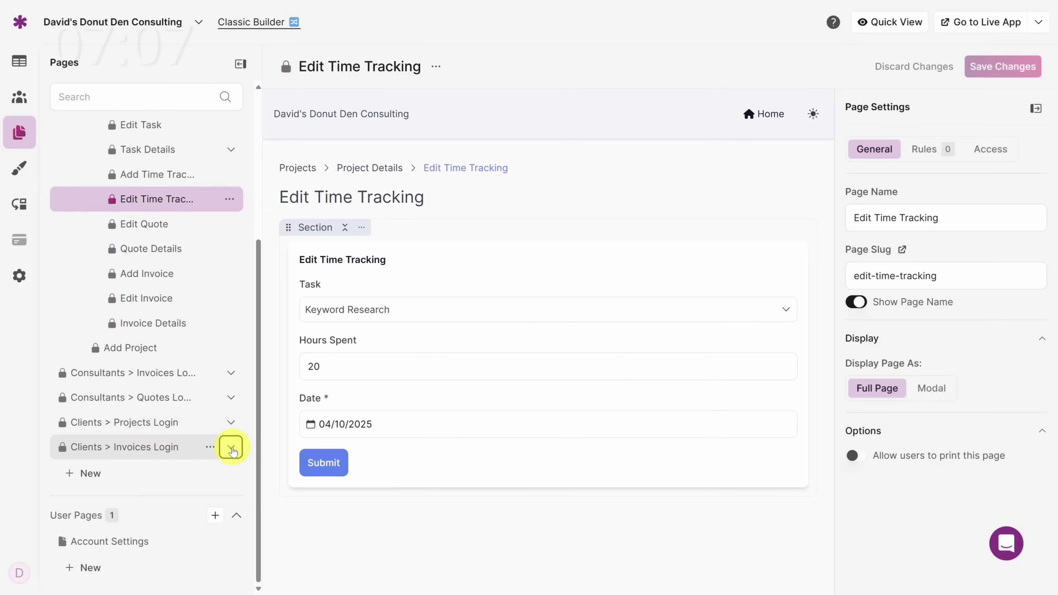
{"action": "left_click", "coordinate": [232, 474]}
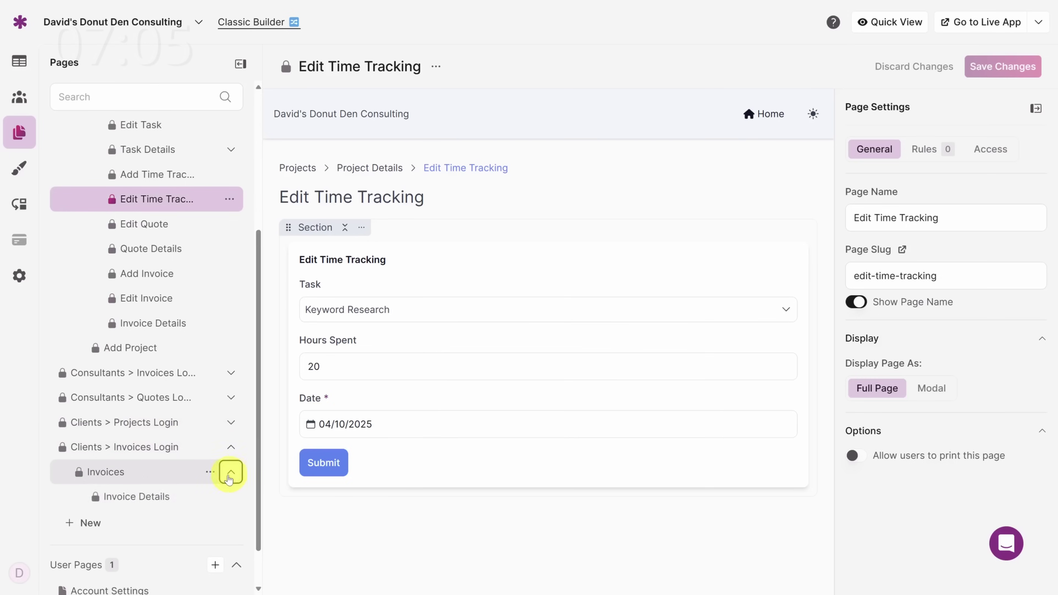
{"action": "left_click", "coordinate": [156, 503]}
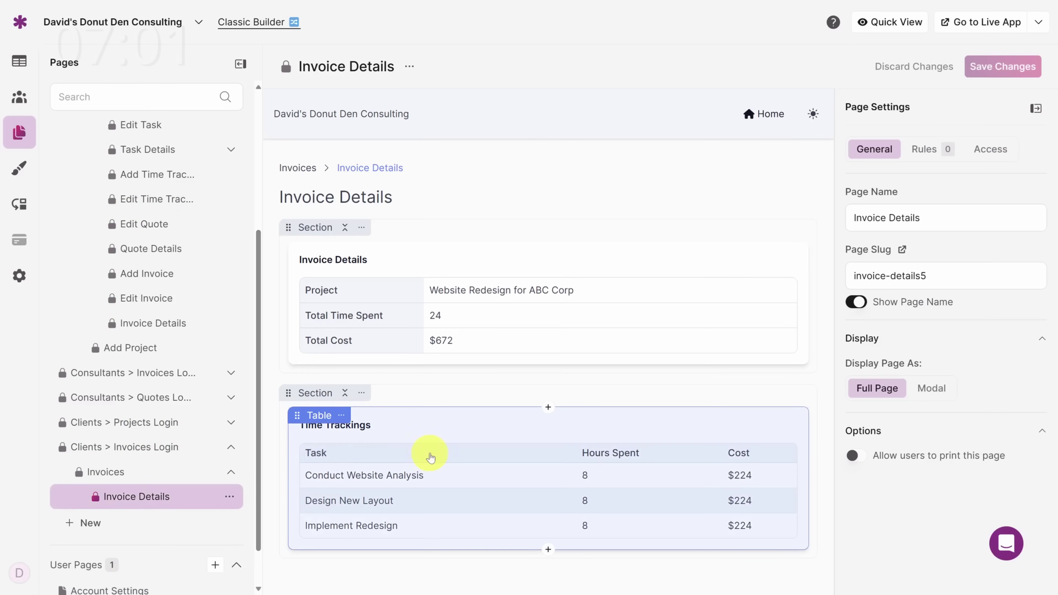
Step: Add Date as a column in the Invoice Details page's Time Trackings table and save
{"action": "left_click", "coordinate": [433, 456]}
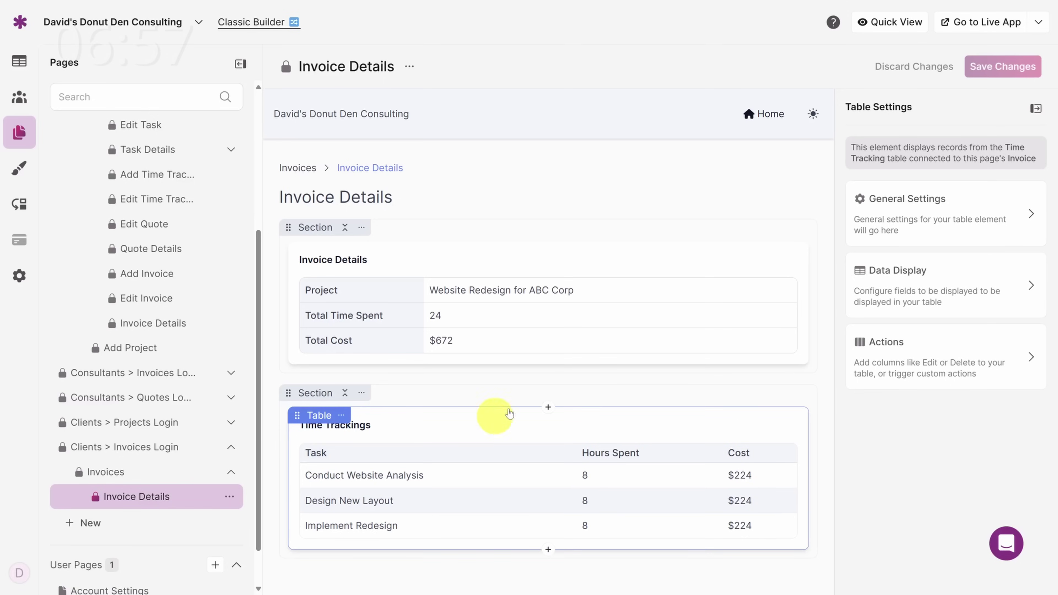
{"action": "left_click", "coordinate": [919, 284]}
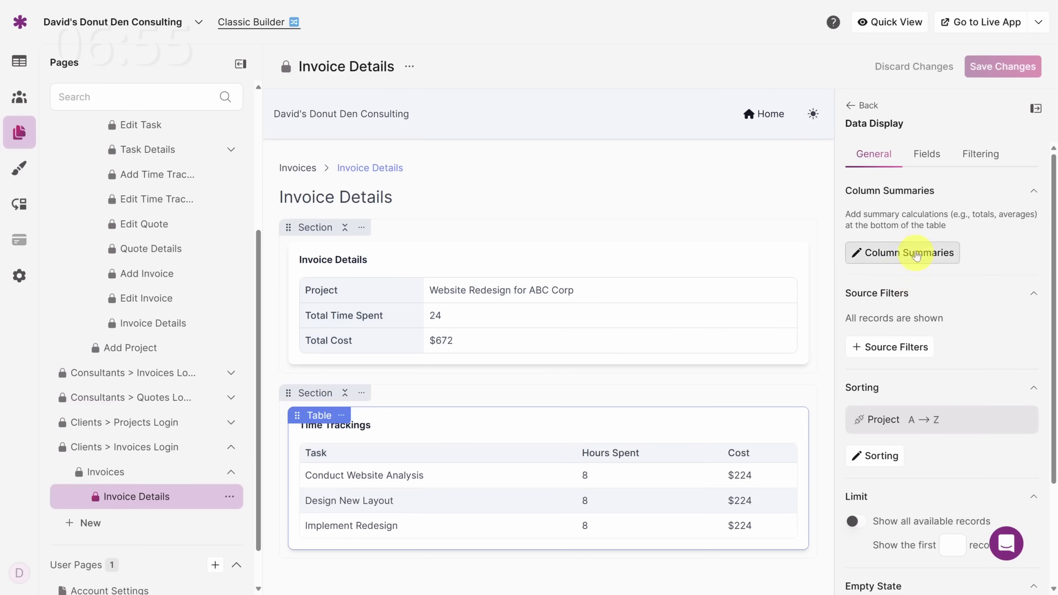
{"action": "left_click", "coordinate": [926, 159]}
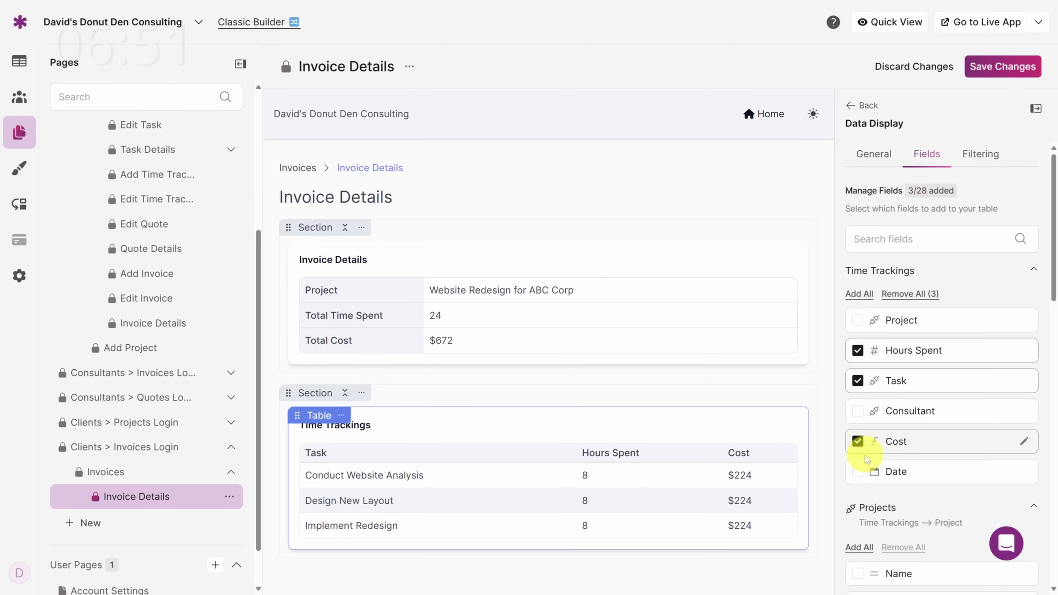
{"action": "left_click", "coordinate": [858, 472]}
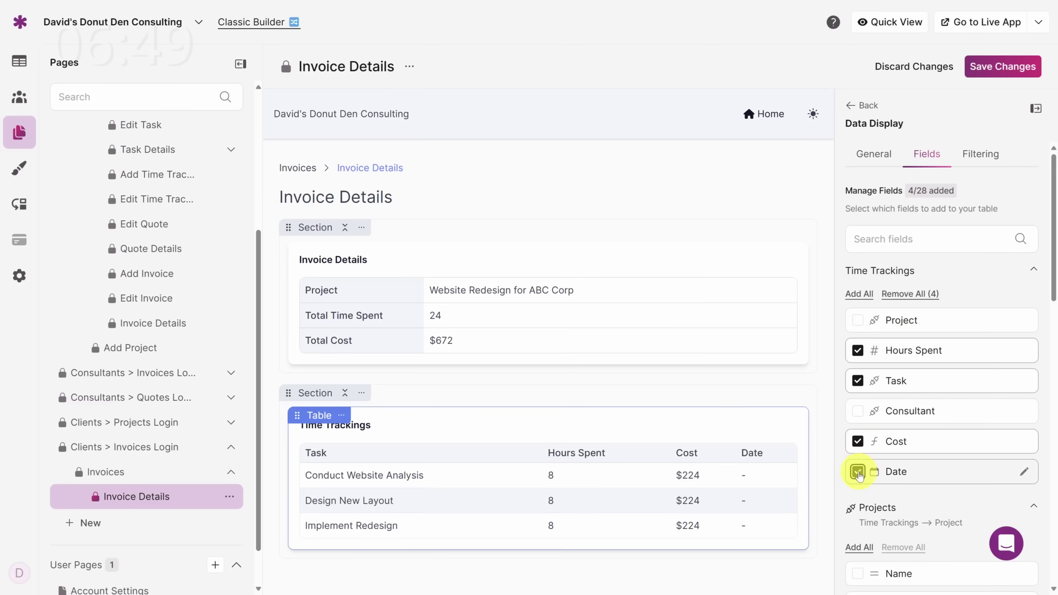
{"action": "left_click", "coordinate": [1001, 66]}
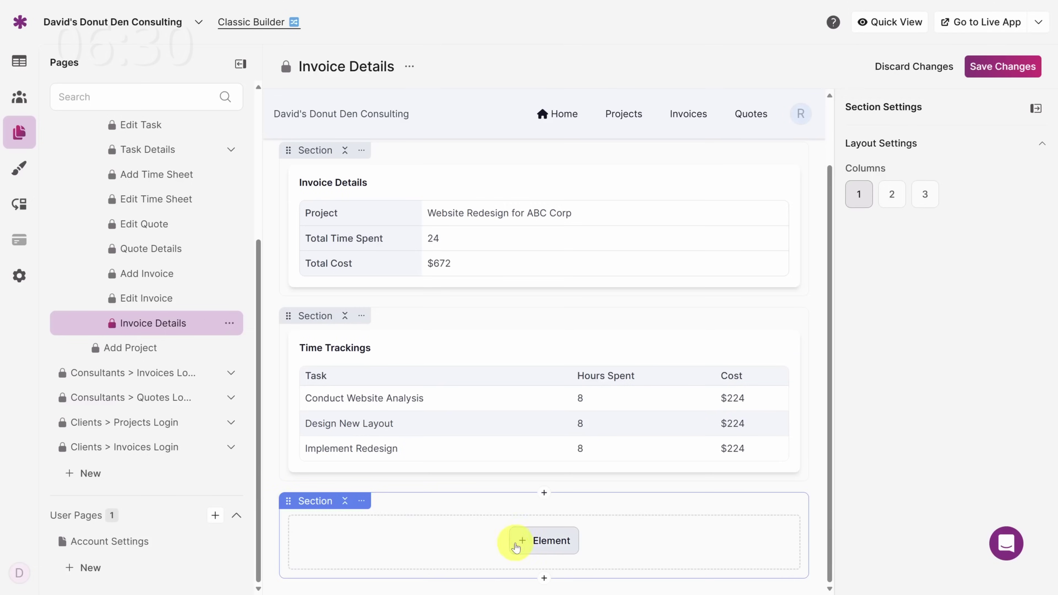
Step: Bring up the element choices in the builder, then move to the Flows area
{"action": "left_click", "coordinate": [517, 542]}
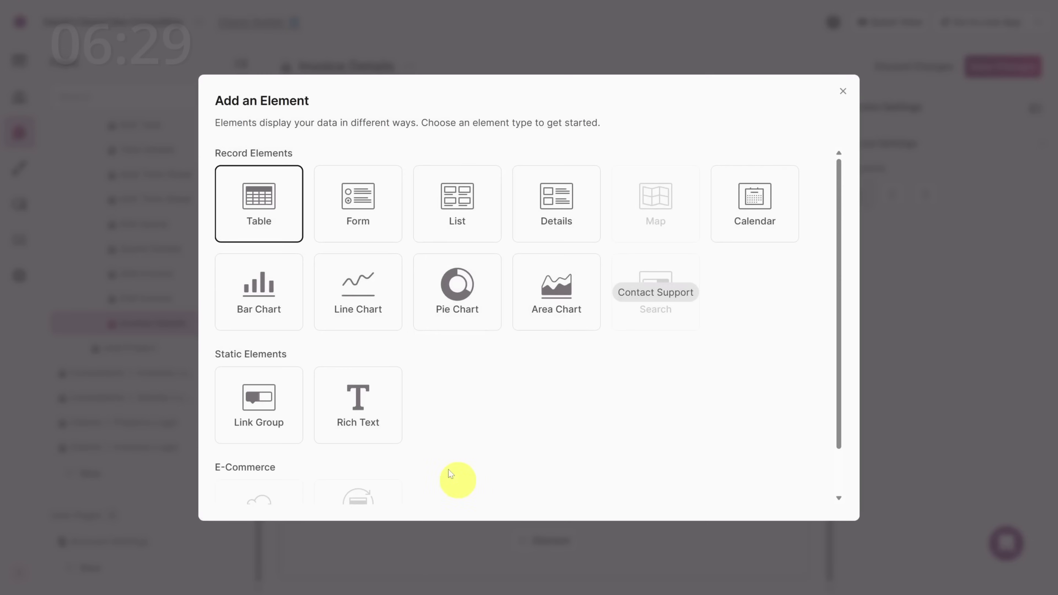
{"action": "scroll", "coordinate": [429, 420], "scroll_direction": "down", "scroll_amount": 2}
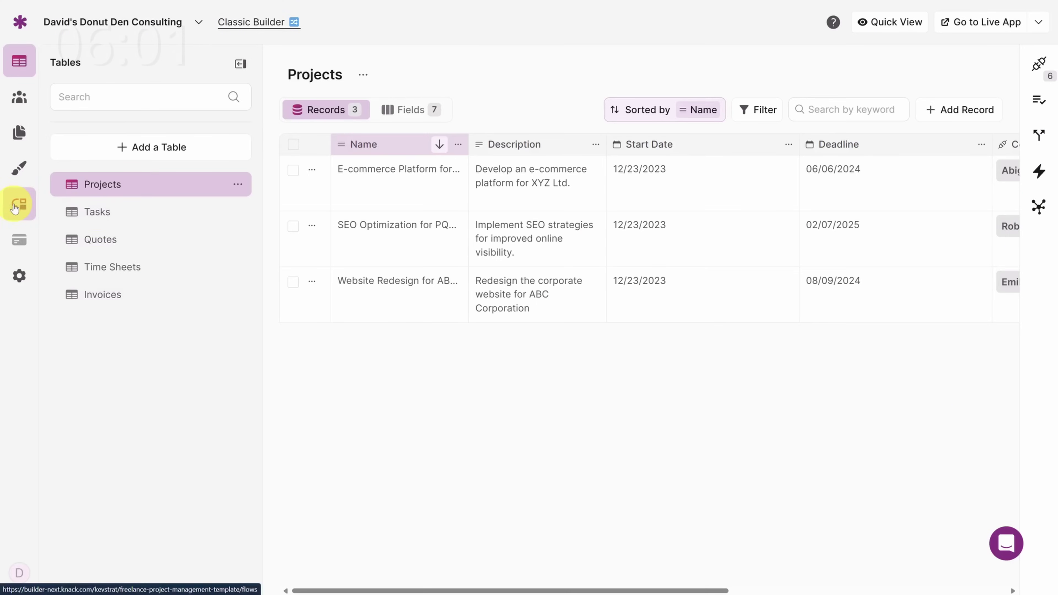
{"action": "left_click", "coordinate": [16, 205]}
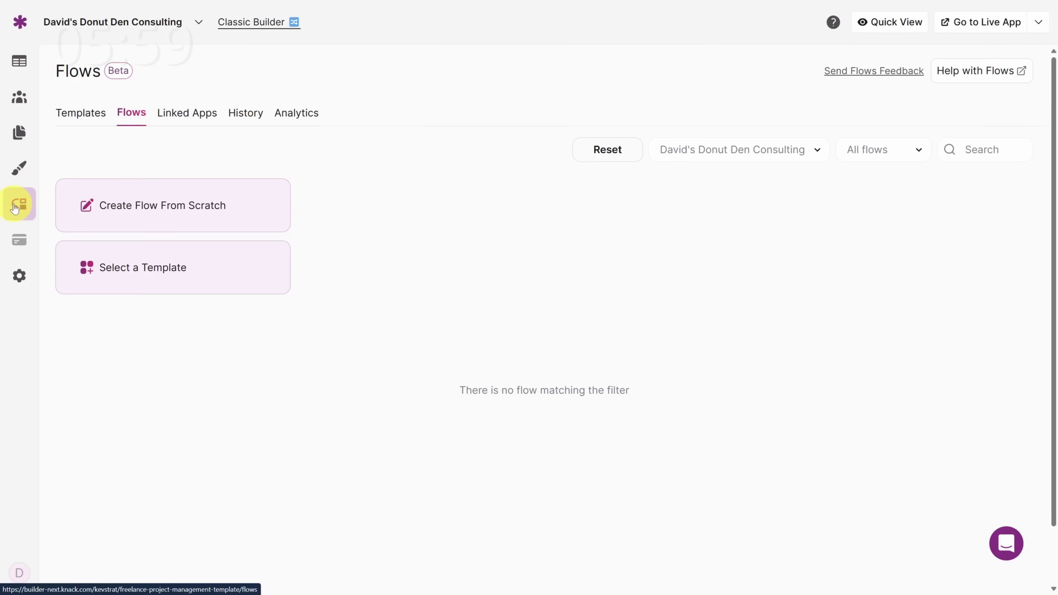
Step: Create a flow from scratch with the Scheduled Trigger app and Scheduled trigger event
{"action": "left_click", "coordinate": [150, 206]}
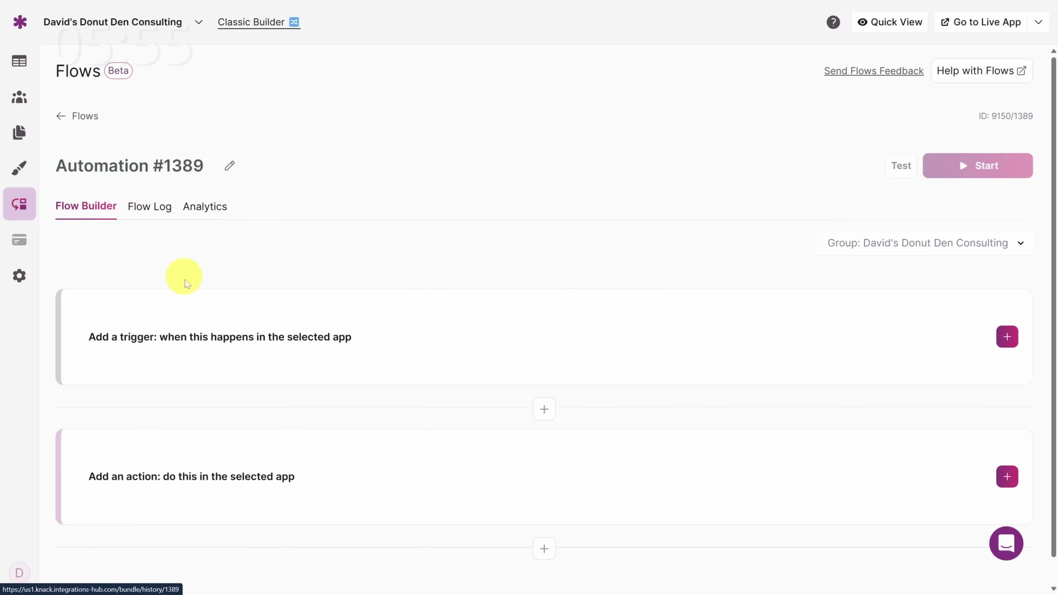
{"action": "left_click", "coordinate": [220, 347]}
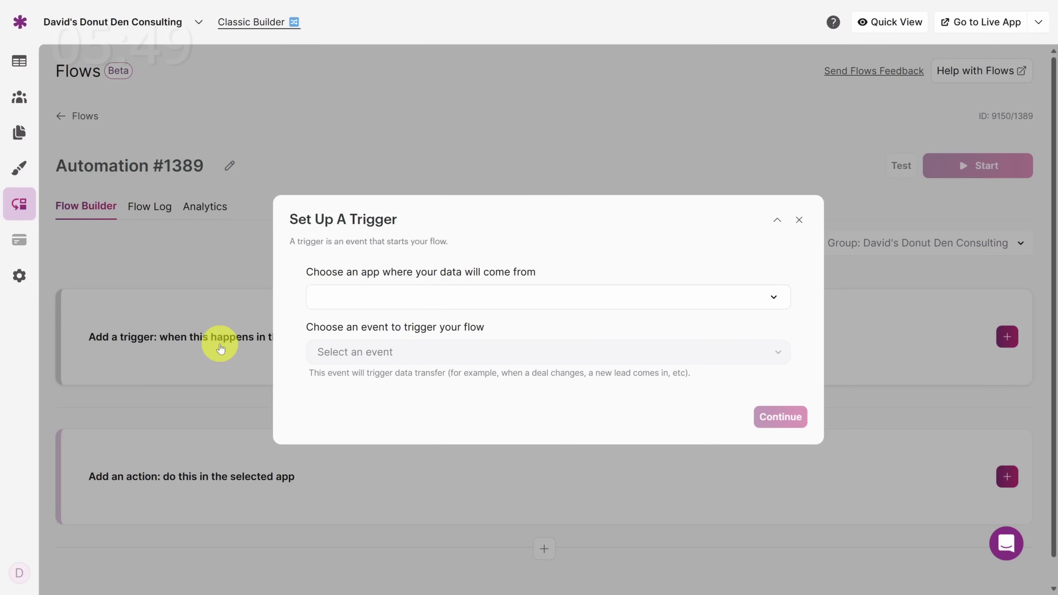
{"action": "left_click", "coordinate": [416, 298]}
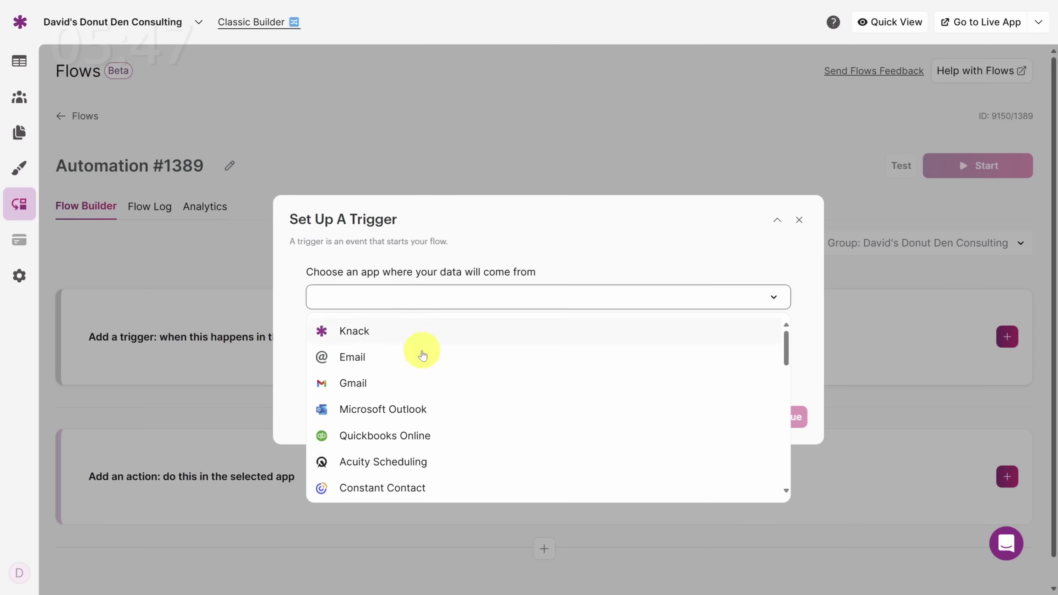
{"action": "scroll", "coordinate": [422, 363], "scroll_direction": "down", "scroll_amount": 1}
{"action": "scroll", "coordinate": [424, 375], "scroll_direction": "down", "scroll_amount": 5}
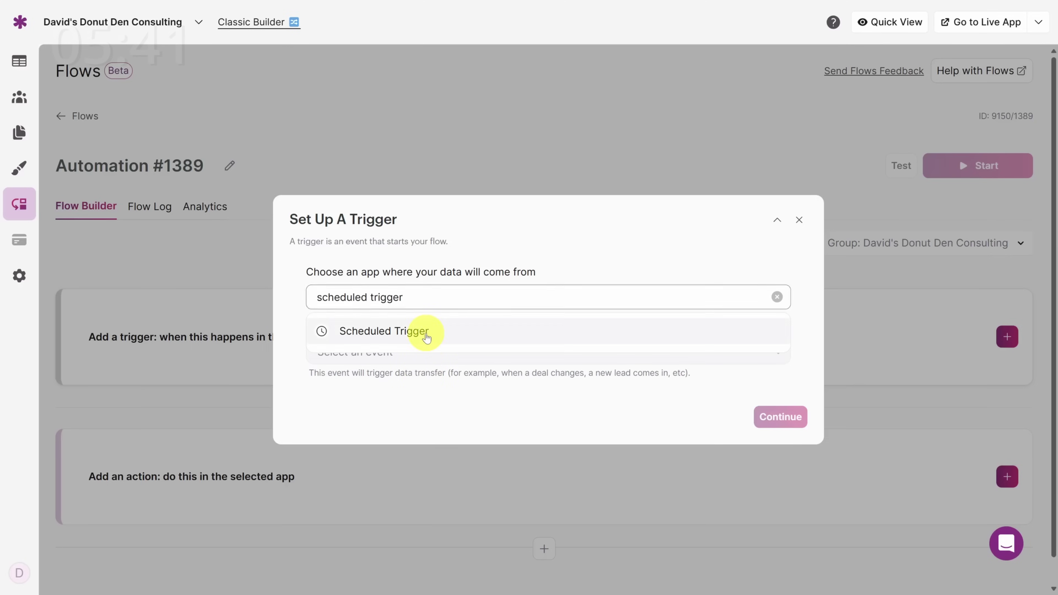
{"action": "left_click", "coordinate": [417, 331]}
{"action": "left_click", "coordinate": [429, 350]}
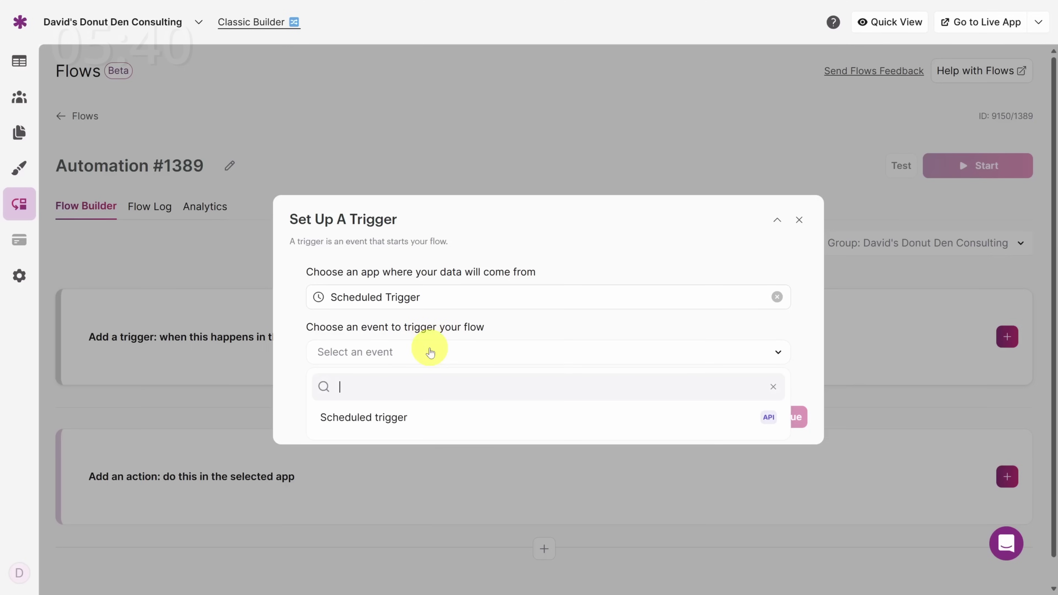
{"action": "left_click", "coordinate": [419, 423]}
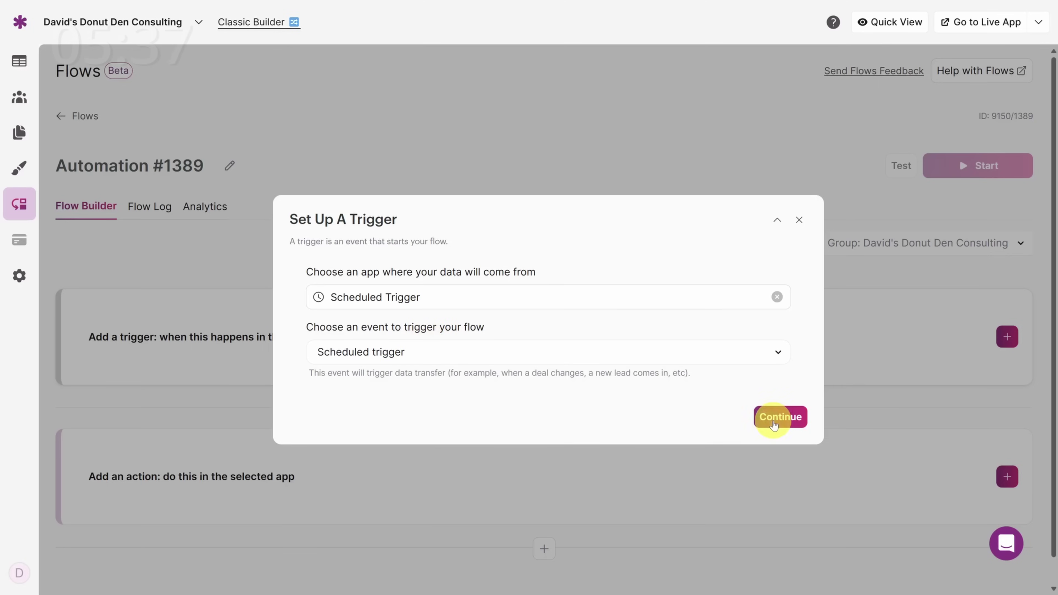
{"action": "left_click", "coordinate": [774, 423]}
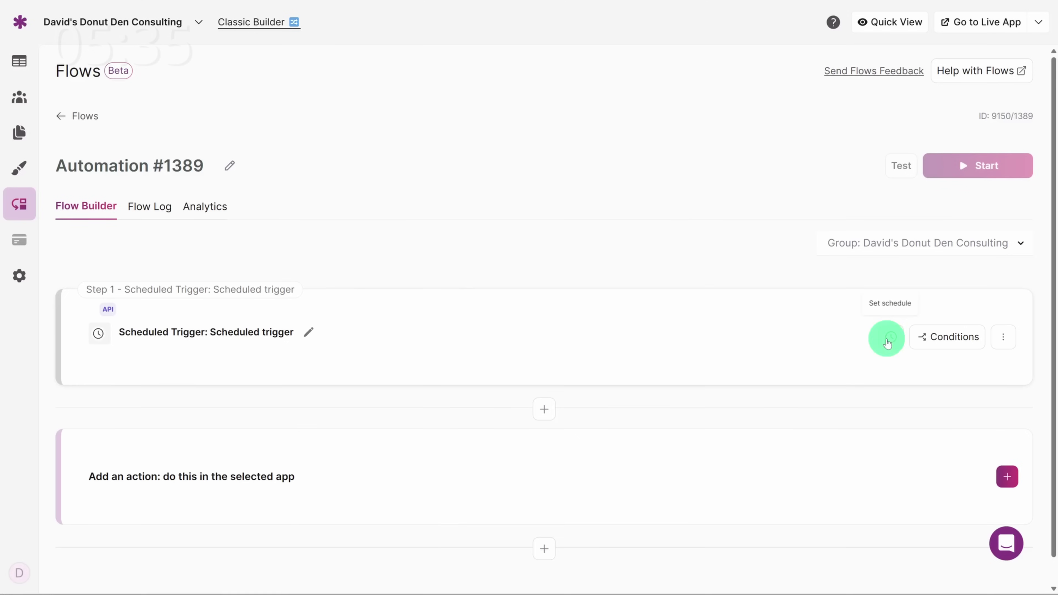
{"action": "left_click", "coordinate": [889, 339]}
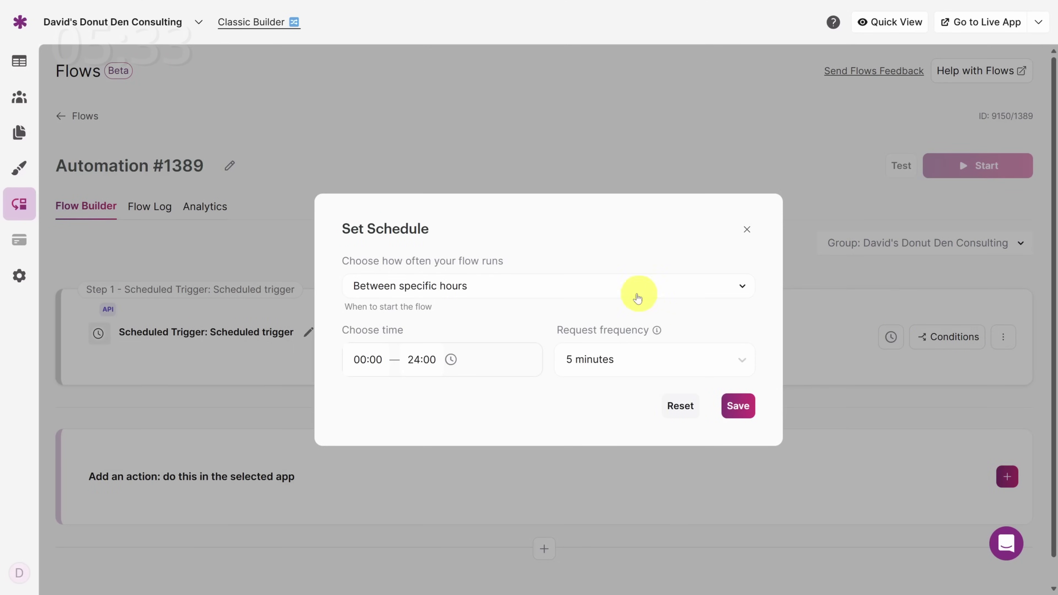
Step: Set the trigger's schedule to once a day at 16:30 and save it
{"action": "left_click", "coordinate": [625, 291]}
{"action": "left_click", "coordinate": [478, 322]}
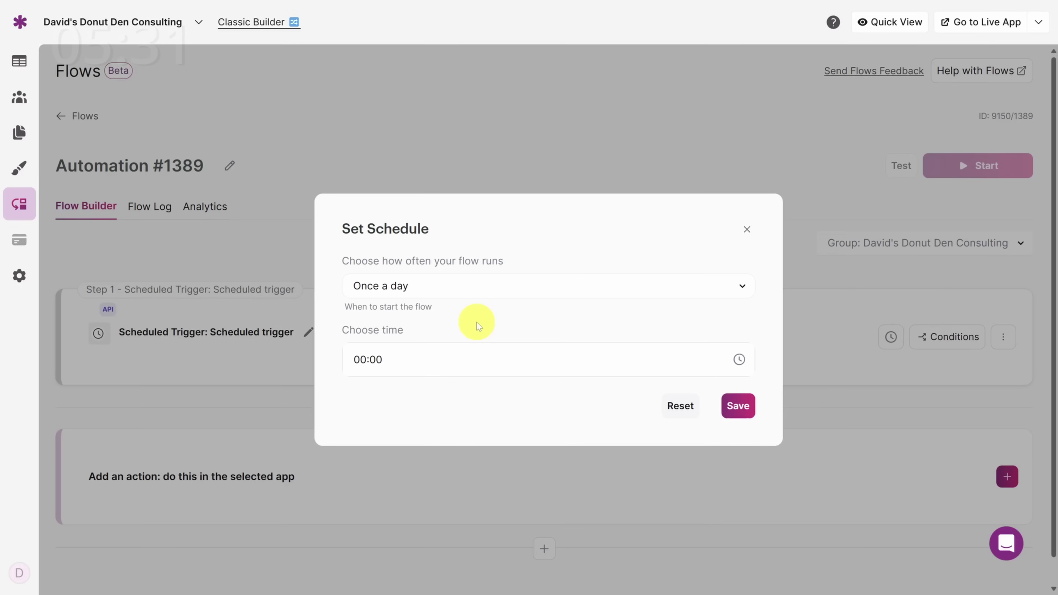
{"action": "left_click", "coordinate": [443, 355]}
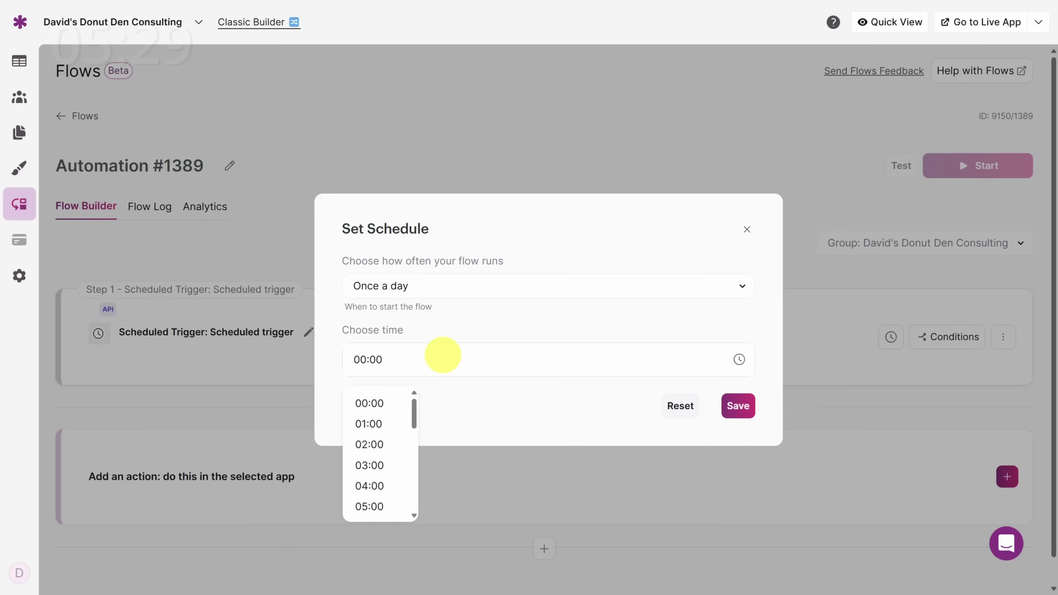
{"action": "type", "text": "16:30"}
{"action": "left_click", "coordinate": [736, 406]}
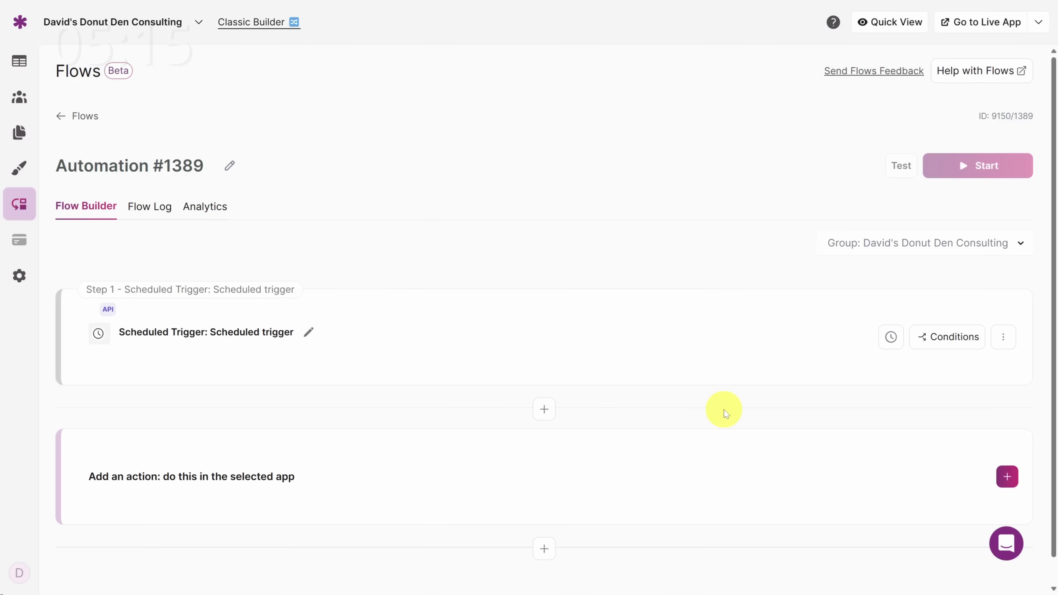
{"action": "left_click", "coordinate": [362, 479]}
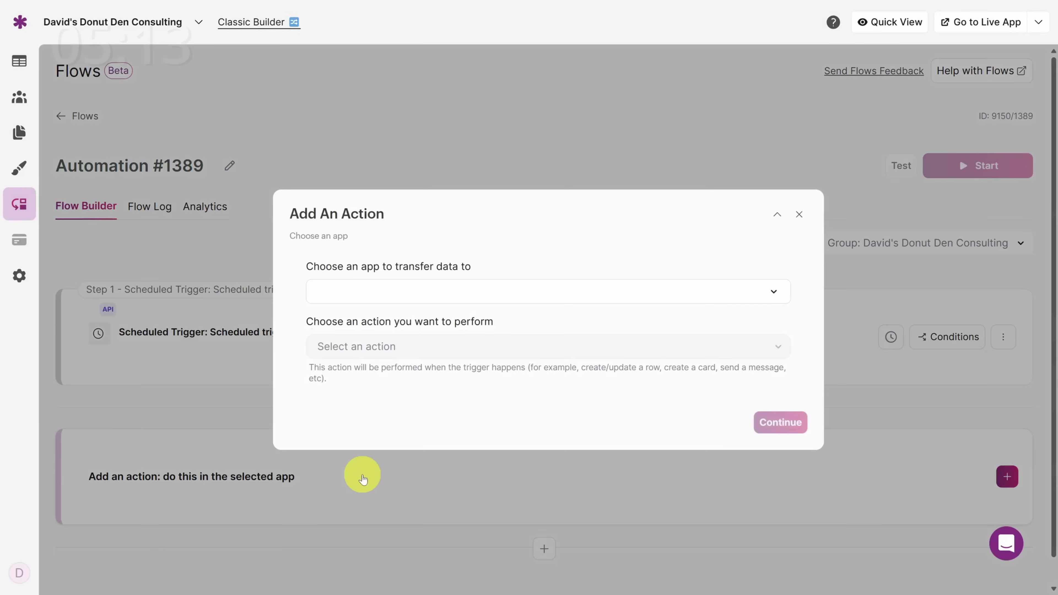
Step: Add a Knack Search for multiple records action on David's Donut Den Consulting's Consultant table
{"action": "left_click", "coordinate": [436, 288]}
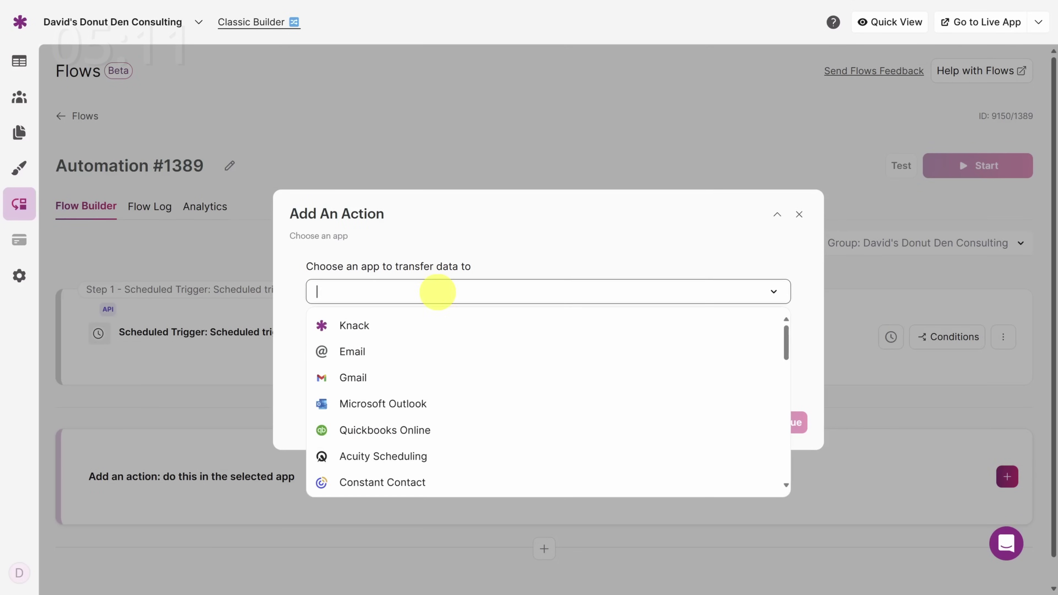
{"action": "left_click", "coordinate": [423, 326]}
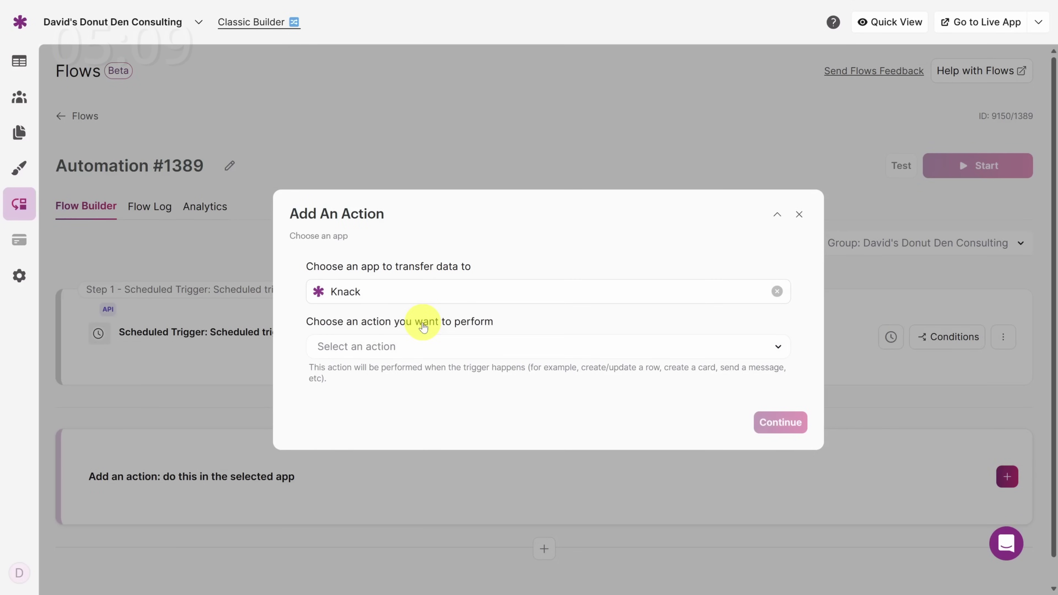
{"action": "left_click", "coordinate": [425, 348]}
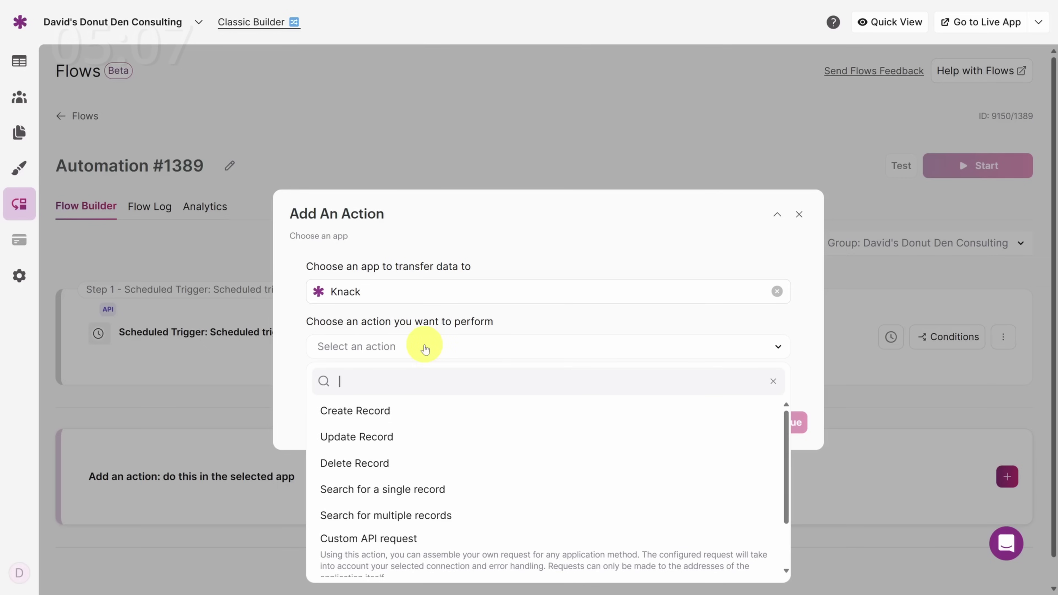
{"action": "left_click", "coordinate": [424, 516]}
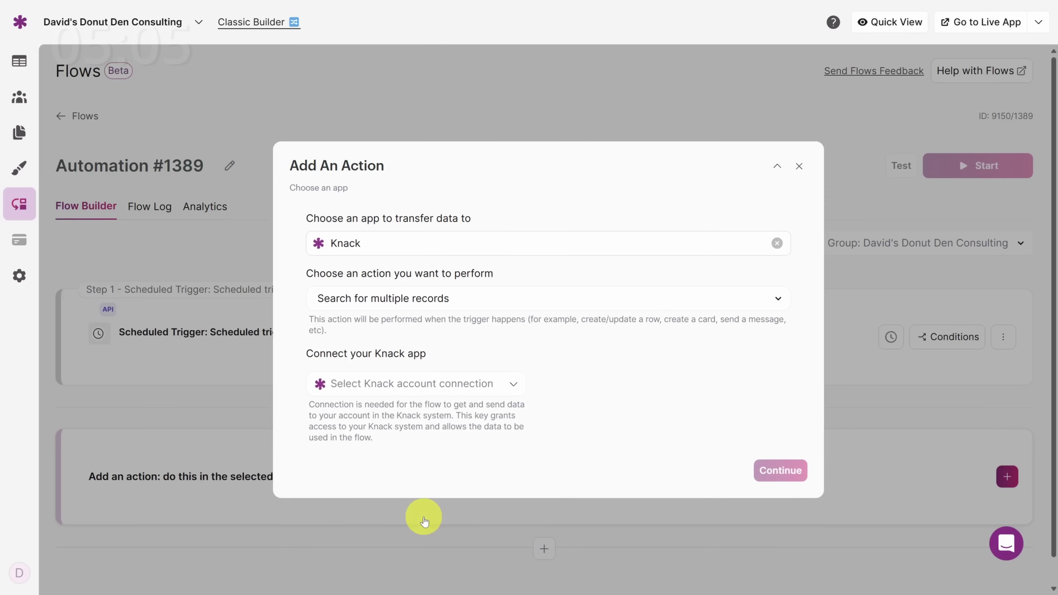
{"action": "left_click", "coordinate": [417, 384]}
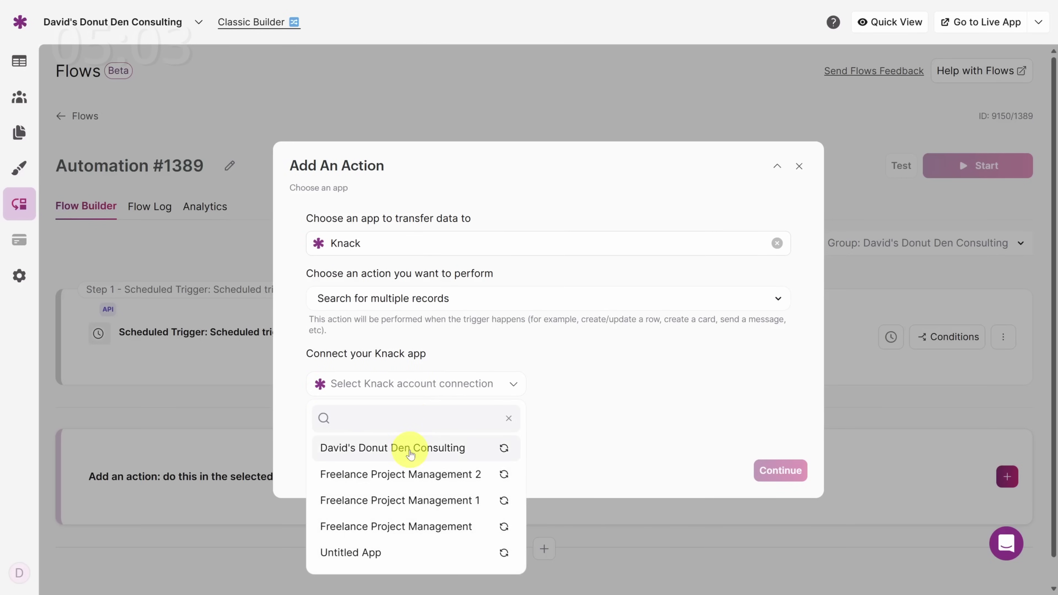
{"action": "left_click", "coordinate": [411, 455]}
{"action": "left_click", "coordinate": [409, 474]}
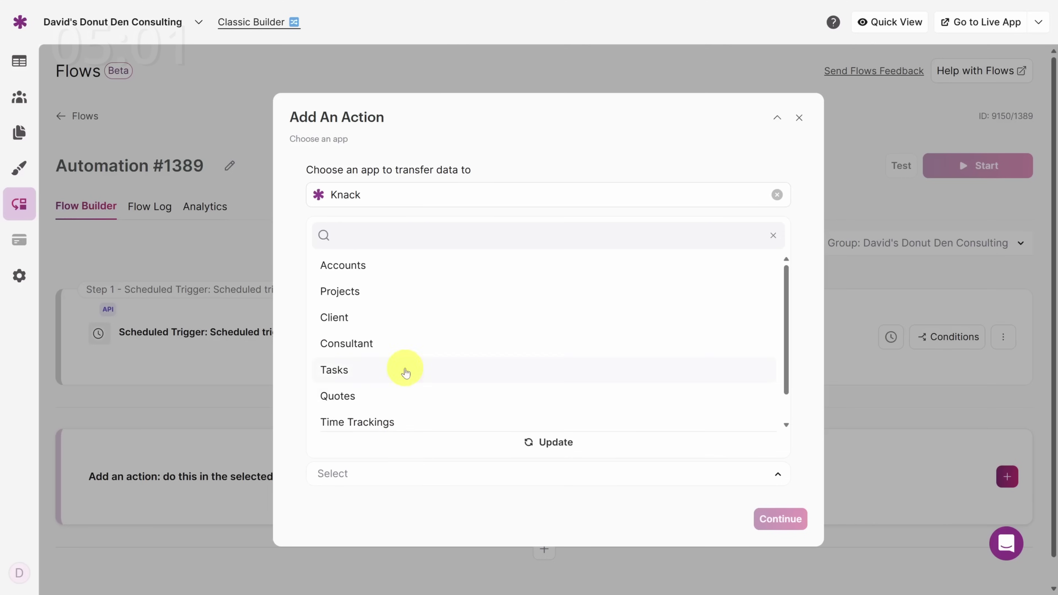
{"action": "left_click", "coordinate": [406, 345]}
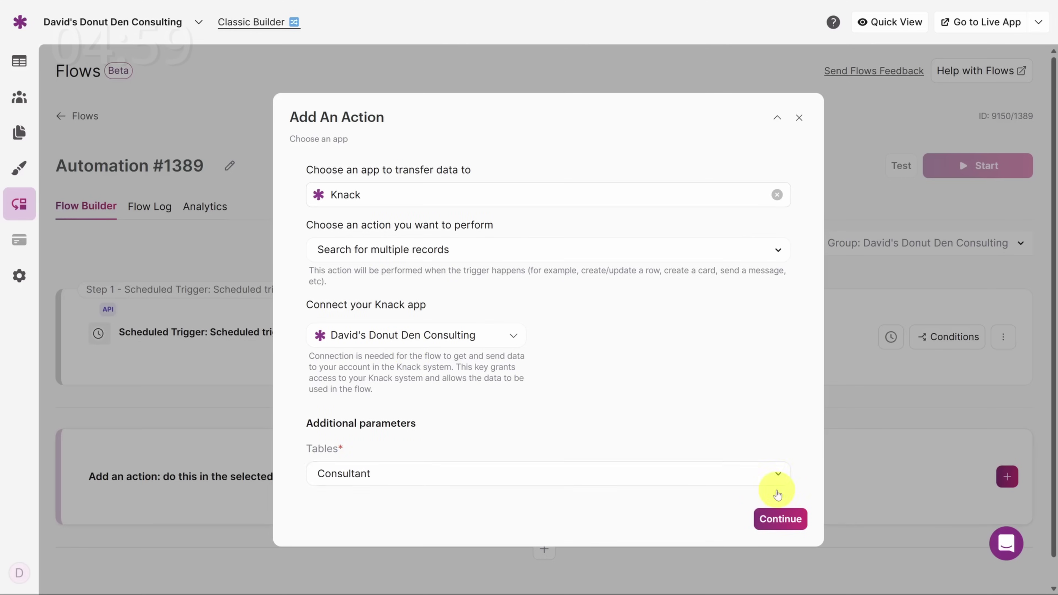
{"action": "left_click", "coordinate": [791, 517]}
Step: Reveal all of the Consultant table's fields in the search settings and save the step
{"action": "scroll", "coordinate": [790, 518], "scroll_direction": "down", "scroll_amount": 5}
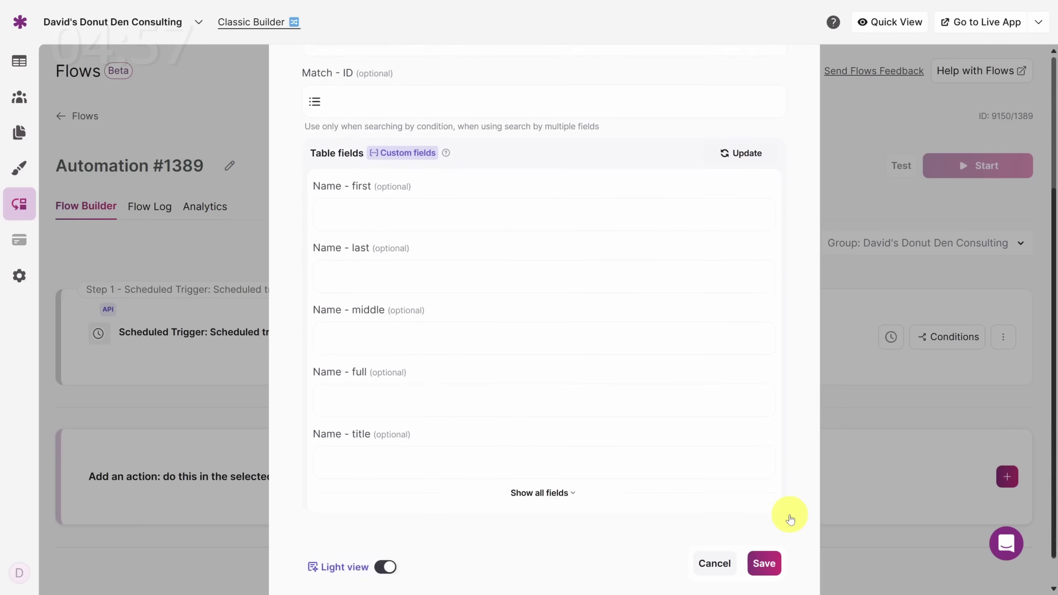
{"action": "scroll", "coordinate": [791, 519], "scroll_direction": "down", "scroll_amount": 1}
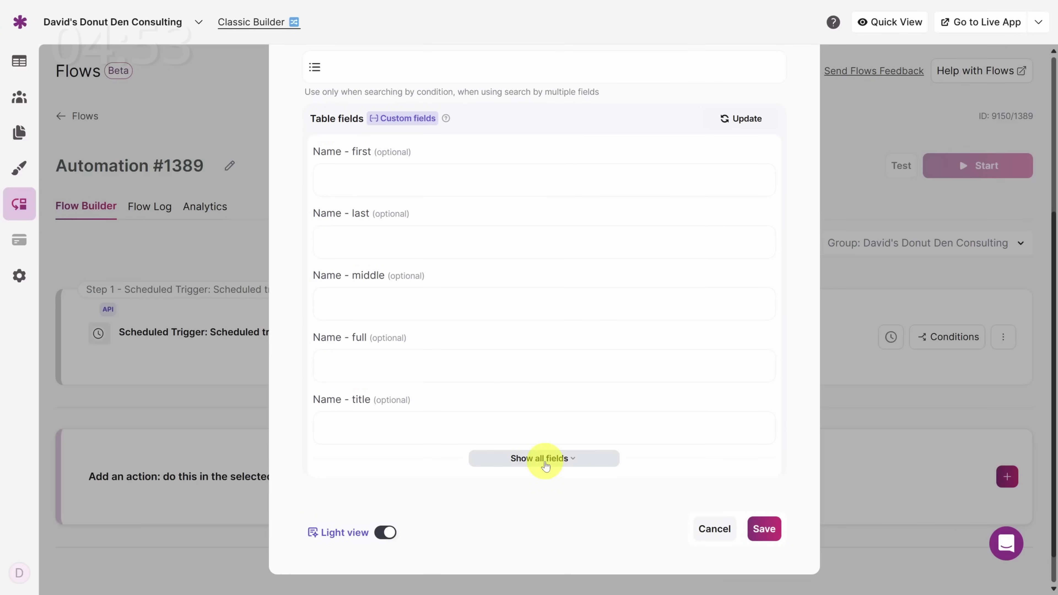
{"action": "left_click", "coordinate": [542, 461]}
{"action": "scroll", "coordinate": [545, 465], "scroll_direction": "down", "scroll_amount": 6}
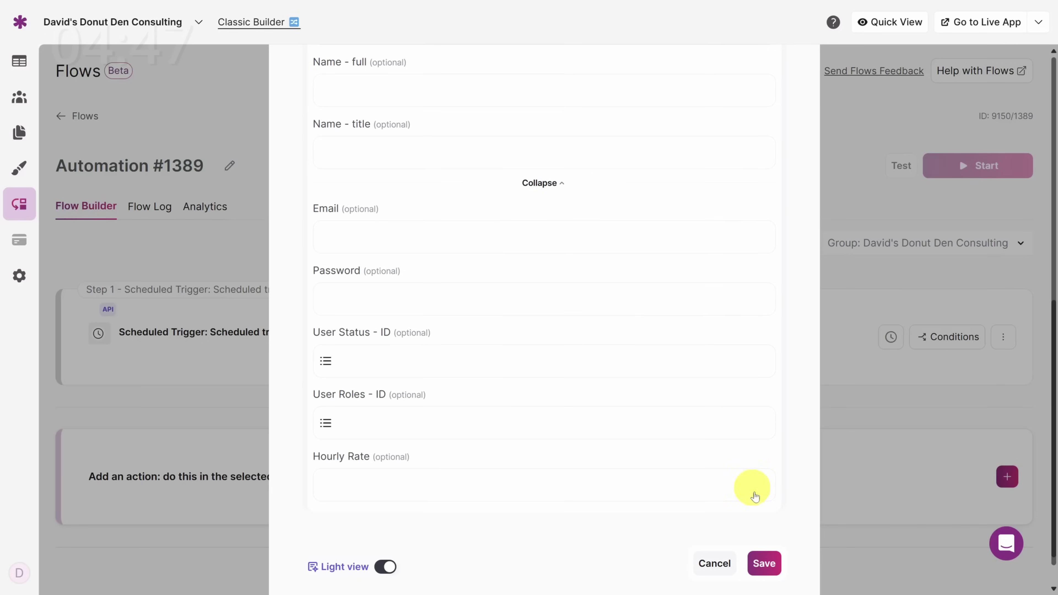
{"action": "left_click", "coordinate": [766, 565]}
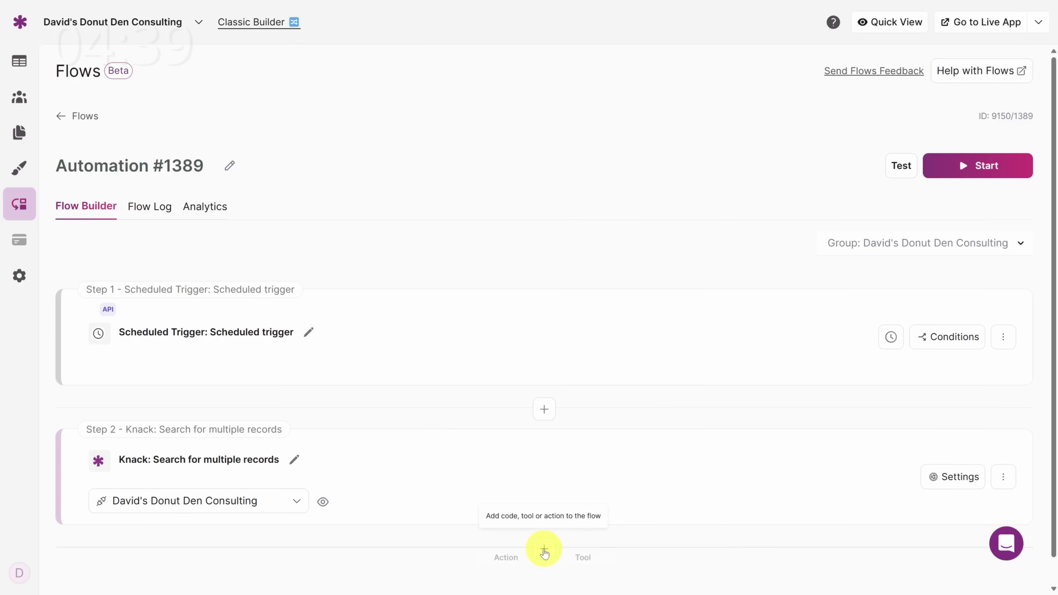
Step: Add an Iterator tool as the flow's third step
{"action": "left_click", "coordinate": [585, 559]}
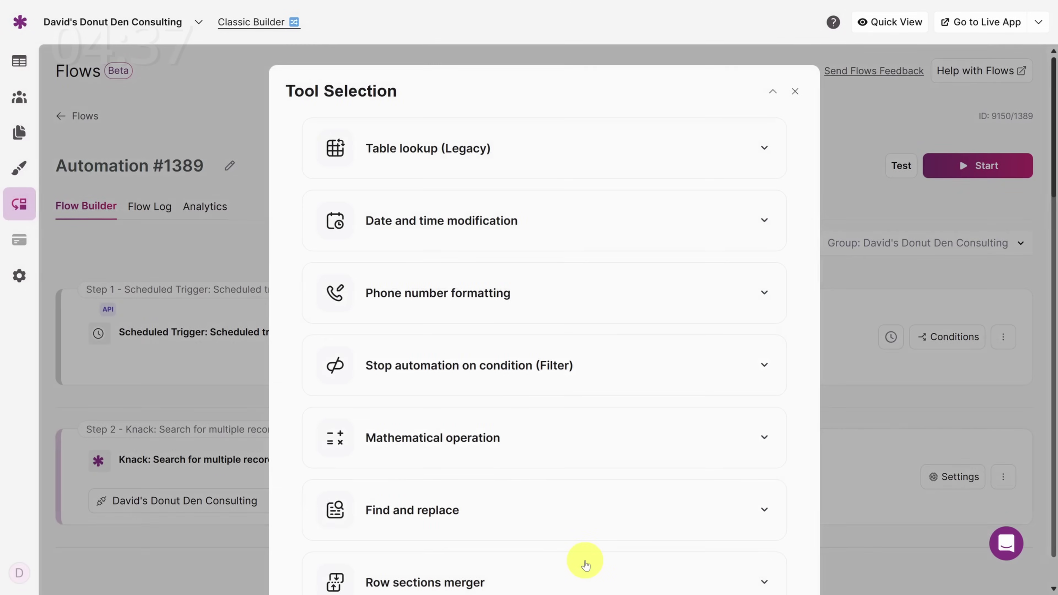
{"action": "scroll", "coordinate": [541, 349], "scroll_direction": "down", "scroll_amount": 7}
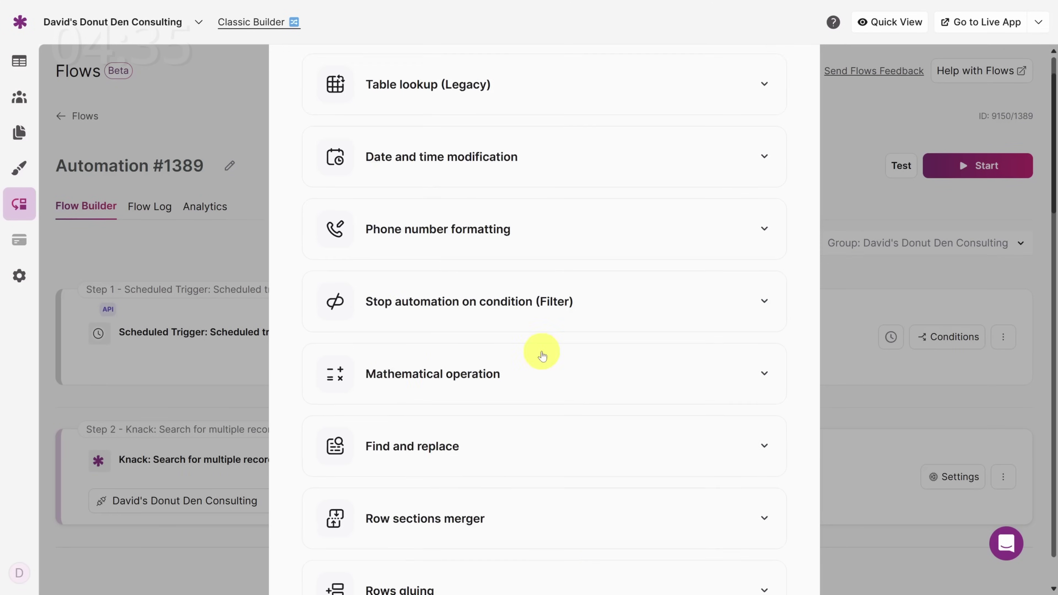
{"action": "scroll", "coordinate": [540, 346], "scroll_direction": "down", "scroll_amount": 13}
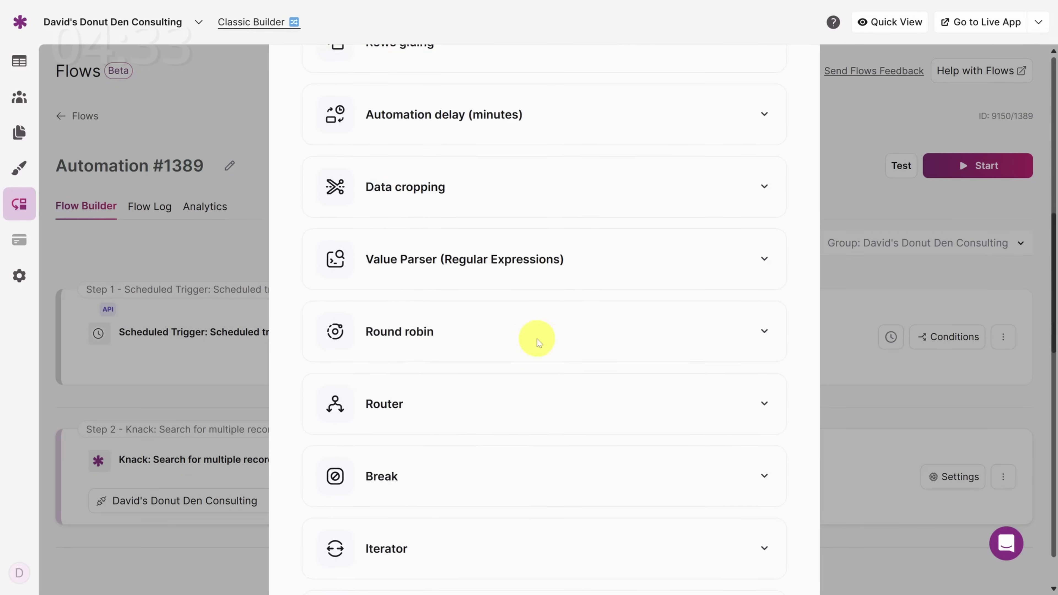
{"action": "scroll", "coordinate": [536, 339], "scroll_direction": "down", "scroll_amount": 1}
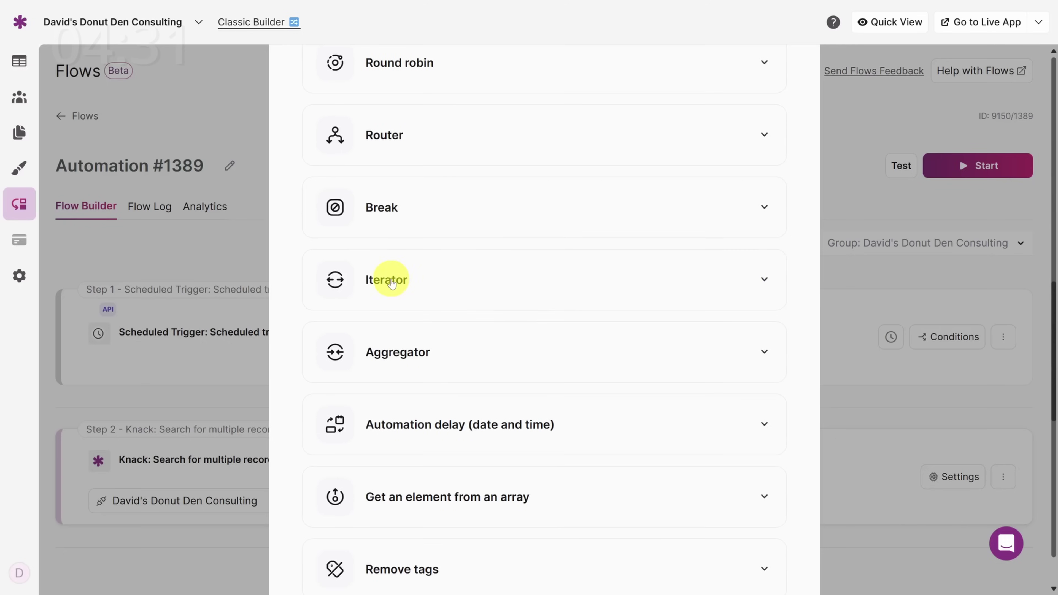
{"action": "left_click", "coordinate": [382, 287]}
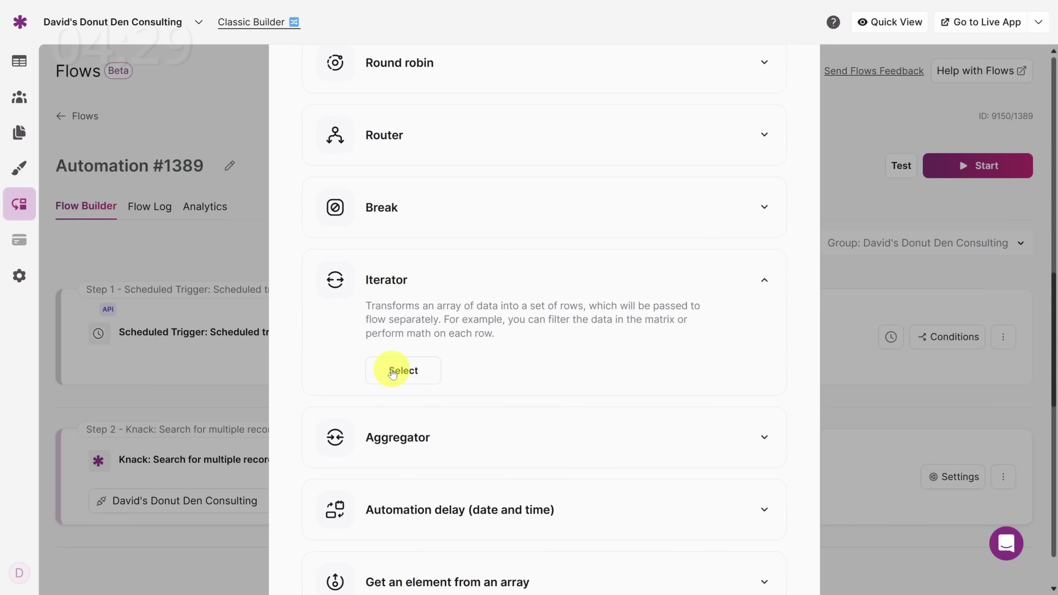
{"action": "left_click", "coordinate": [393, 367]}
{"action": "left_click", "coordinate": [771, 390]}
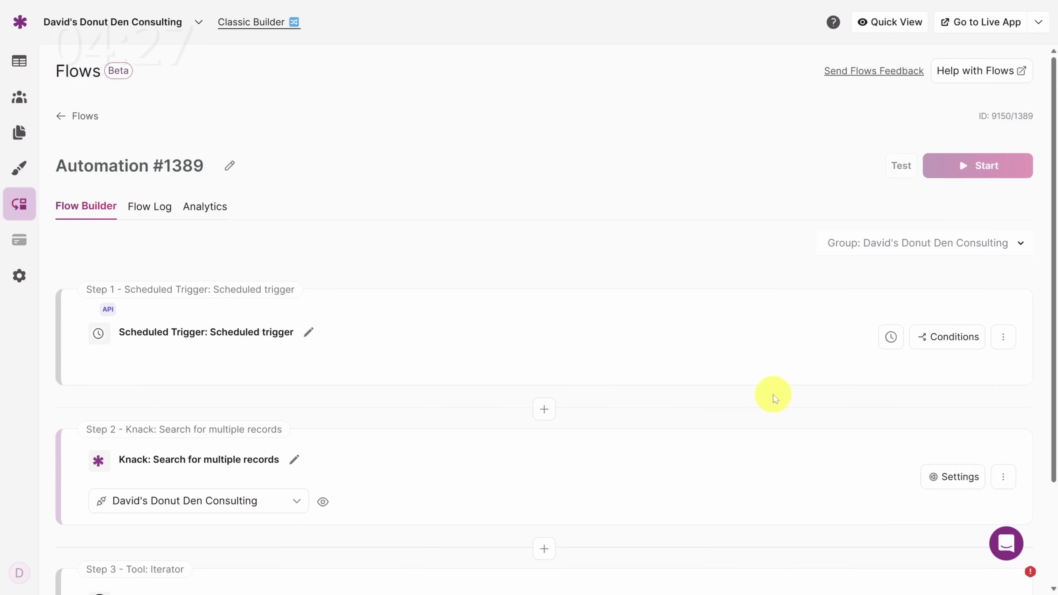
Step: Set the Iterator's Row to Search for multiple records - Records and save
{"action": "left_click", "coordinate": [942, 492]}
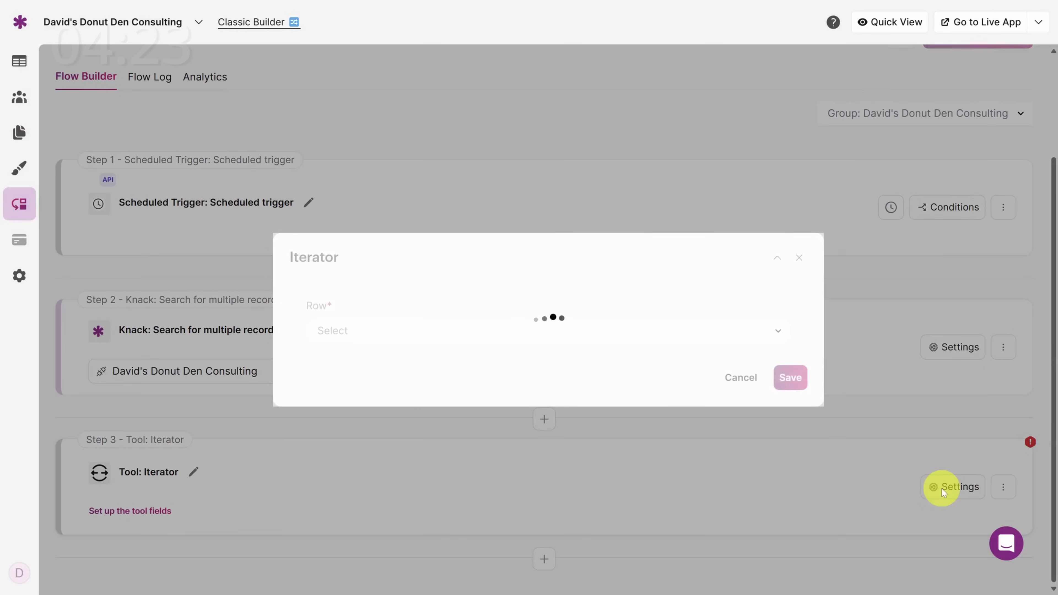
{"action": "left_click", "coordinate": [583, 332]}
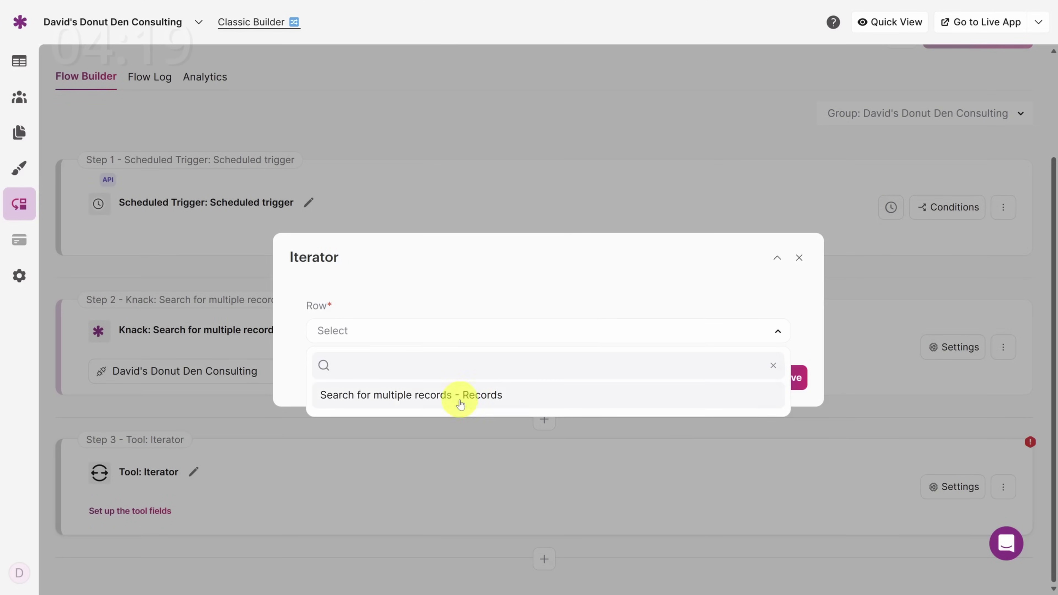
{"action": "left_click", "coordinate": [460, 396]}
{"action": "left_click", "coordinate": [791, 377]}
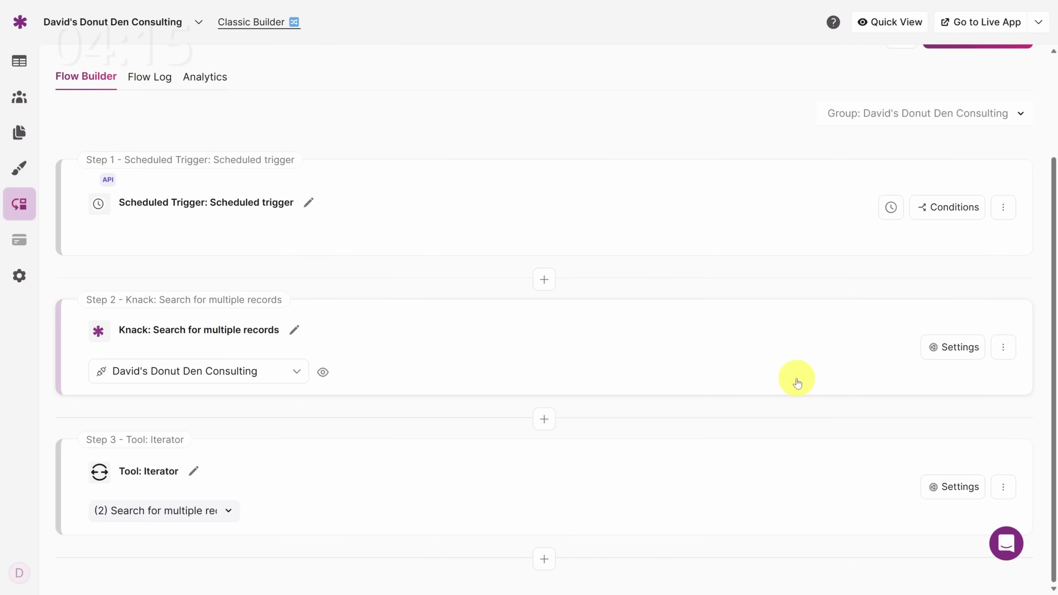
Step: Add a Knack Search for multiple records action on the consulting app's Time Trackings table
{"action": "left_click", "coordinate": [543, 563]}
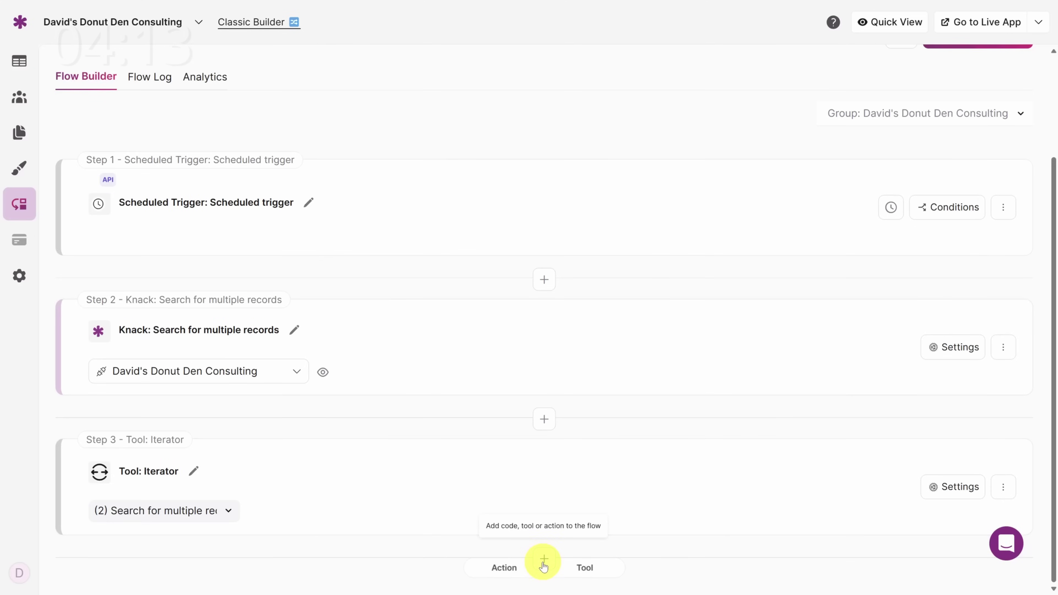
{"action": "left_click", "coordinate": [498, 571]}
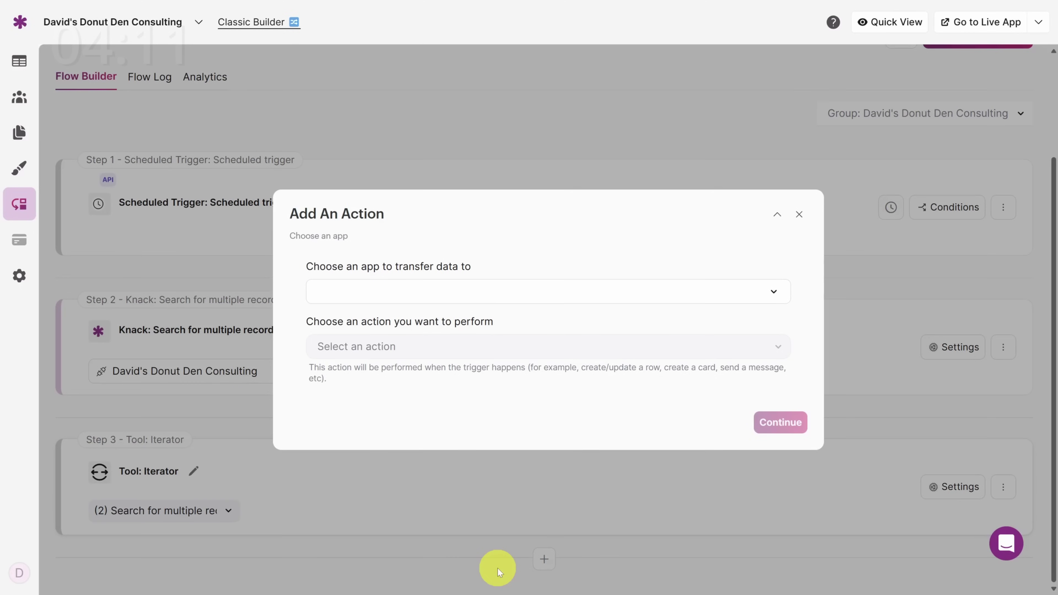
{"action": "left_click", "coordinate": [482, 291]}
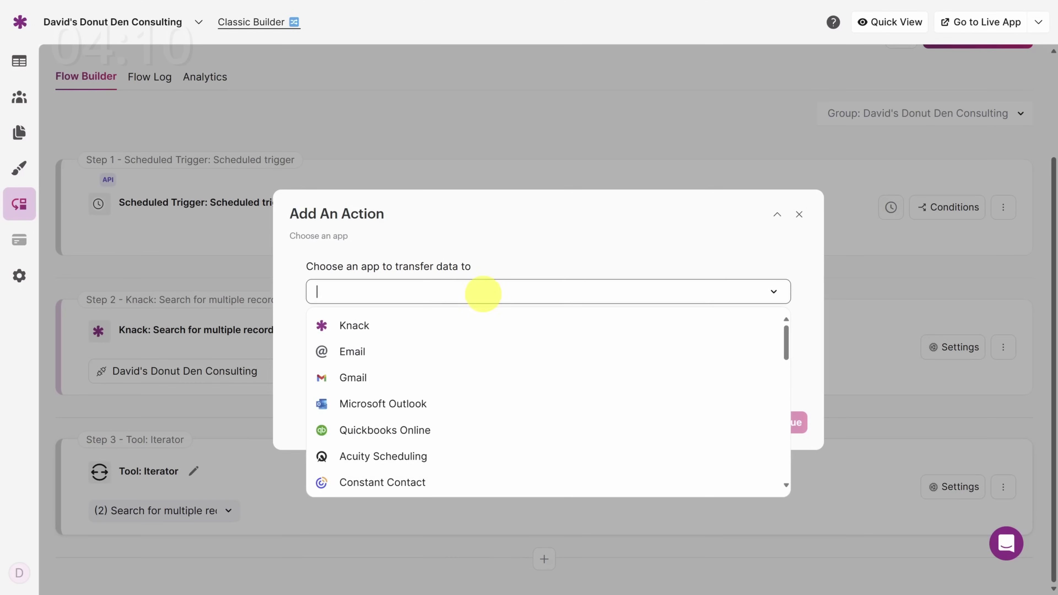
{"action": "left_click", "coordinate": [453, 325]}
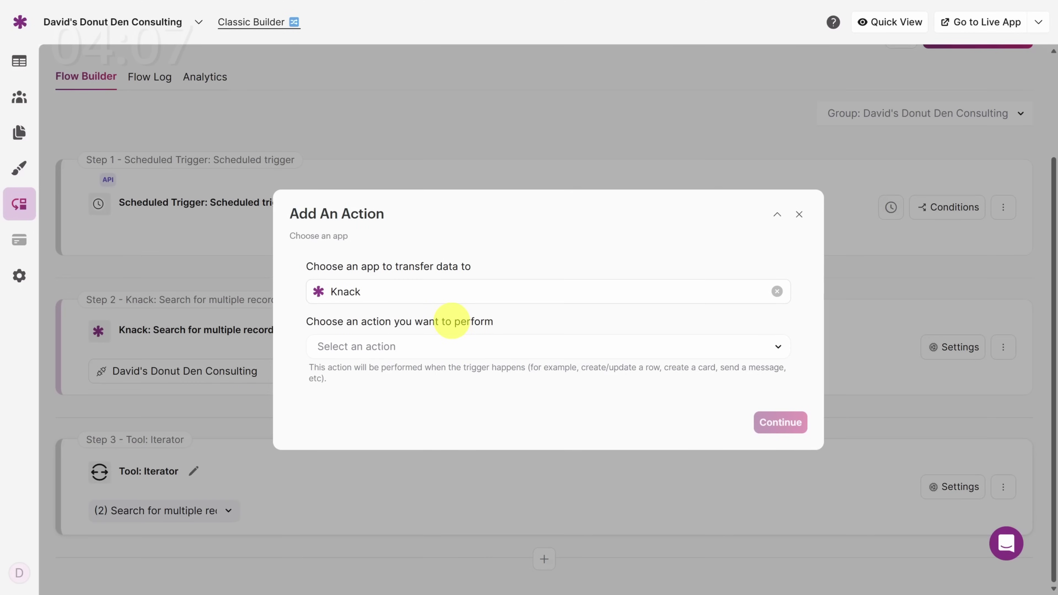
{"action": "left_click", "coordinate": [441, 347]}
{"action": "left_click", "coordinate": [431, 410]}
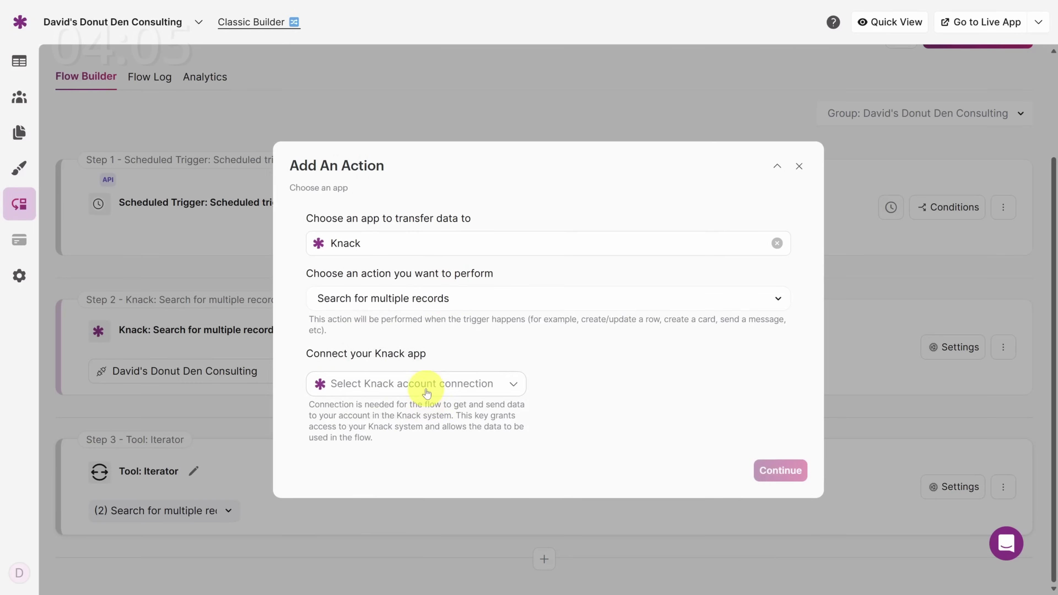
{"action": "left_click", "coordinate": [427, 393]}
{"action": "left_click", "coordinate": [418, 445]}
{"action": "left_click", "coordinate": [406, 475]}
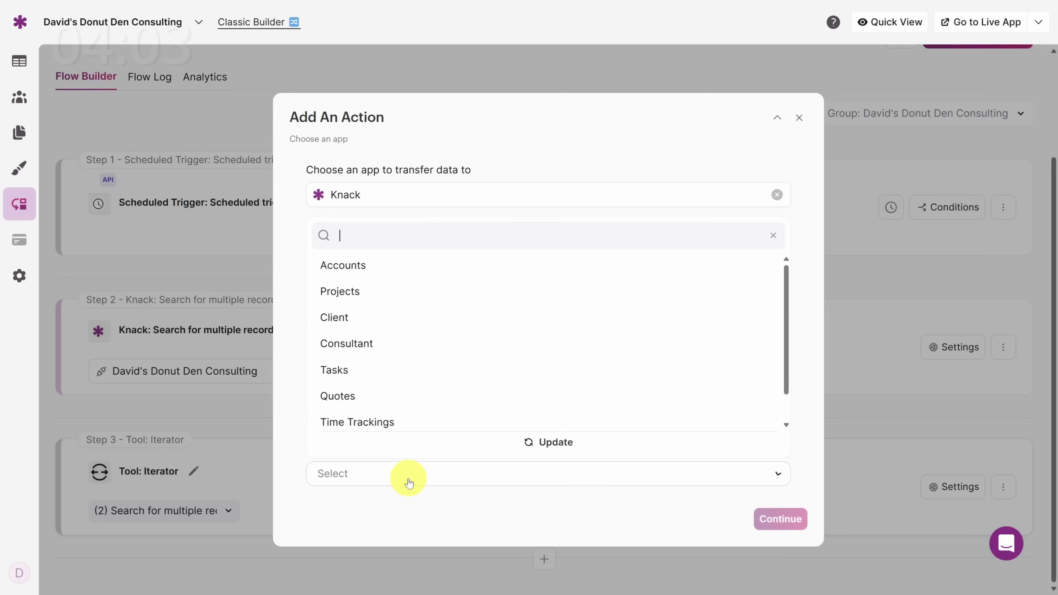
{"action": "left_click", "coordinate": [404, 422]}
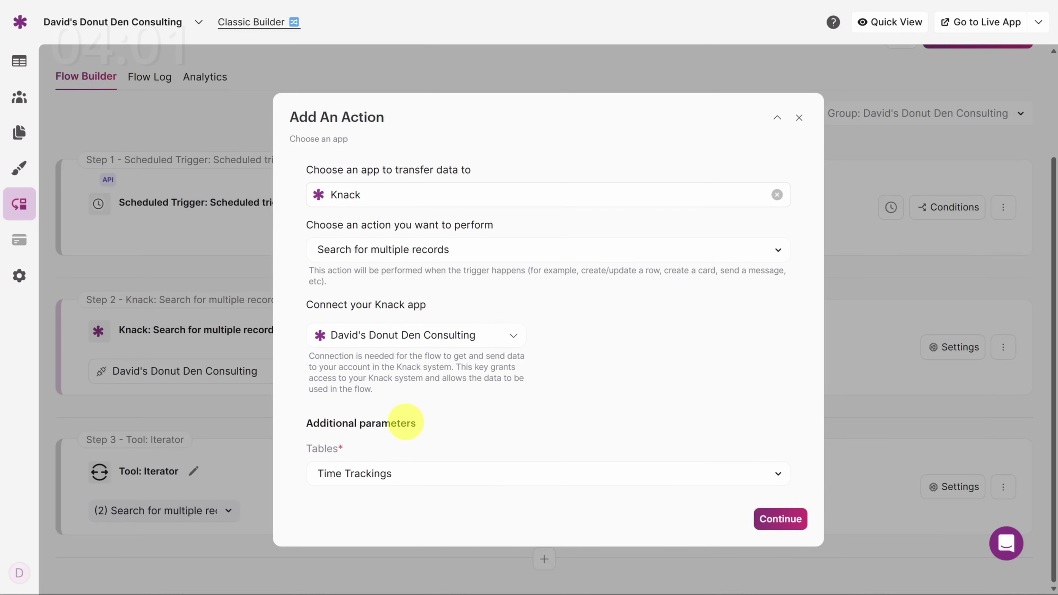
{"action": "left_click", "coordinate": [780, 520]}
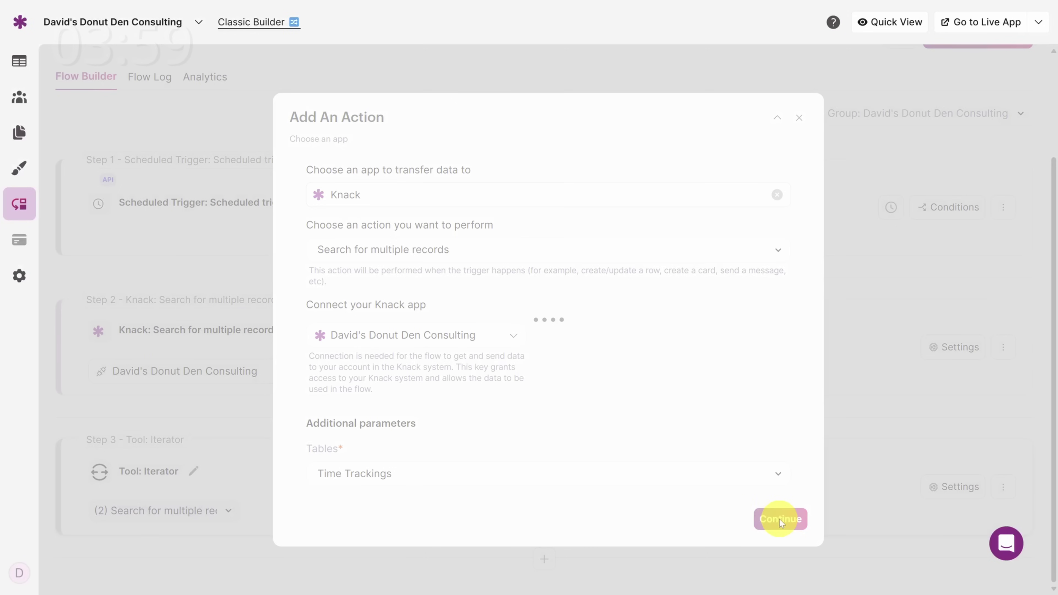
Step: Match Consultant - id to the iterator's Record ID and Date to the system's current date
{"action": "scroll", "coordinate": [594, 446], "scroll_direction": "down", "scroll_amount": 5}
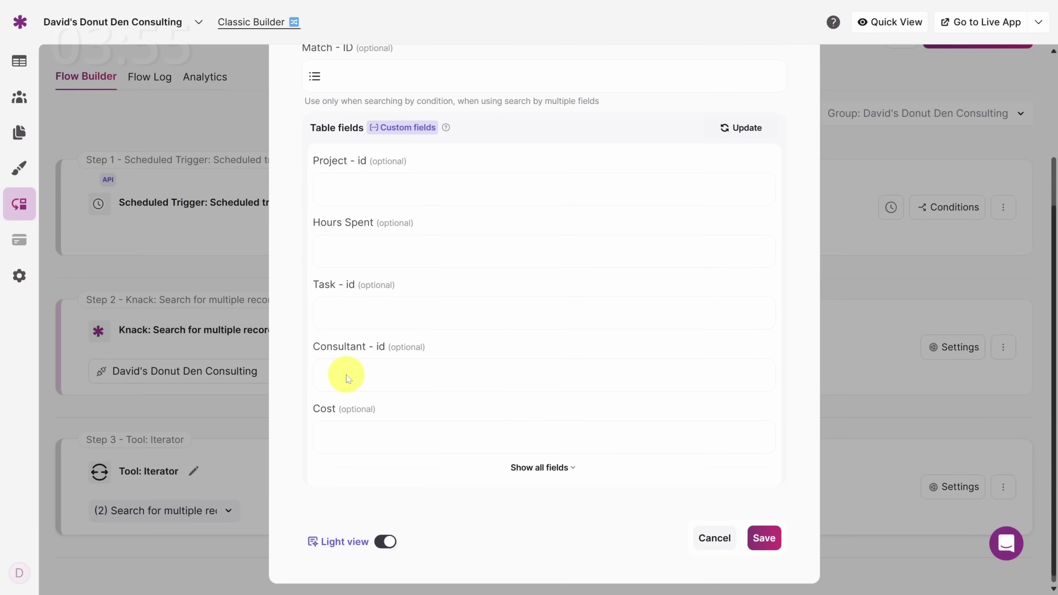
{"action": "left_click", "coordinate": [346, 375]}
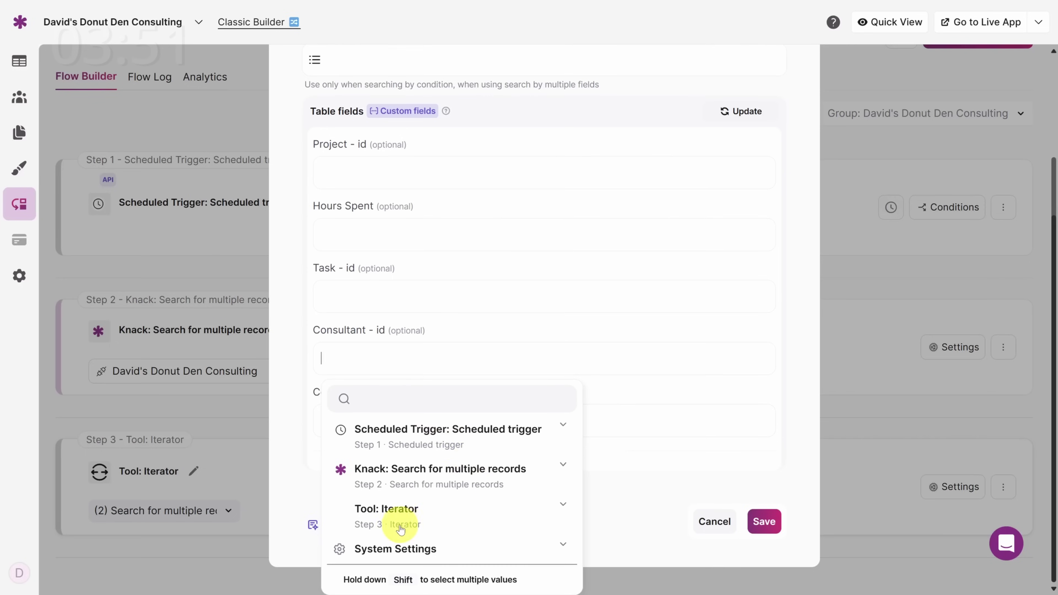
{"action": "left_click", "coordinate": [403, 519]}
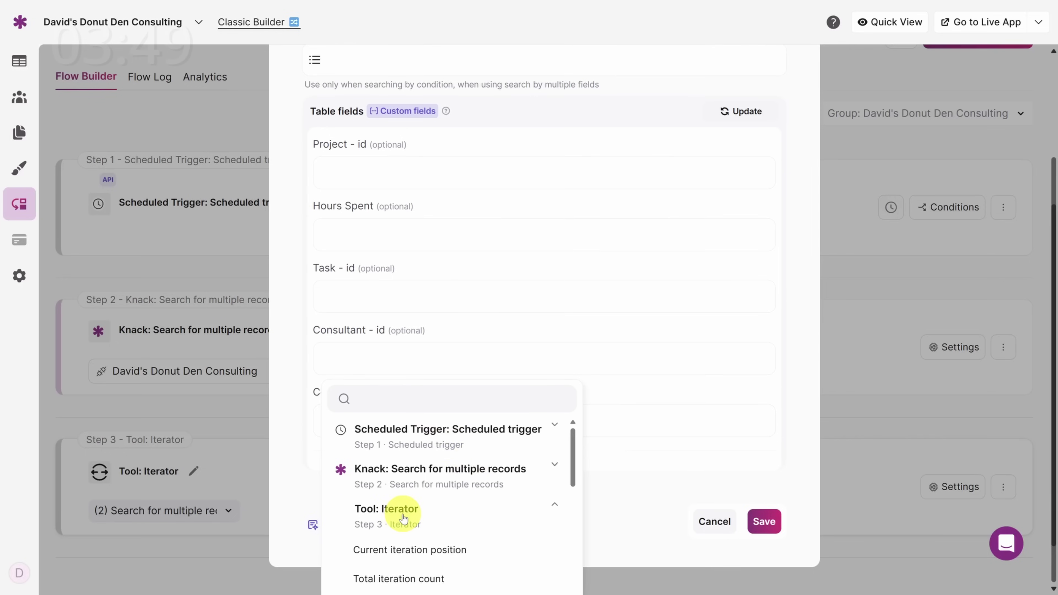
{"action": "scroll", "coordinate": [403, 518], "scroll_direction": "down", "scroll_amount": 3}
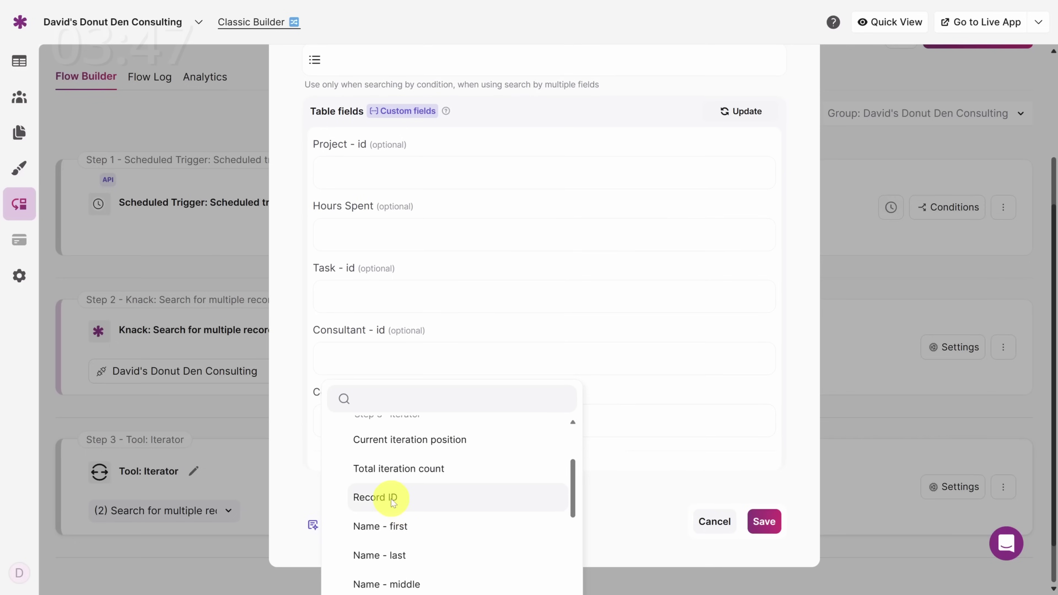
{"action": "left_click", "coordinate": [391, 499]}
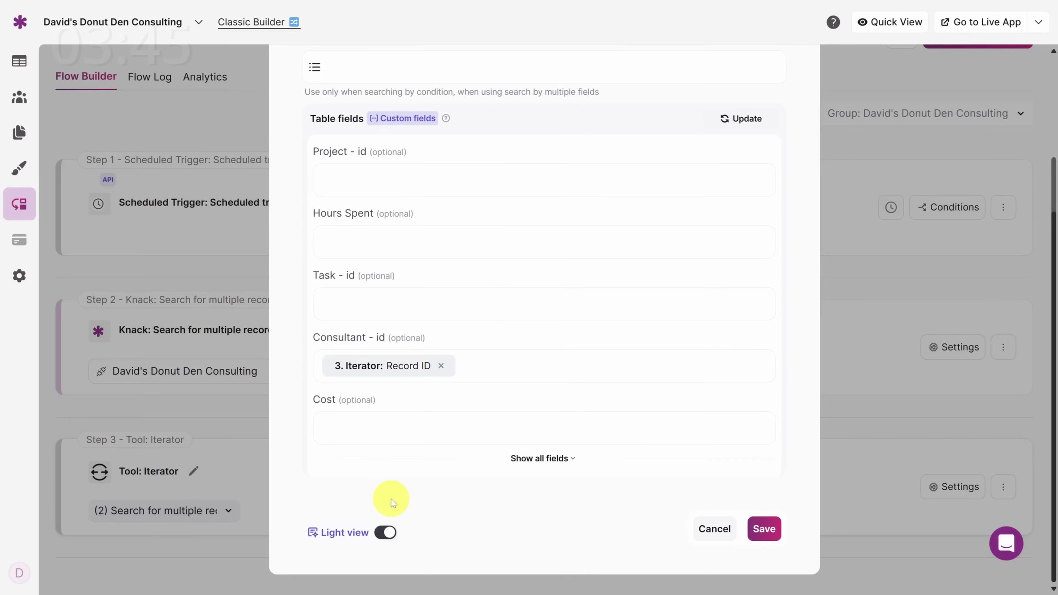
{"action": "left_click", "coordinate": [562, 460]}
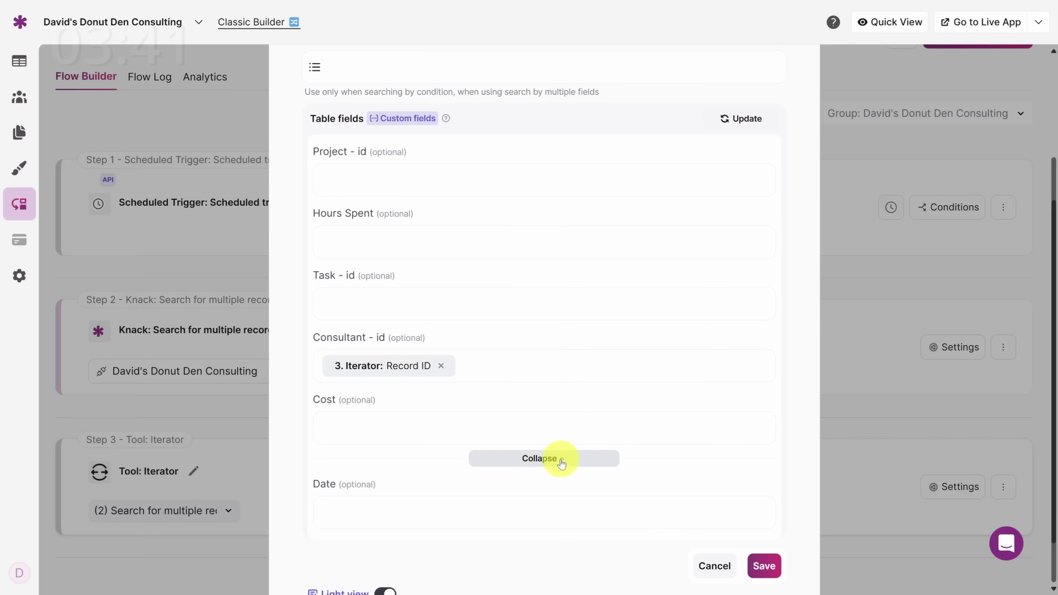
{"action": "left_click", "coordinate": [427, 514]}
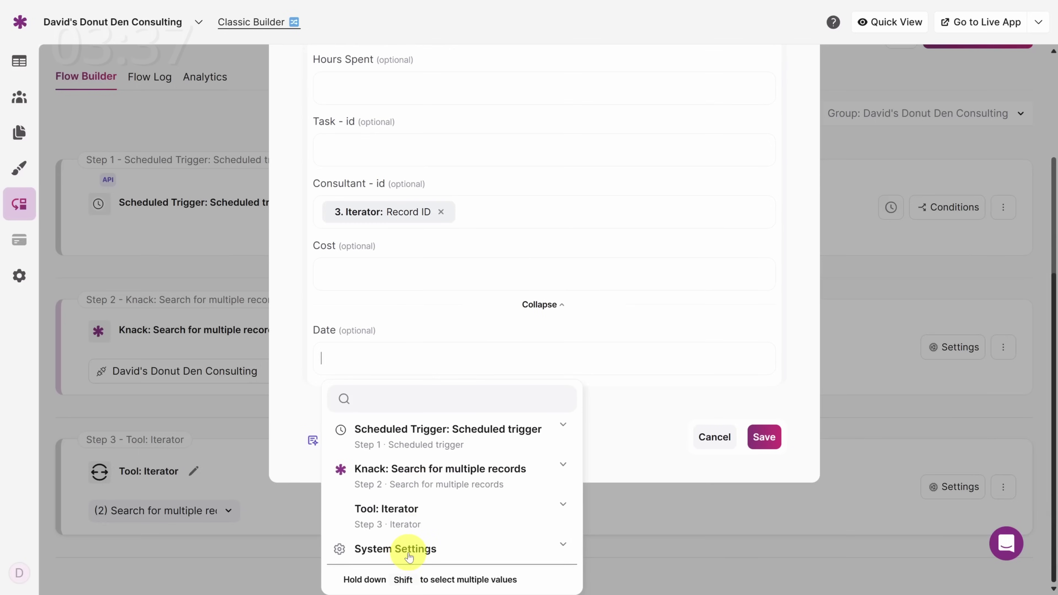
{"action": "left_click", "coordinate": [409, 554]}
{"action": "scroll", "coordinate": [408, 553], "scroll_direction": "down", "scroll_amount": 3}
{"action": "left_click", "coordinate": [382, 496]}
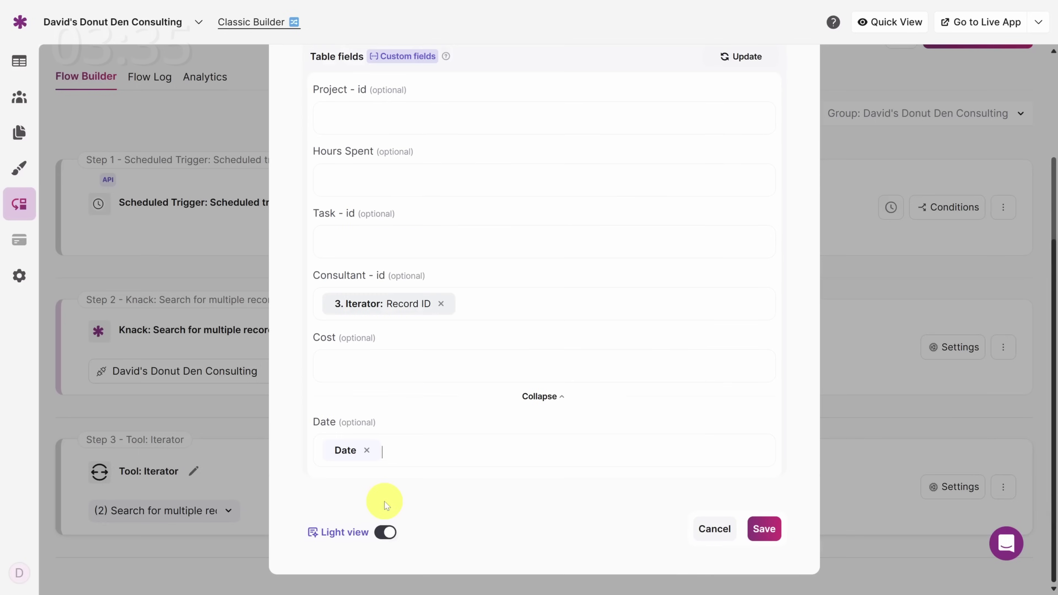
Step: Set the search operator to Is with AND matching, check the Date value, and save the search
{"action": "scroll", "coordinate": [384, 502], "scroll_direction": "up", "scroll_amount": 7}
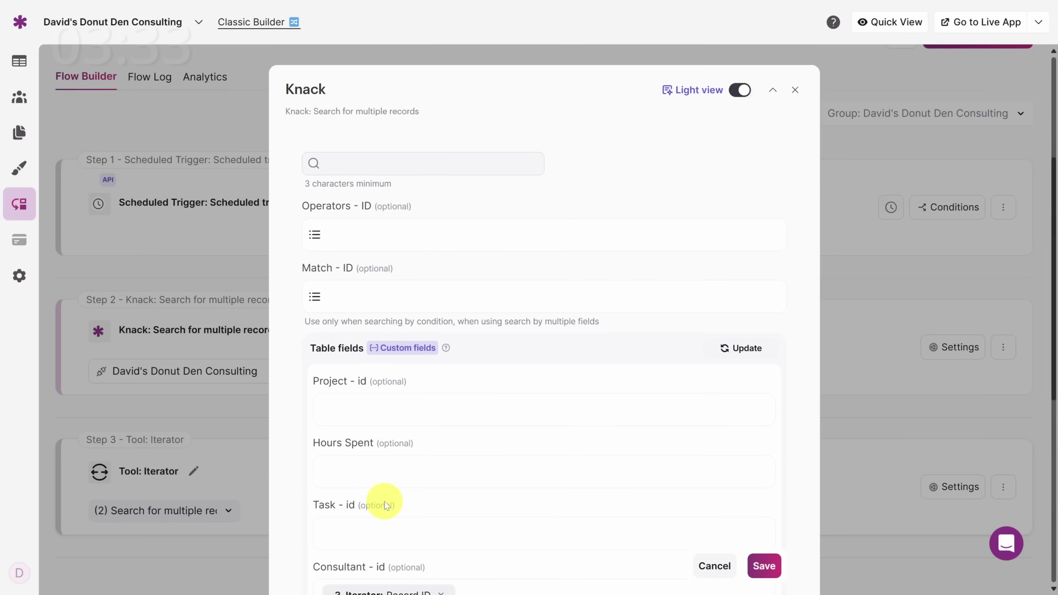
{"action": "left_click", "coordinate": [382, 235]}
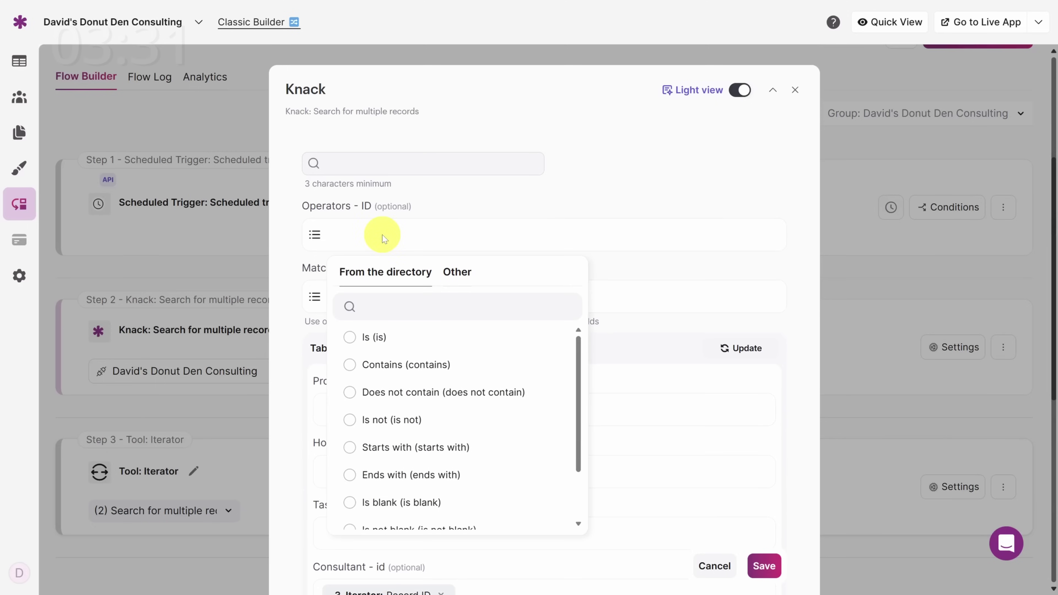
{"action": "left_click", "coordinate": [352, 337]}
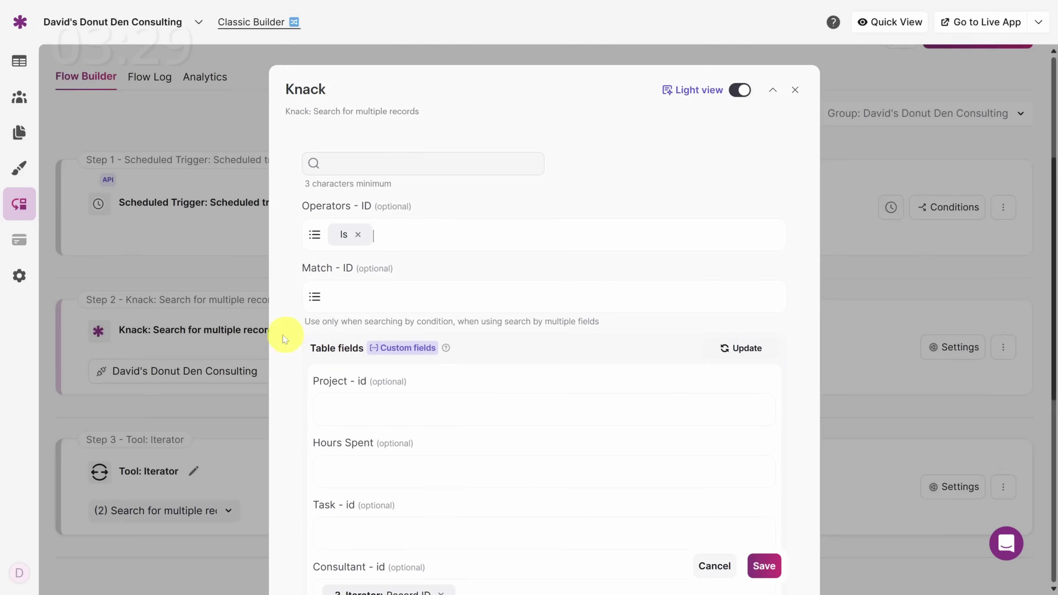
{"action": "left_click", "coordinate": [362, 304]}
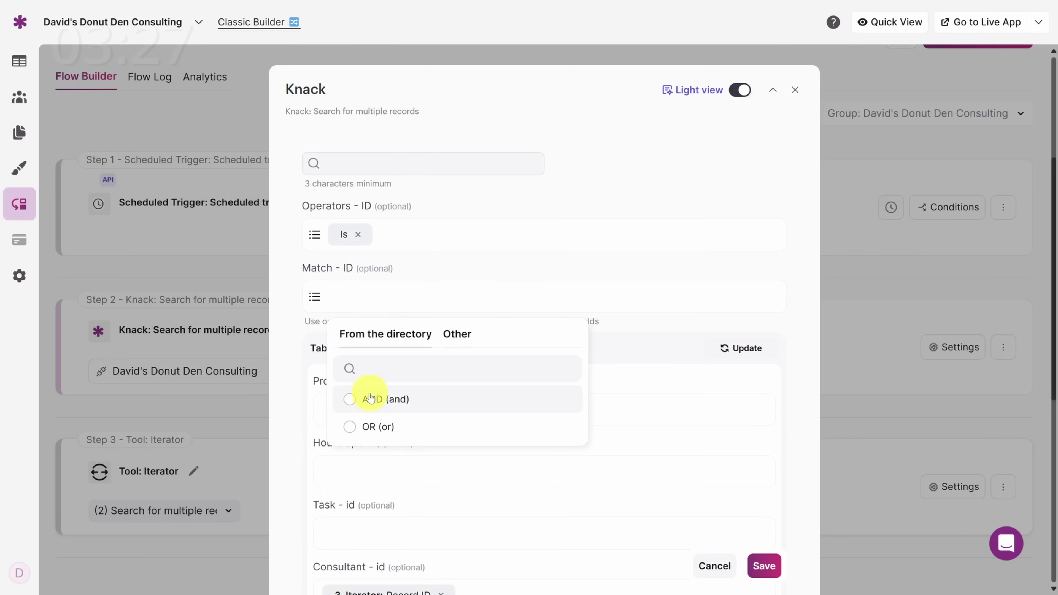
{"action": "left_click", "coordinate": [352, 402]}
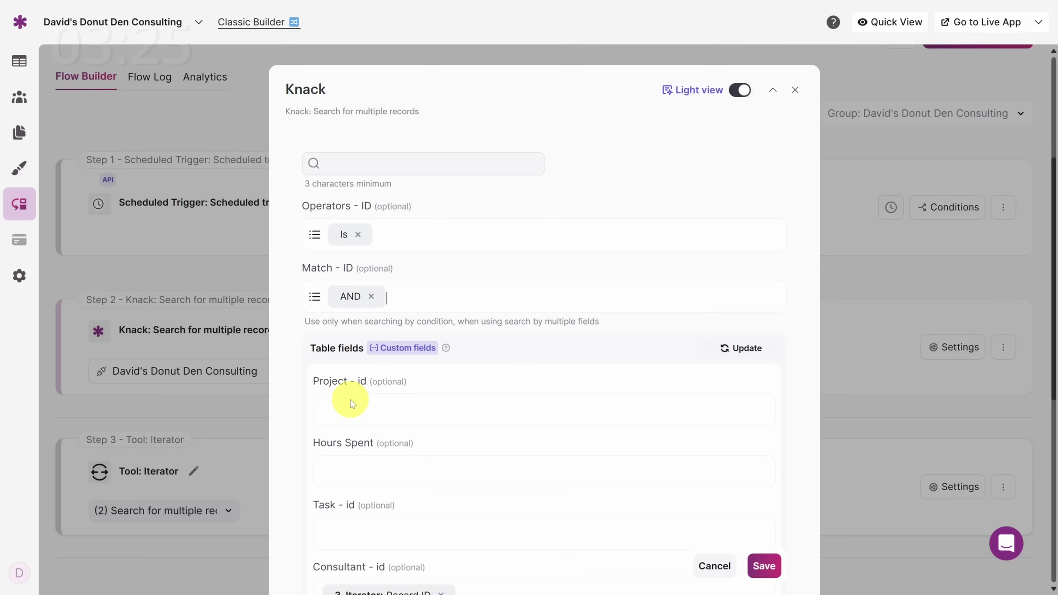
{"action": "scroll", "coordinate": [356, 412], "scroll_direction": "down", "scroll_amount": 1}
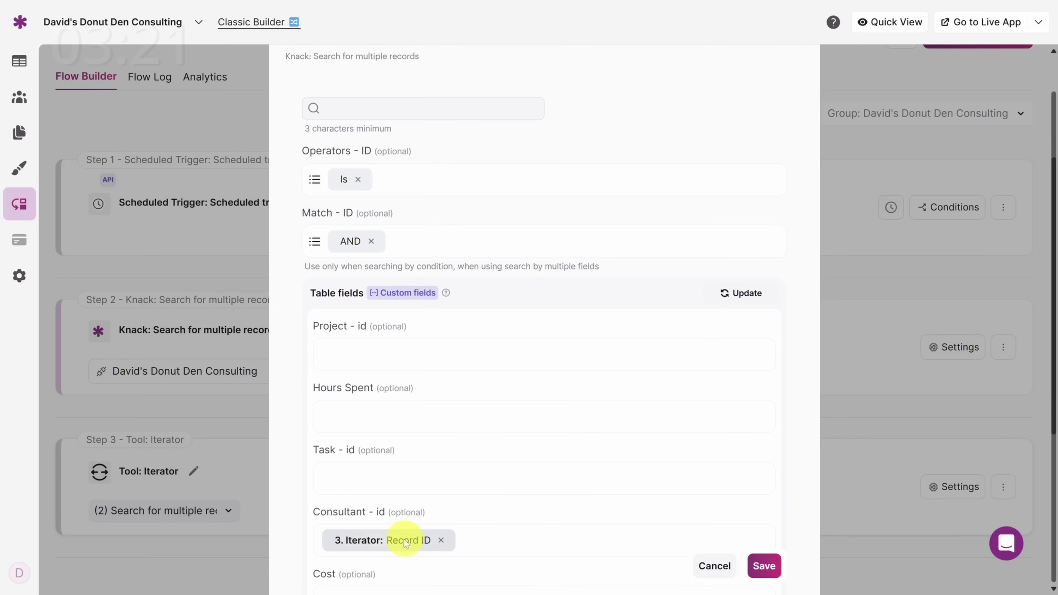
{"action": "scroll", "coordinate": [367, 463], "scroll_direction": "down", "scroll_amount": 3}
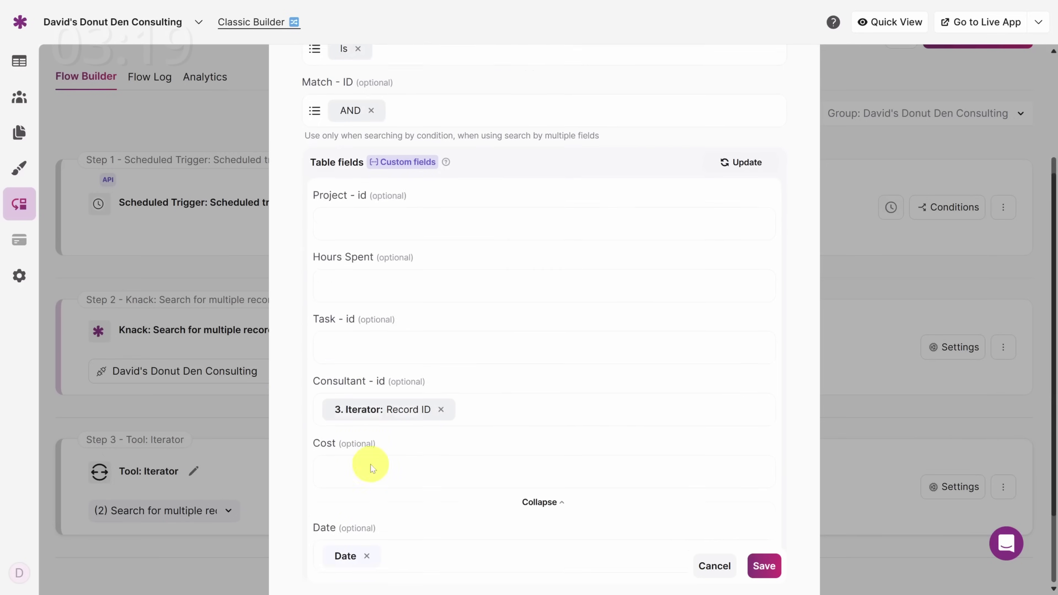
{"action": "left_click", "coordinate": [353, 523]}
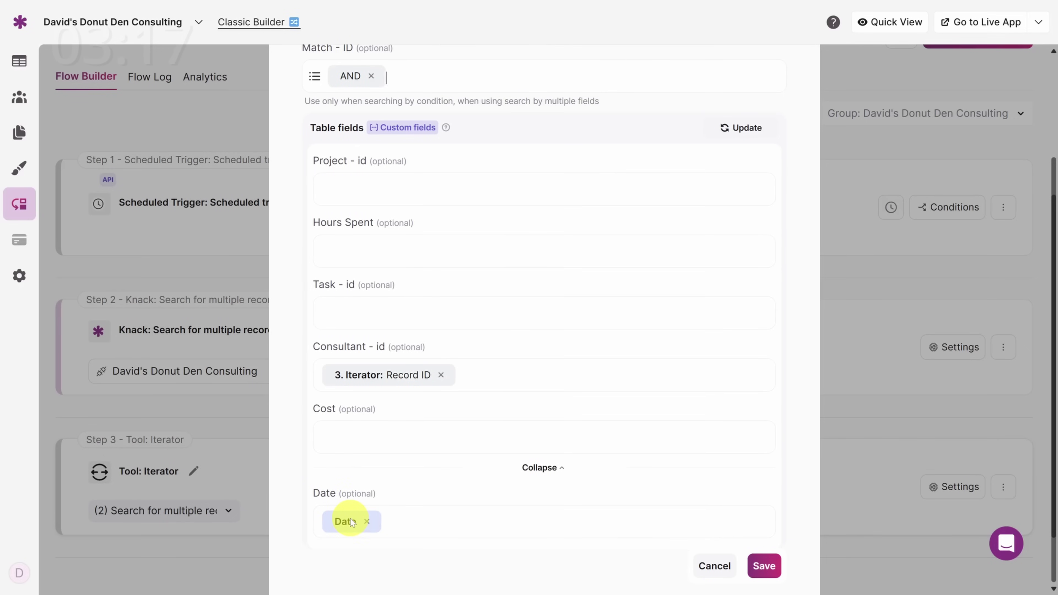
{"action": "left_click", "coordinate": [758, 566]}
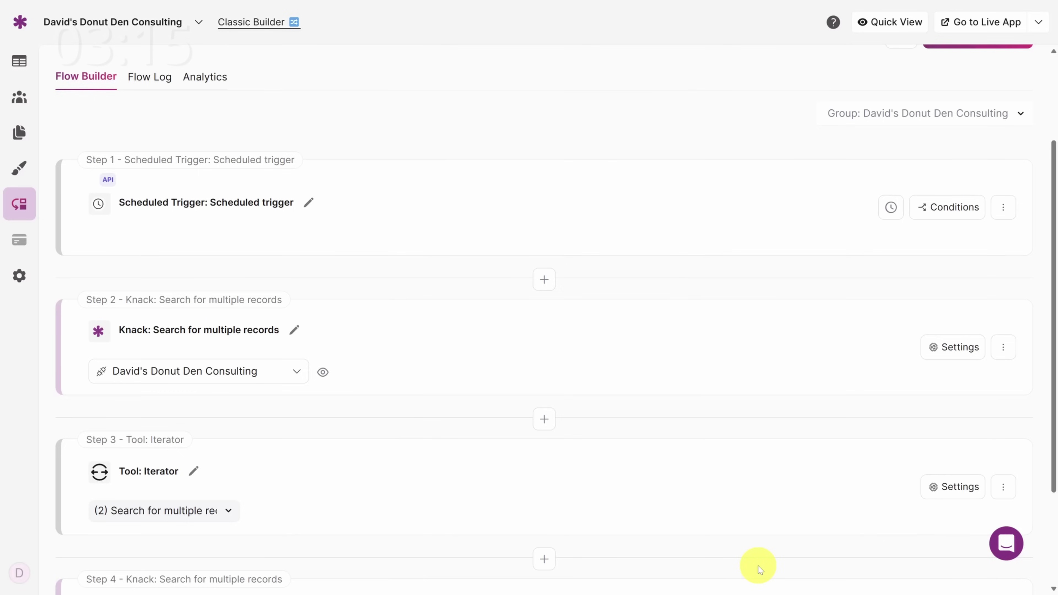
Step: Add a Router tool as step 5 after the record search
{"action": "scroll", "coordinate": [640, 380], "scroll_direction": "down", "scroll_amount": 3}
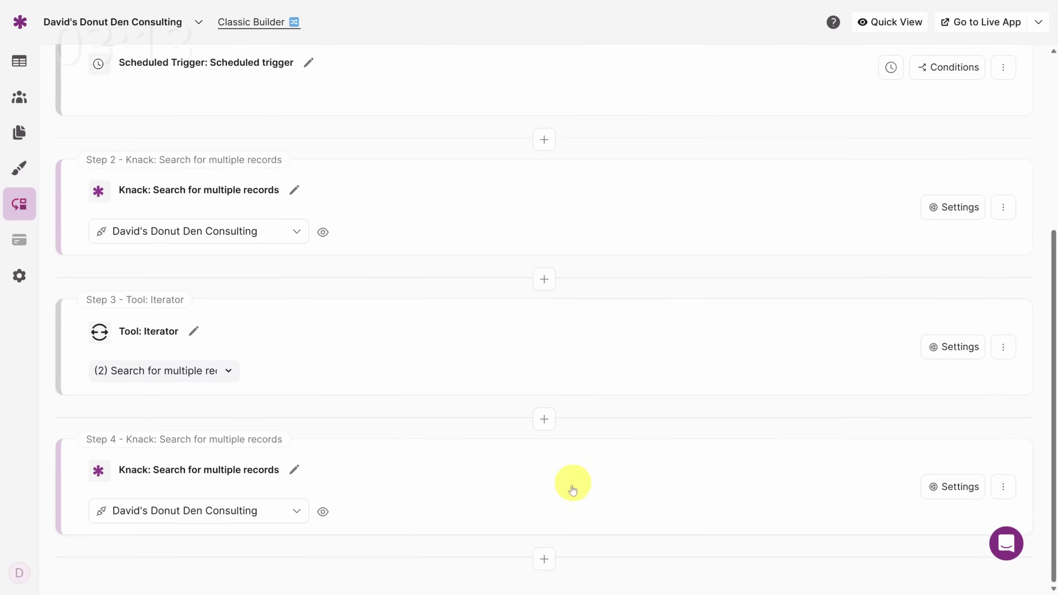
{"action": "left_click", "coordinate": [549, 566]}
{"action": "left_click", "coordinate": [581, 567]}
{"action": "scroll", "coordinate": [479, 462], "scroll_direction": "down", "scroll_amount": 4}
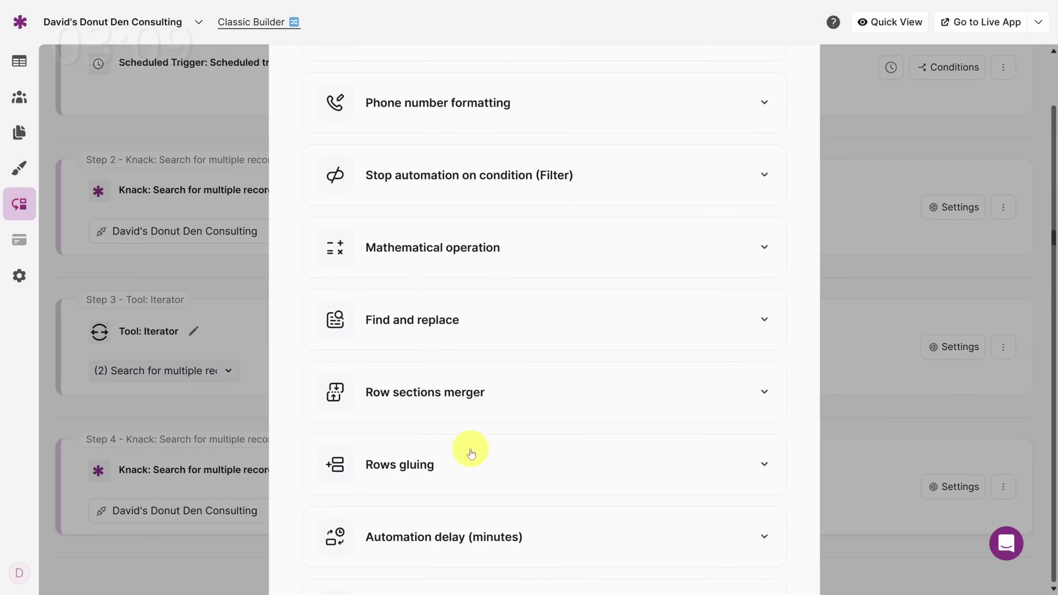
{"action": "scroll", "coordinate": [470, 454], "scroll_direction": "down", "scroll_amount": 10}
{"action": "left_click", "coordinate": [393, 409]}
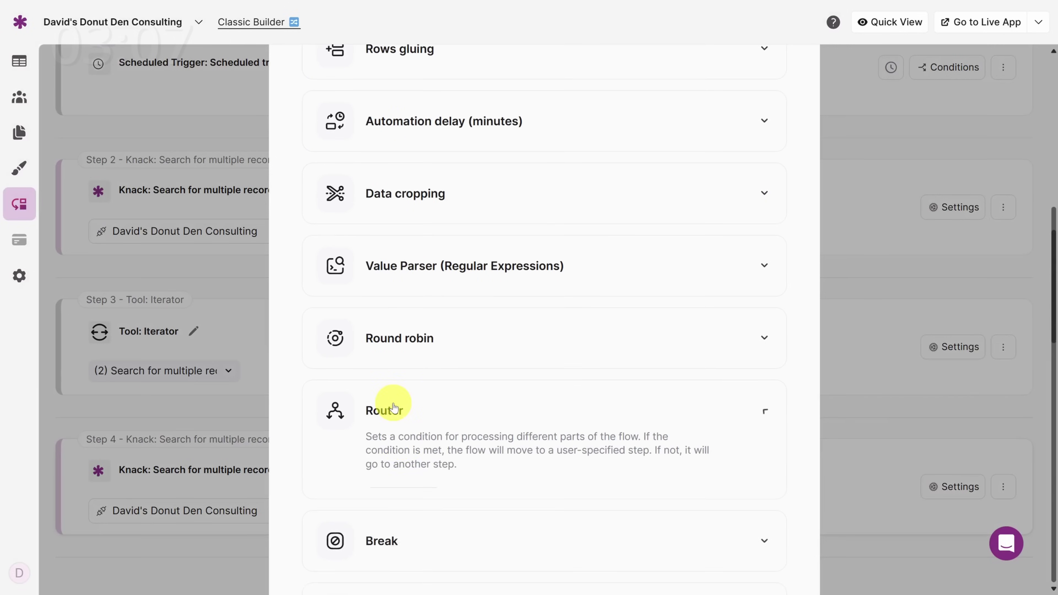
{"action": "left_click", "coordinate": [411, 501]}
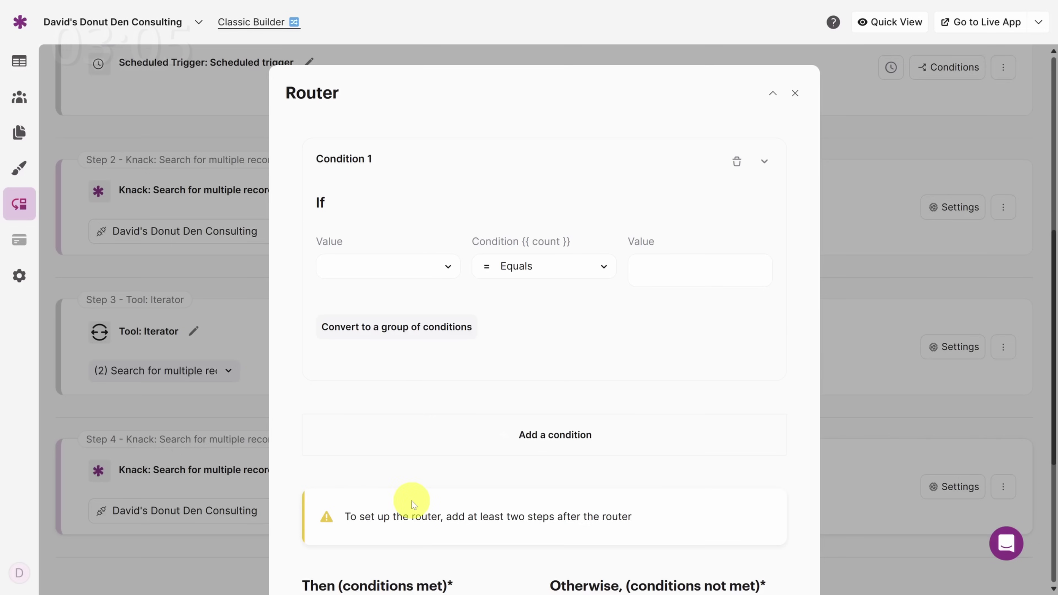
Step: Set the router condition to (3) Records - Amount equals 0 and save it
{"action": "left_click", "coordinate": [389, 267]}
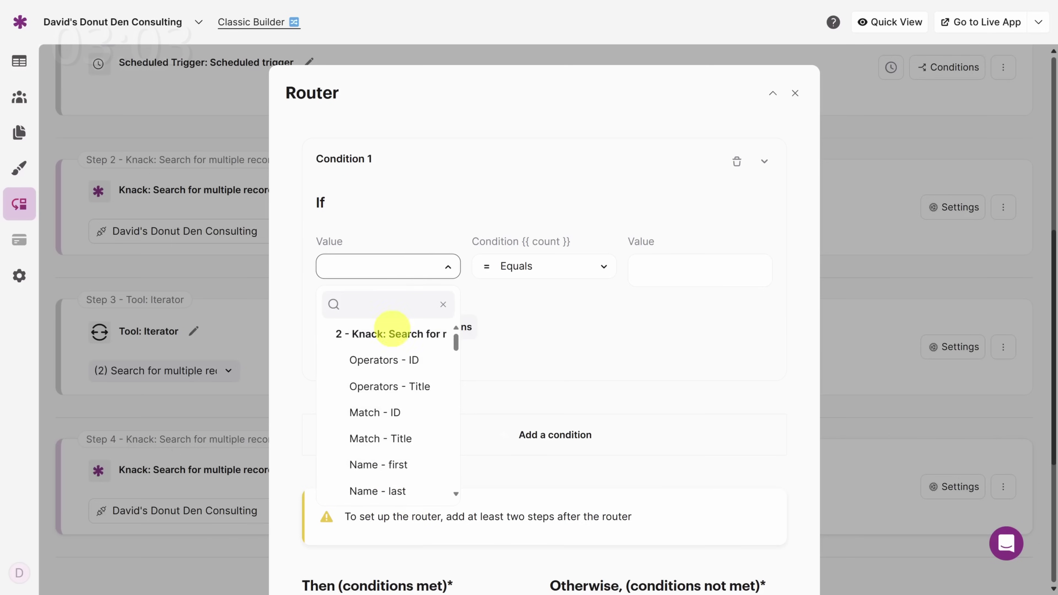
{"action": "scroll", "coordinate": [417, 369], "scroll_direction": "down", "scroll_amount": 10}
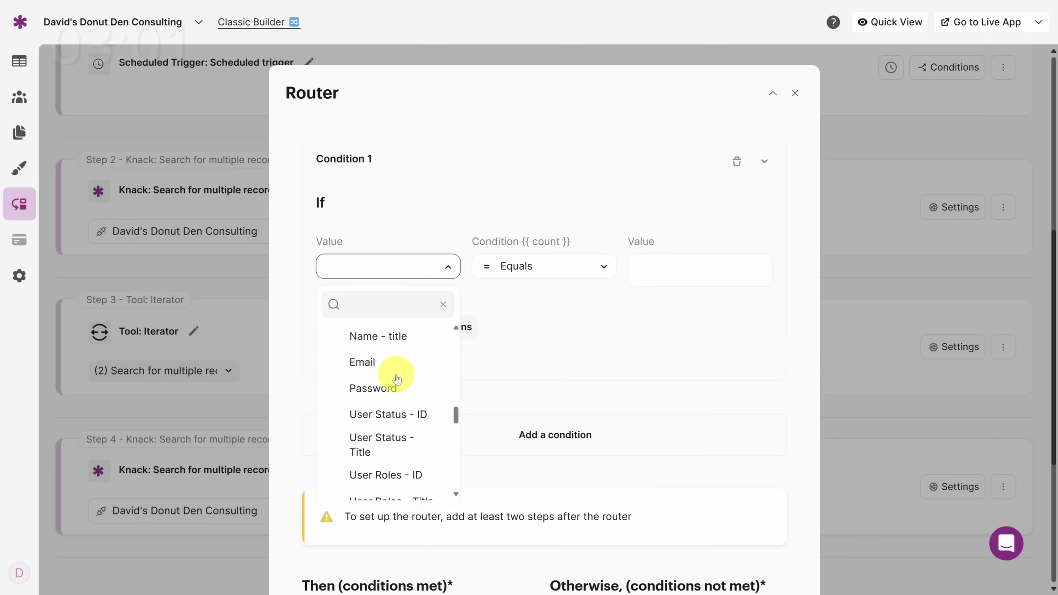
{"action": "scroll", "coordinate": [396, 375], "scroll_direction": "down", "scroll_amount": 10}
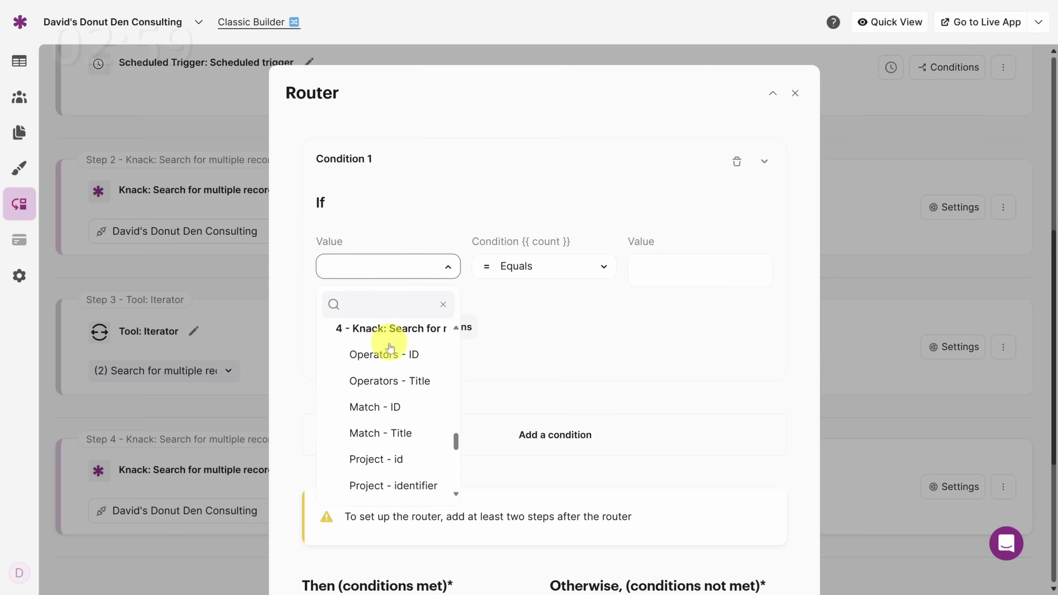
{"action": "scroll", "coordinate": [390, 348], "scroll_direction": "down", "scroll_amount": 10}
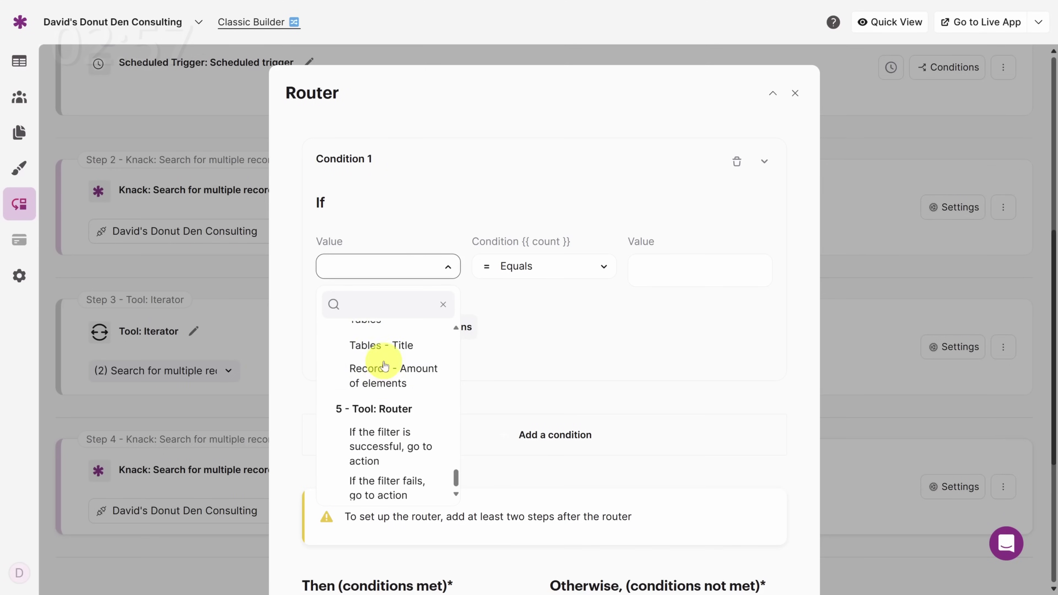
{"action": "left_click", "coordinate": [383, 381]}
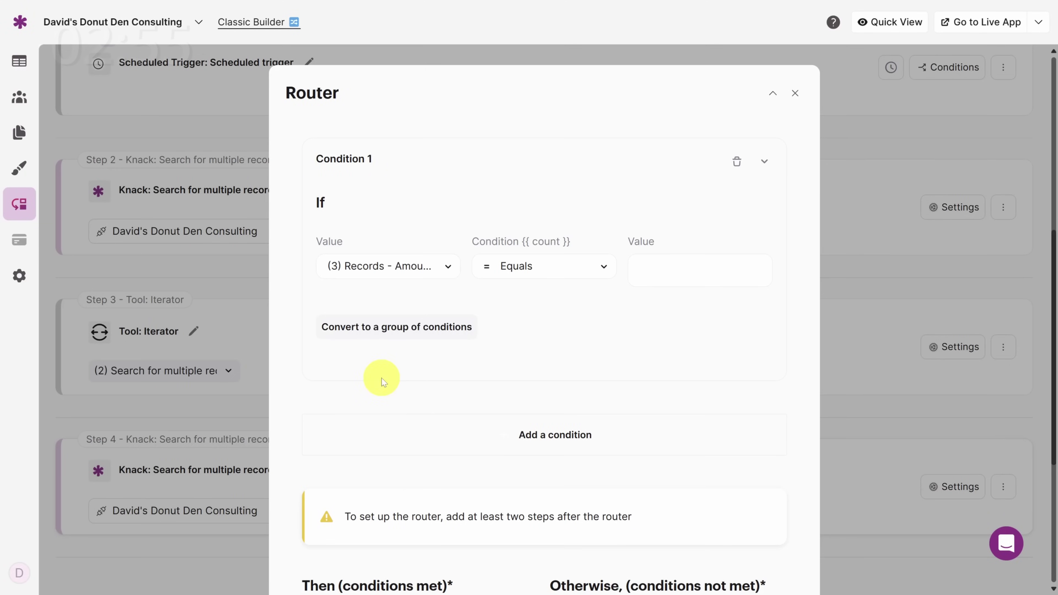
{"action": "left_click", "coordinate": [667, 271]}
{"action": "type", "text": "0"}
{"action": "left_click", "coordinate": [523, 362]}
{"action": "scroll", "coordinate": [523, 362], "scroll_direction": "down", "scroll_amount": 4}
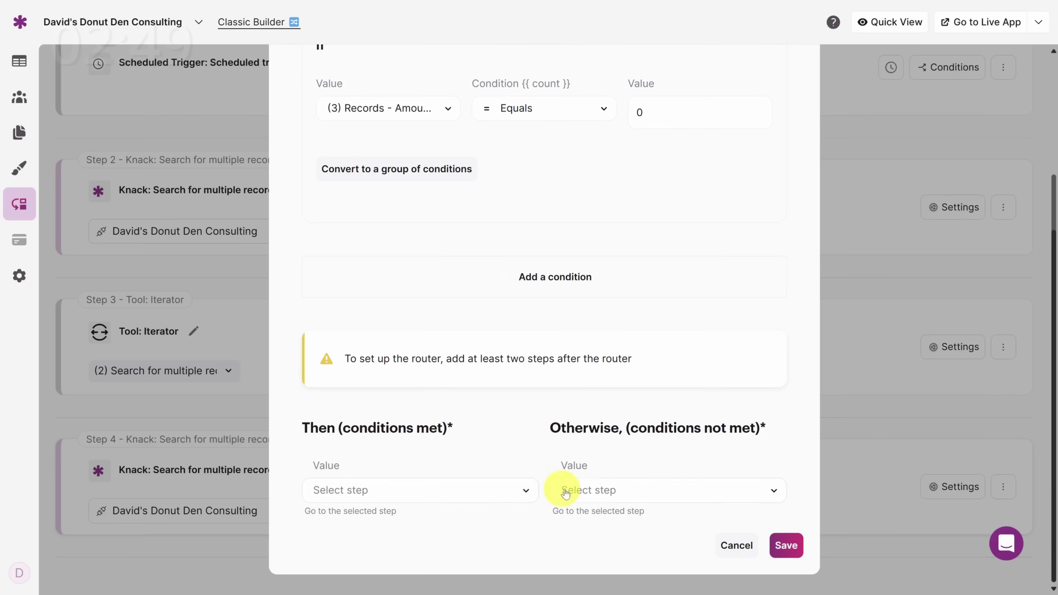
{"action": "left_click", "coordinate": [787, 549]}
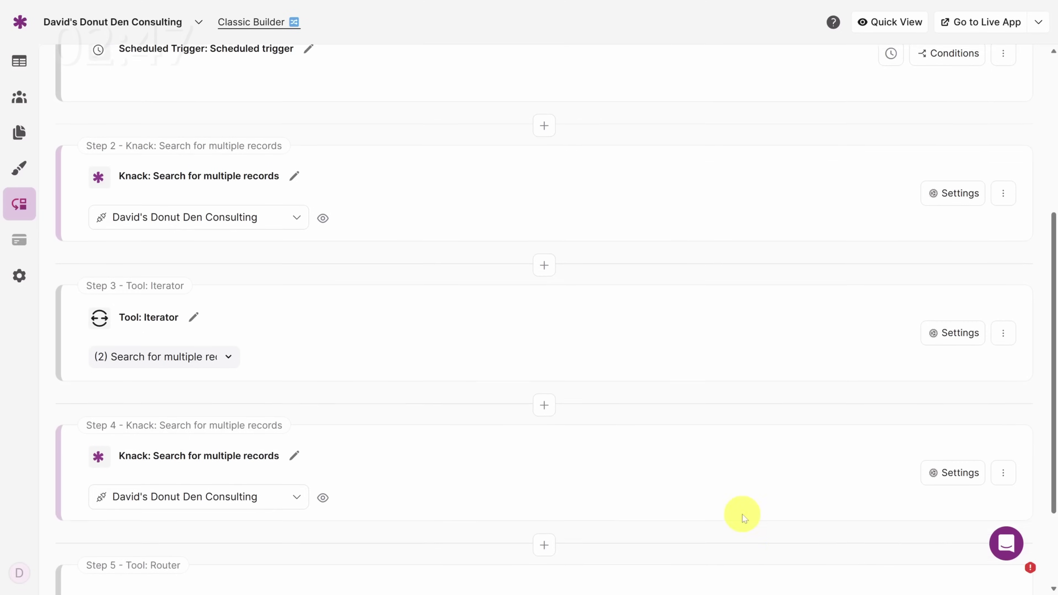
{"action": "scroll", "coordinate": [584, 449], "scroll_direction": "down", "scroll_amount": 3}
{"action": "left_click", "coordinate": [541, 563]}
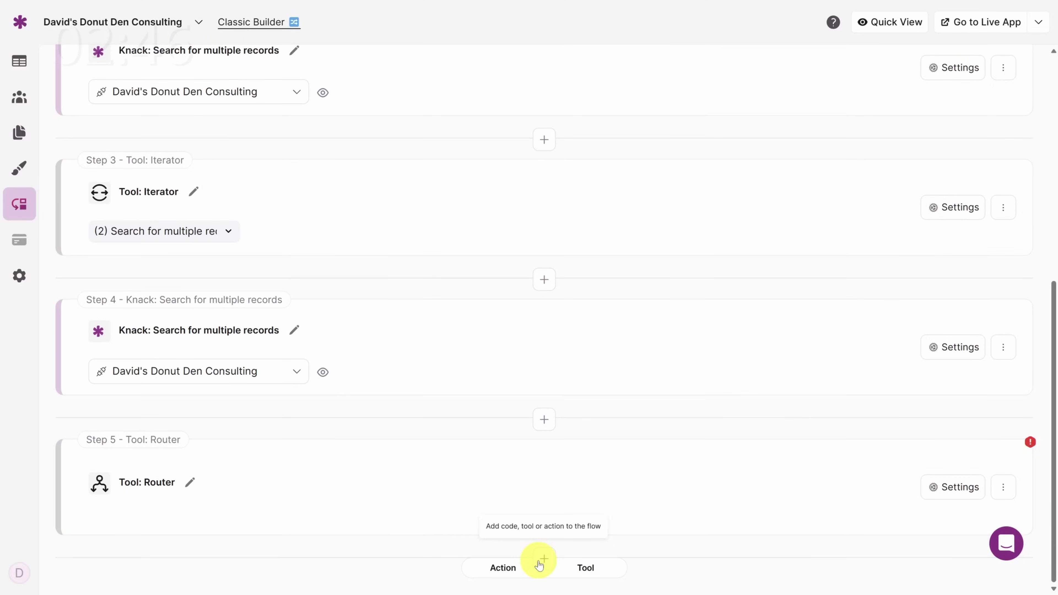
Step: Add a Gmail 'Send an email' action step after the router
{"action": "left_click", "coordinate": [498, 568]}
{"action": "left_click", "coordinate": [485, 292]}
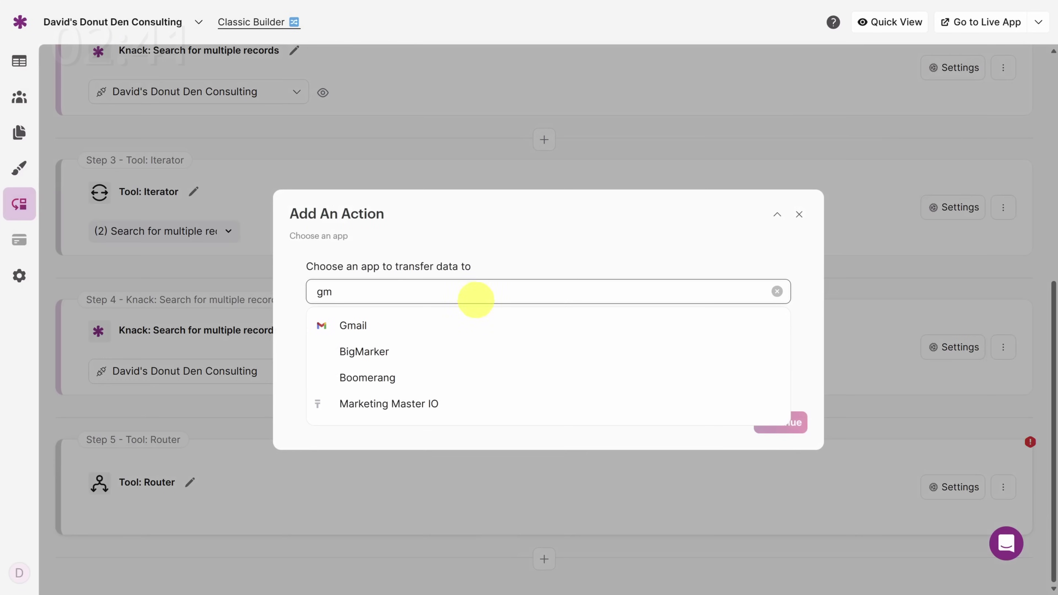
{"action": "left_click", "coordinate": [469, 324]}
{"action": "left_click", "coordinate": [465, 346]}
{"action": "left_click", "coordinate": [461, 412]}
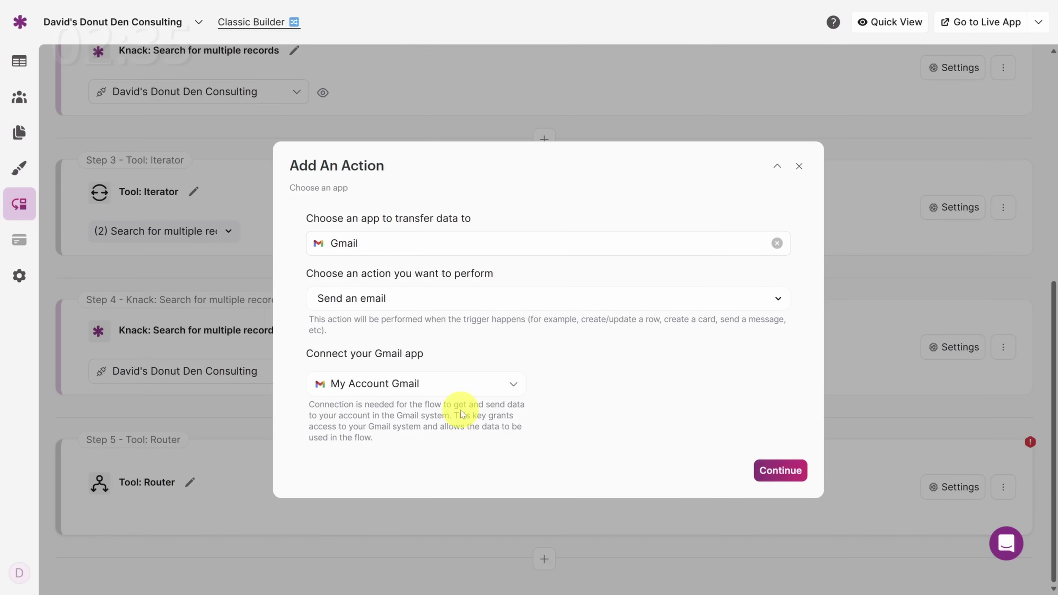
{"action": "left_click", "coordinate": [774, 471]}
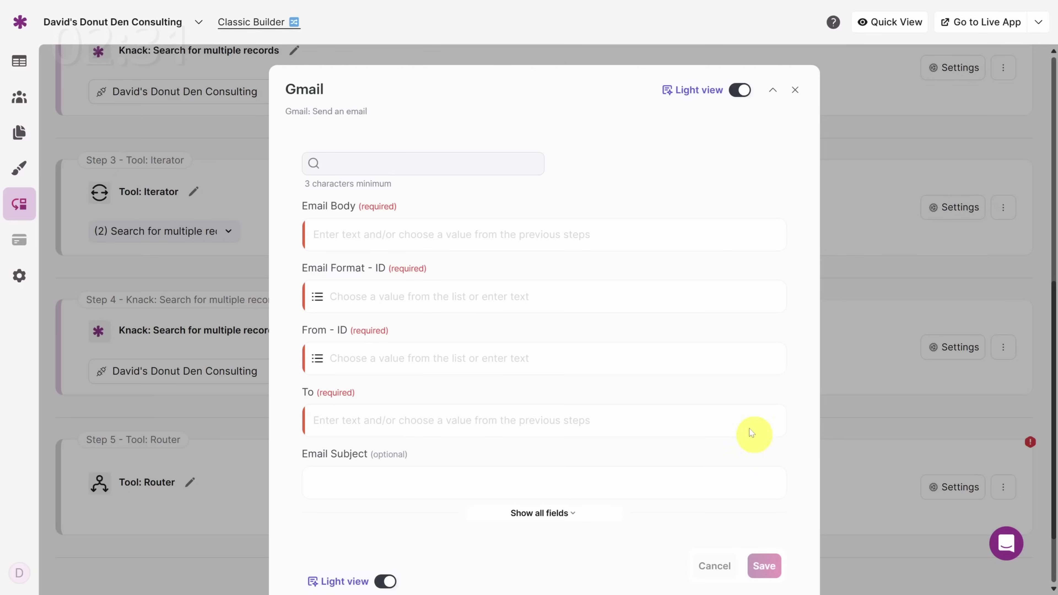
Step: Fill the email body with the consultant's full name followed by the pasted reminder sentence
{"action": "left_click", "coordinate": [490, 235]}
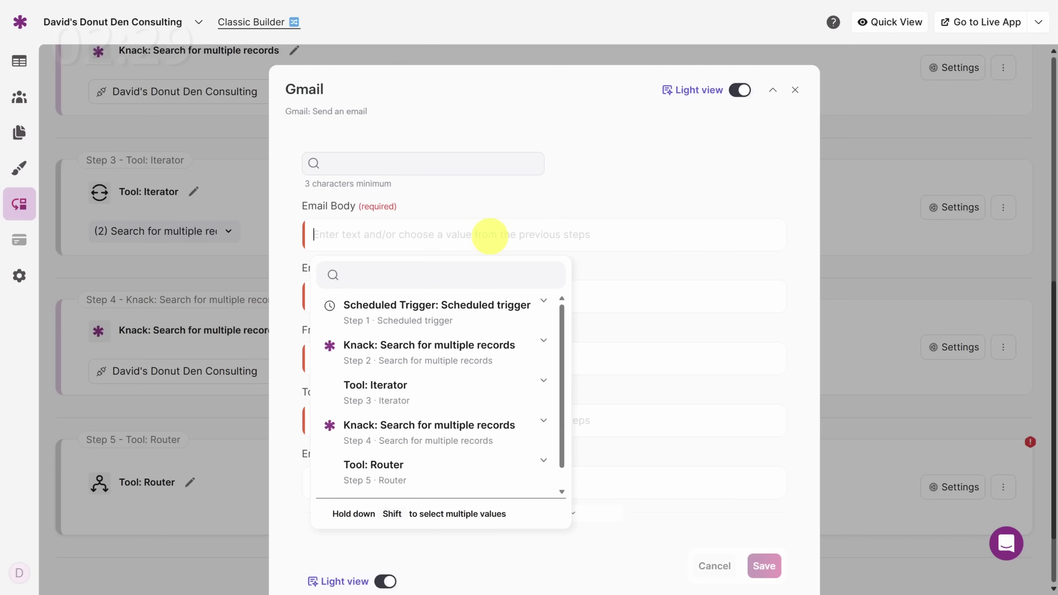
{"action": "left_click", "coordinate": [432, 389]}
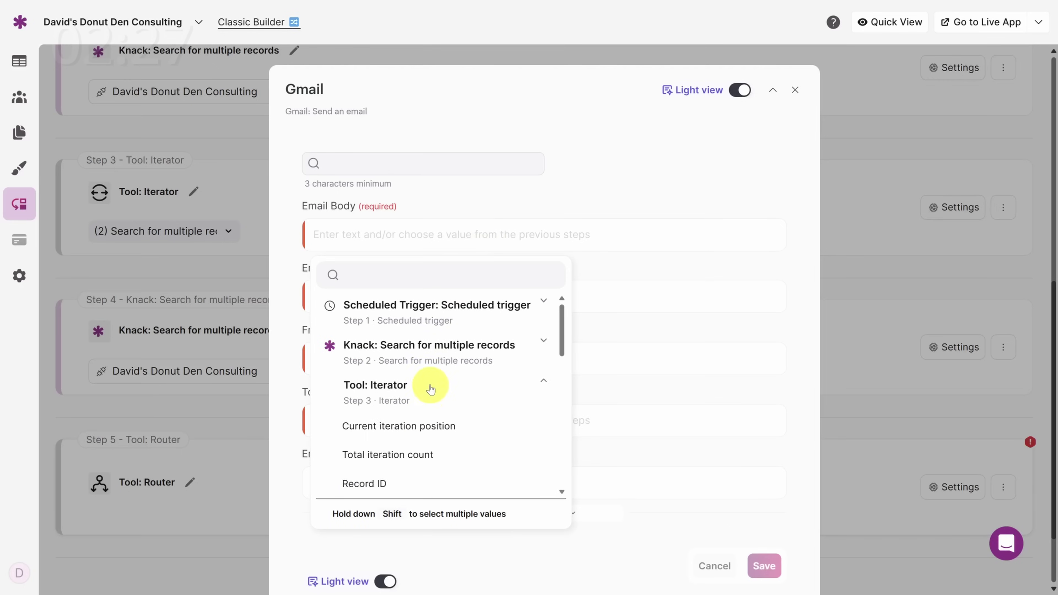
{"action": "scroll", "coordinate": [426, 380], "scroll_direction": "down", "scroll_amount": 3}
{"action": "scroll", "coordinate": [426, 378], "scroll_direction": "down", "scroll_amount": 2}
{"action": "left_click", "coordinate": [411, 378]}
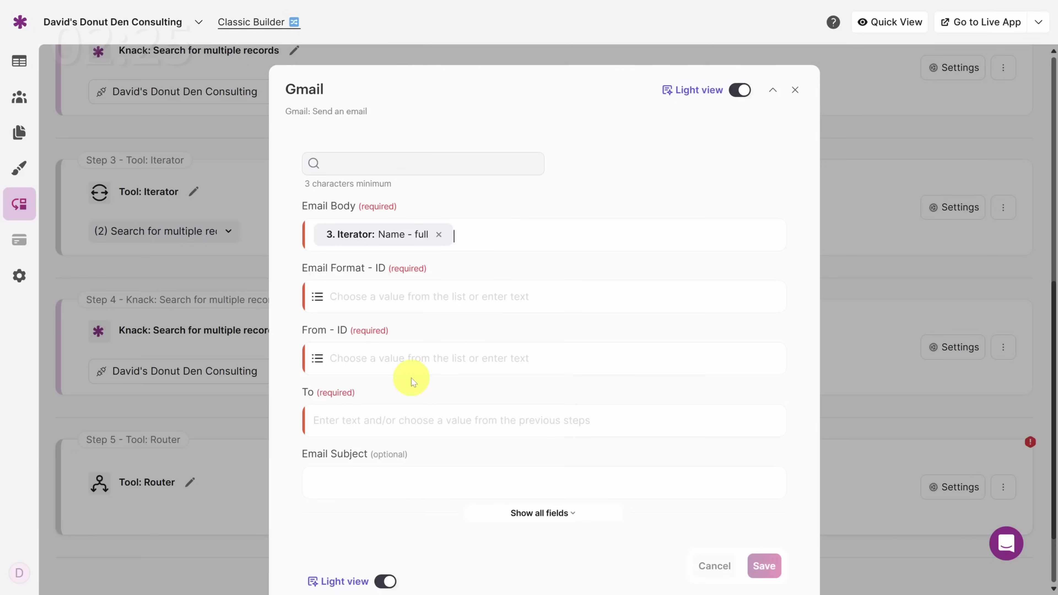
{"action": "type", "text": ", this is a reminder to fill in your time sheet today!"}
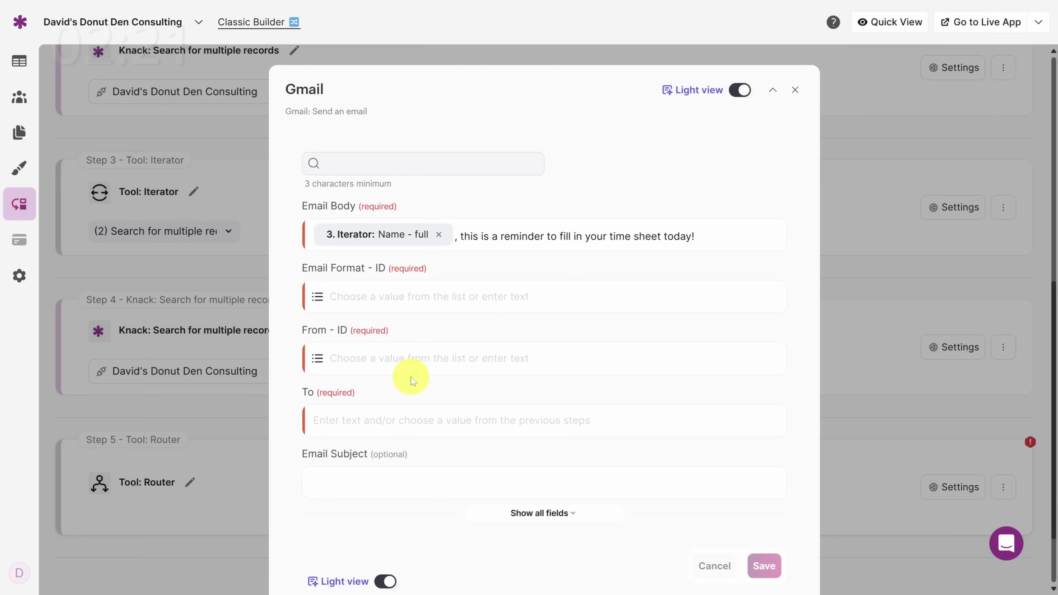
Step: Send from the connected Gmail address with subject 'Time Sheet Reminder' and save the step
{"action": "left_click", "coordinate": [354, 297]}
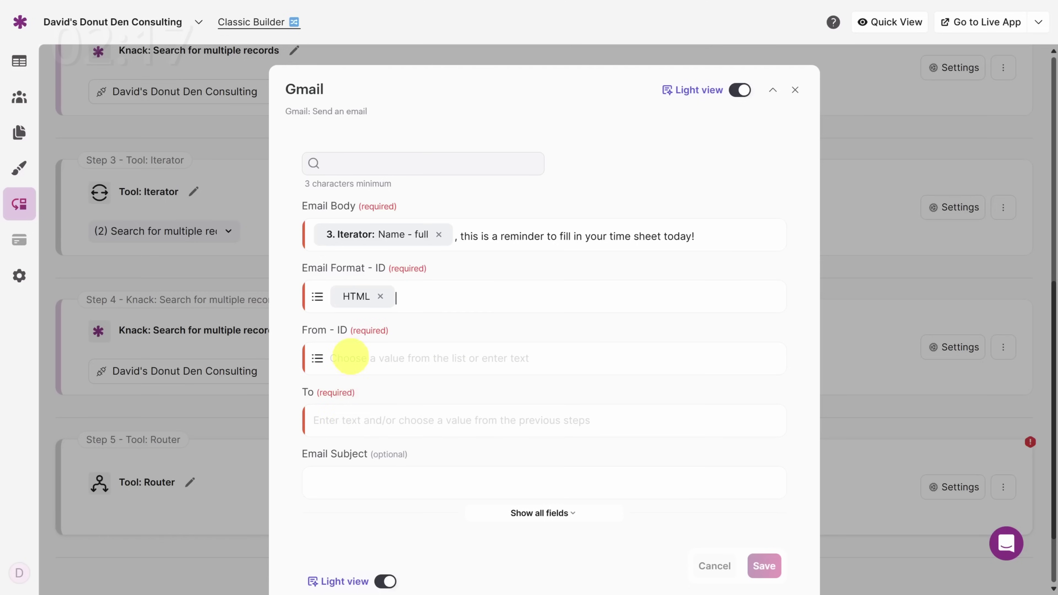
{"action": "left_click", "coordinate": [349, 358]}
{"action": "left_click", "coordinate": [387, 475]}
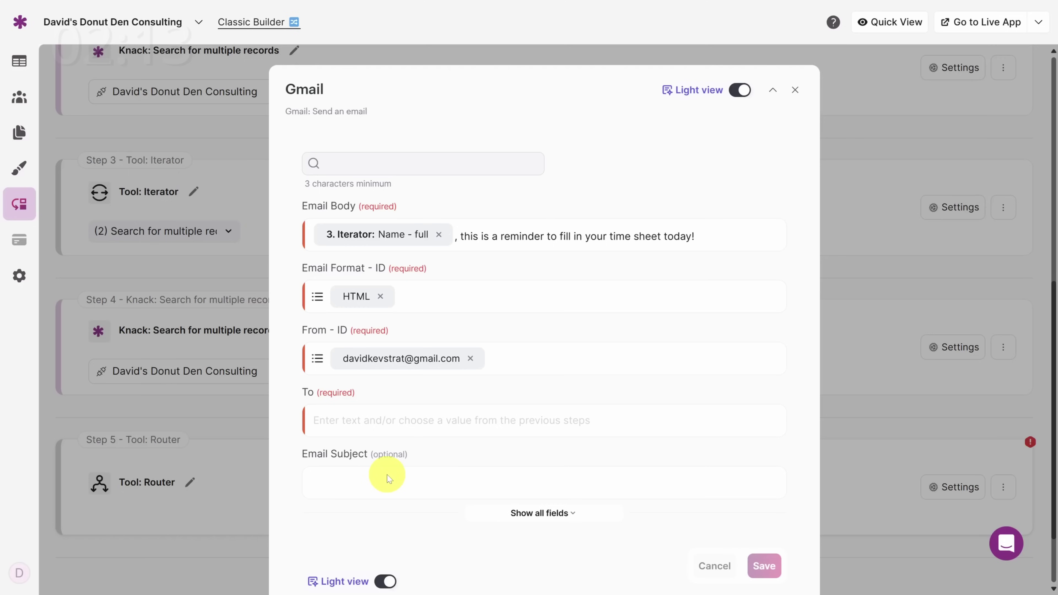
{"action": "left_click", "coordinate": [366, 421]}
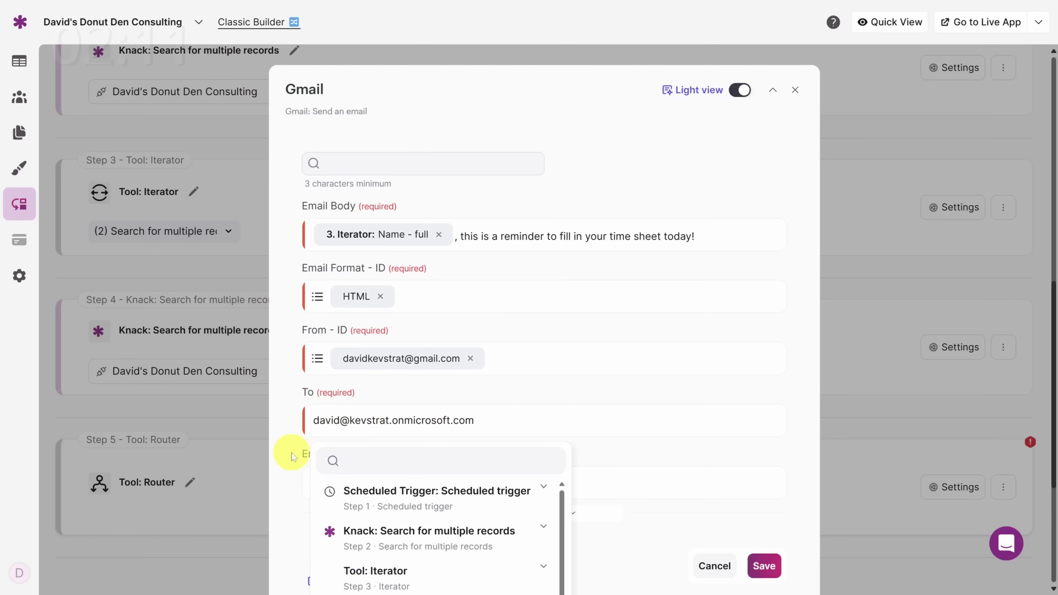
{"action": "left_click", "coordinate": [285, 471]}
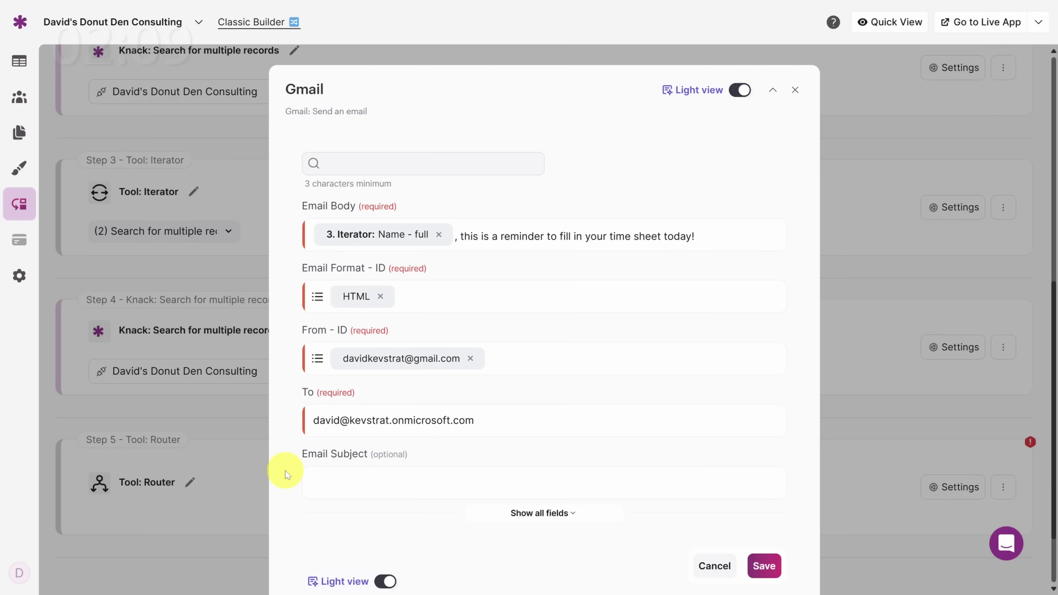
{"action": "left_click", "coordinate": [321, 481]}
{"action": "type", "text": "Time Sheet Reminder"}
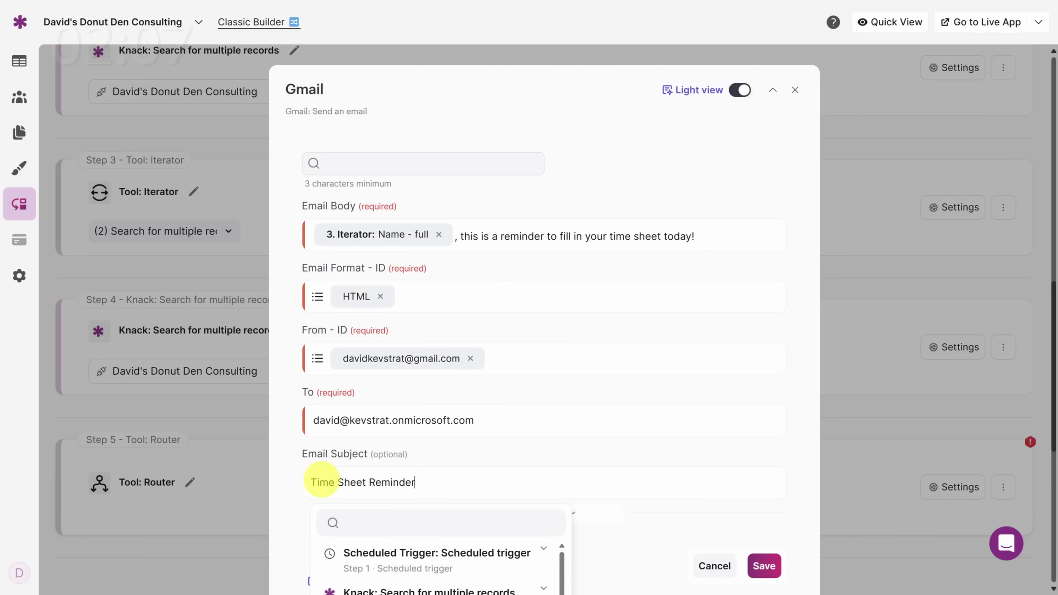
{"action": "left_click", "coordinate": [760, 563]}
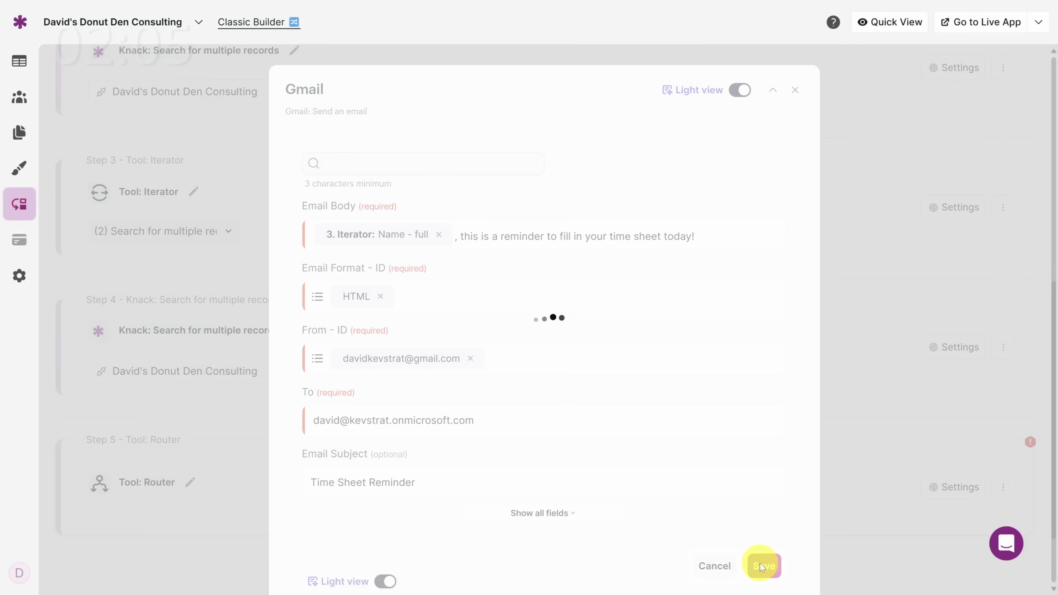
{"action": "scroll", "coordinate": [746, 551], "scroll_direction": "down", "scroll_amount": 3}
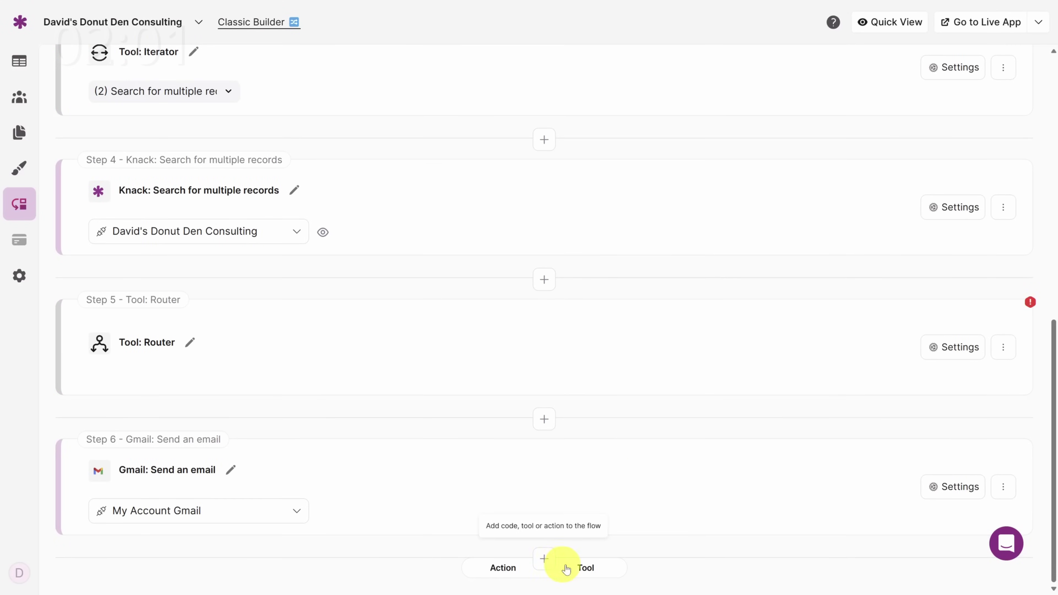
Step: Add a Date and time modification step using the System Settings Date as the date to change
{"action": "left_click", "coordinate": [566, 569]}
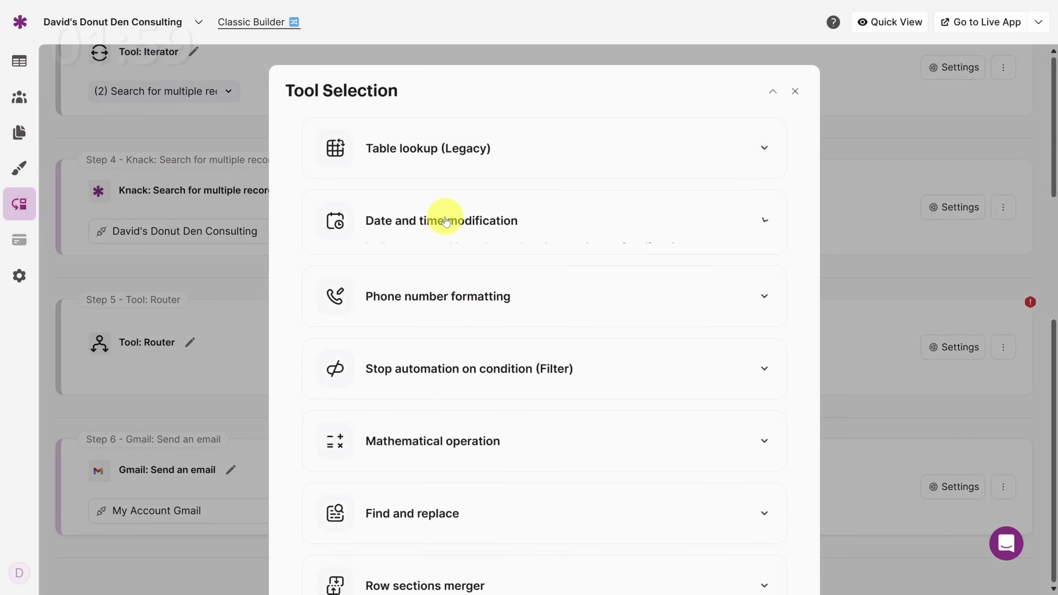
{"action": "left_click", "coordinate": [443, 220]}
{"action": "left_click", "coordinate": [413, 298]}
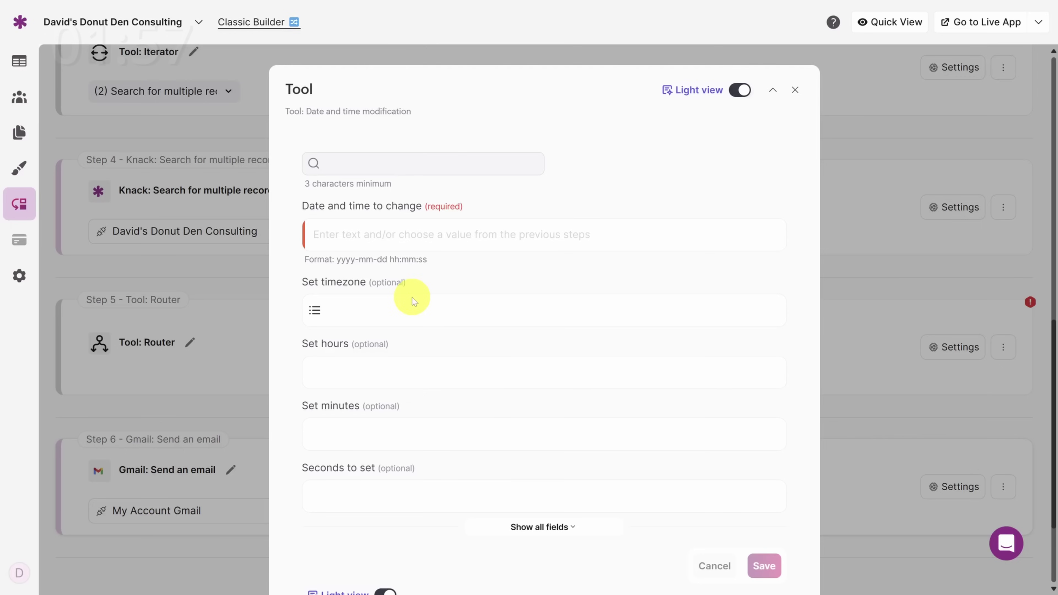
{"action": "left_click", "coordinate": [413, 236]}
{"action": "scroll", "coordinate": [442, 458], "scroll_direction": "down", "scroll_amount": 1}
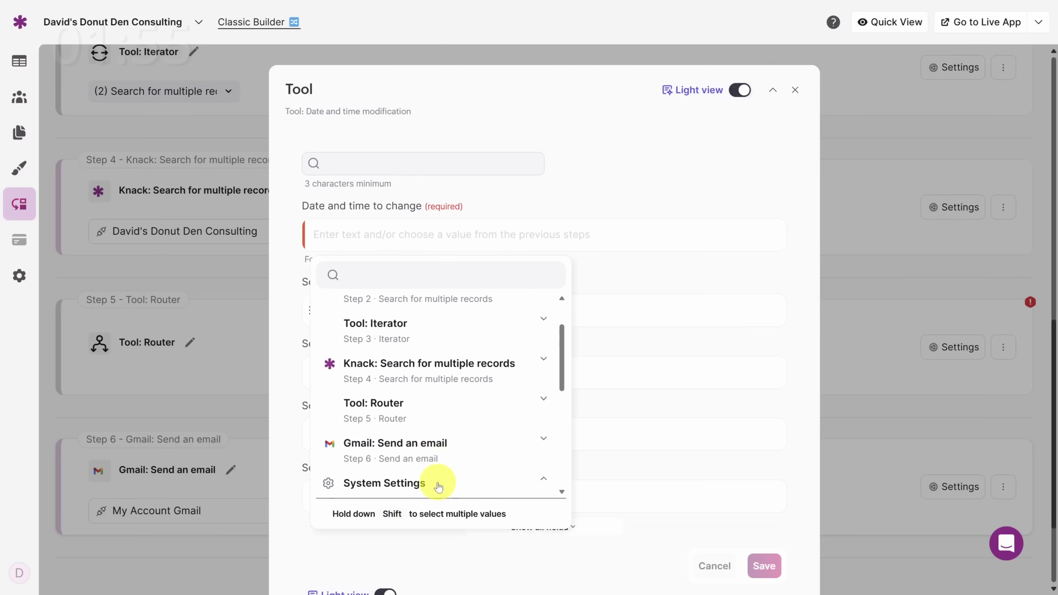
{"action": "left_click", "coordinate": [432, 480]}
{"action": "left_click", "coordinate": [758, 568]}
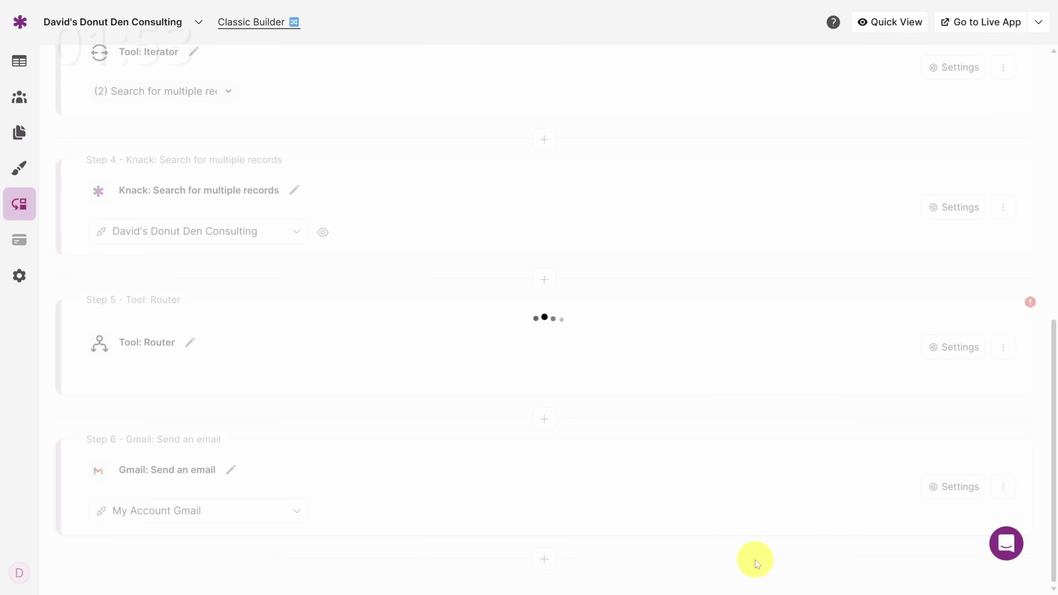
Step: Route the router's Then branch to '6 Gmail: Send an email' and Otherwise to '7 Tool: Date and time modification'
{"action": "left_click", "coordinate": [940, 348]}
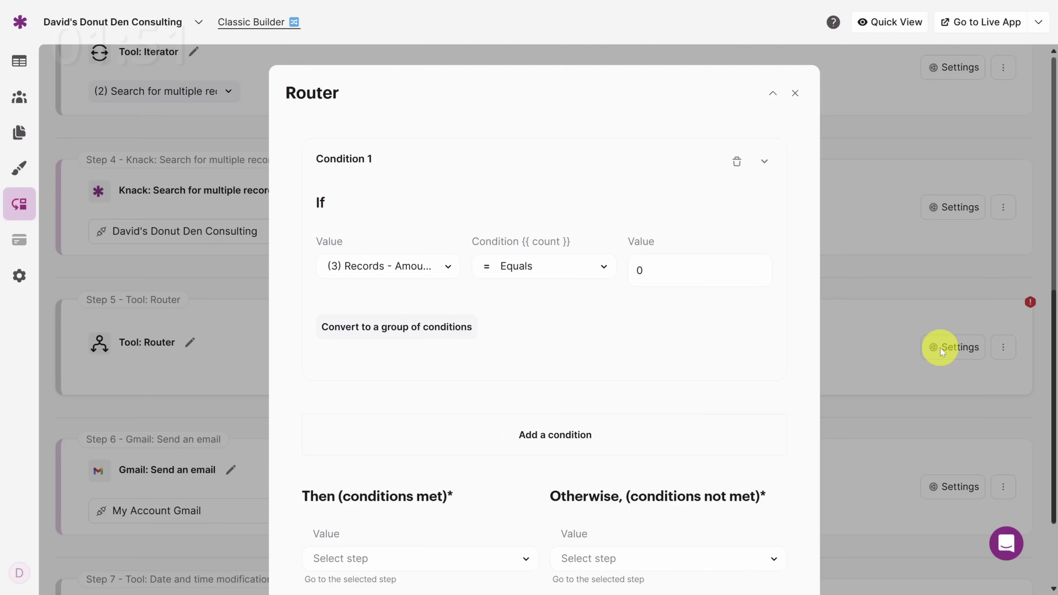
{"action": "scroll", "coordinate": [463, 320], "scroll_direction": "down", "scroll_amount": 1}
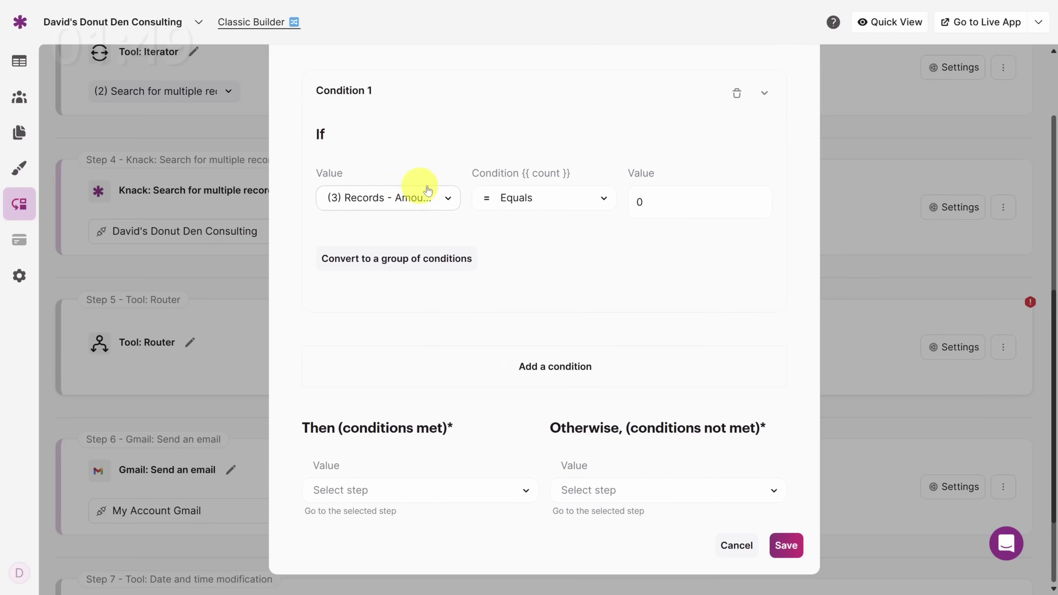
{"action": "left_click", "coordinate": [423, 486]}
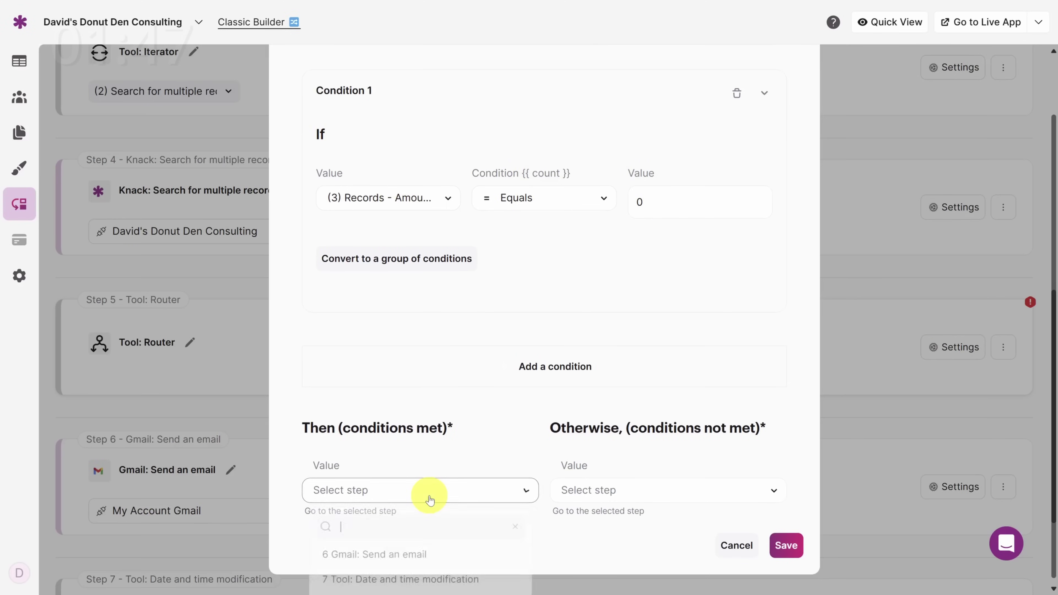
{"action": "left_click", "coordinate": [415, 548]}
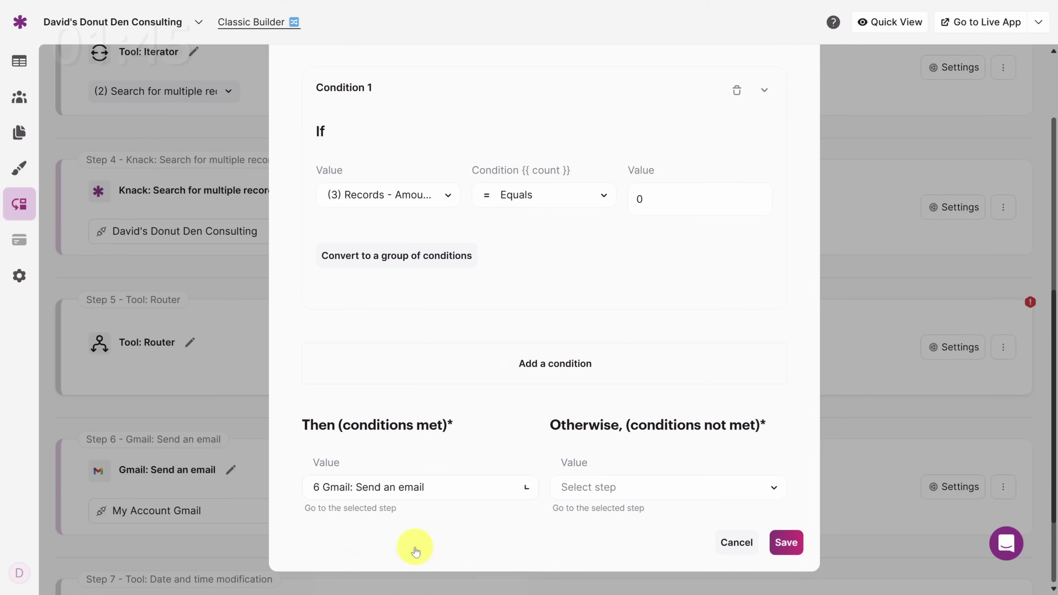
{"action": "left_click", "coordinate": [604, 498]}
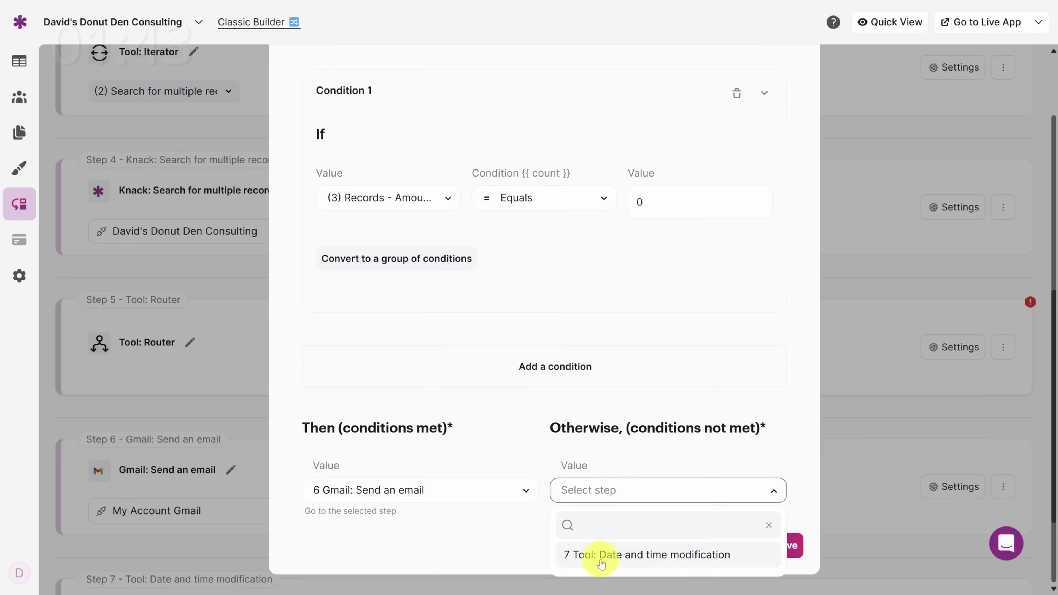
{"action": "left_click", "coordinate": [600, 562]}
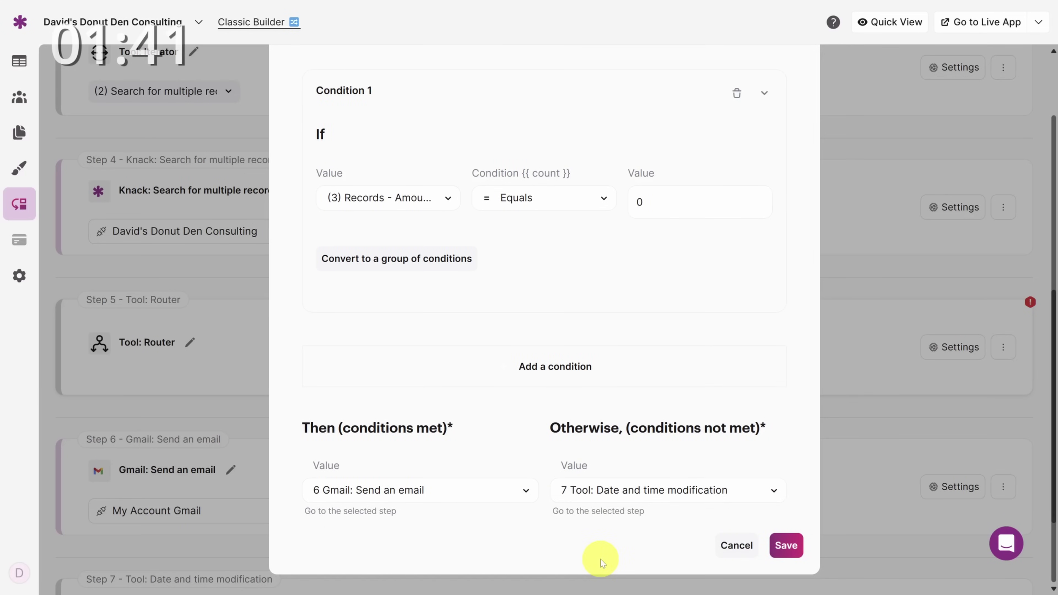
{"action": "left_click", "coordinate": [786, 546]}
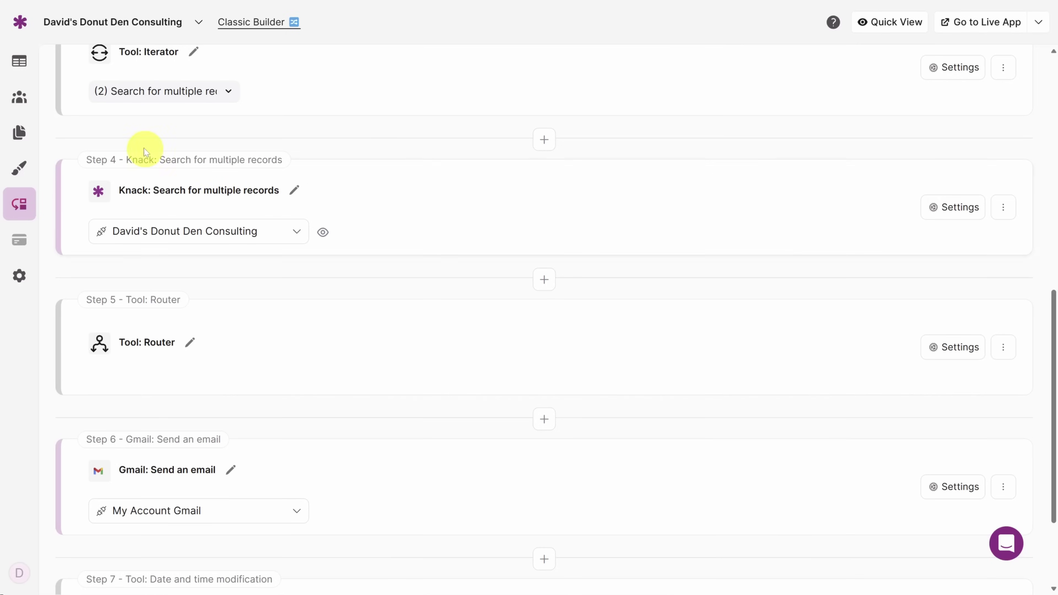
Step: In the Time Sheets table, add a new record and assign it a consultant
{"action": "left_click", "coordinate": [19, 62]}
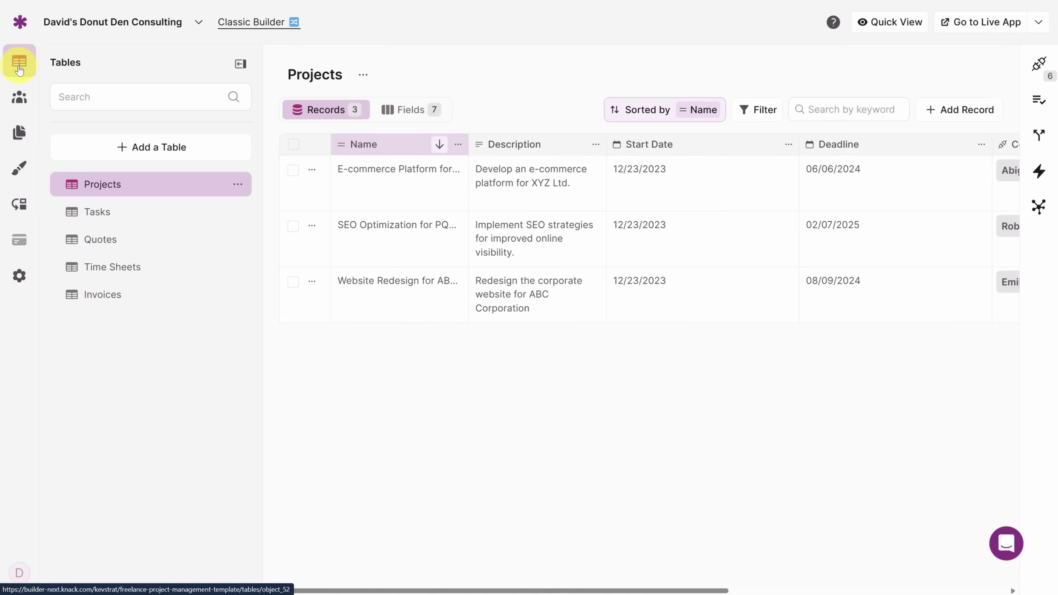
{"action": "left_click", "coordinate": [124, 261]}
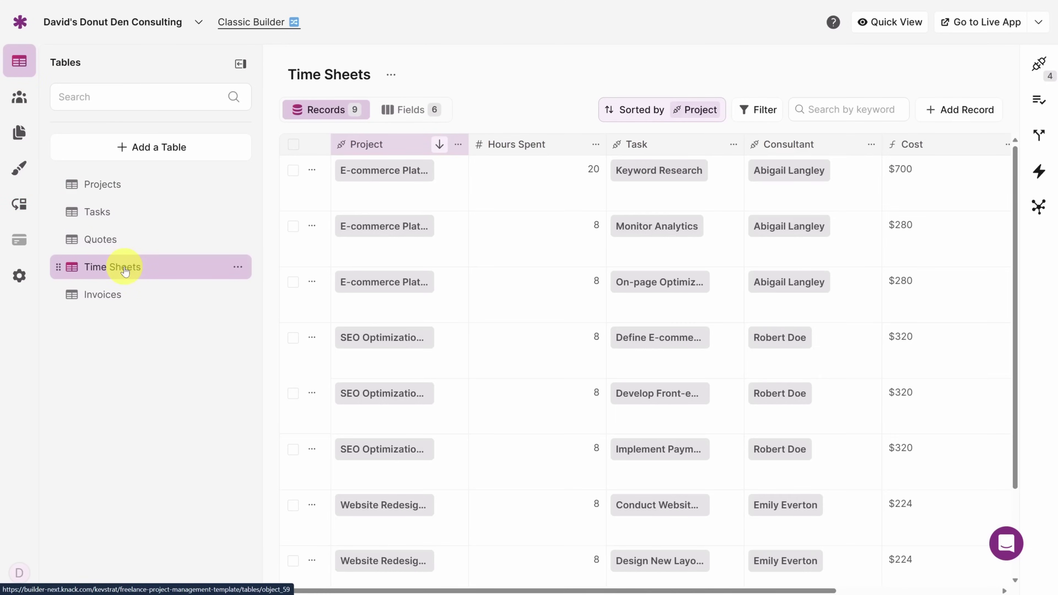
{"action": "left_click", "coordinate": [961, 111]}
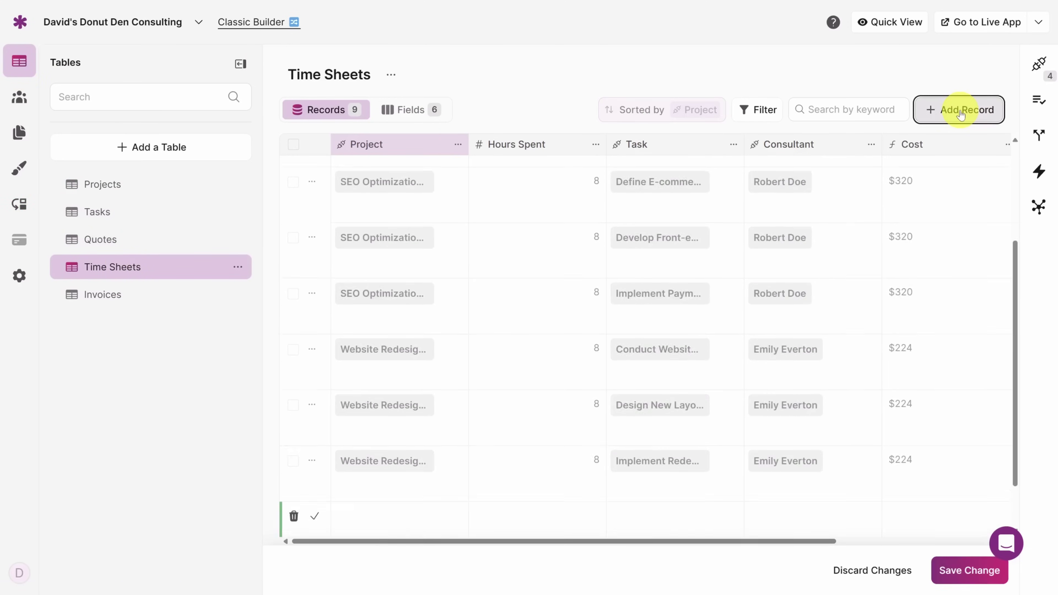
{"action": "left_click", "coordinate": [796, 464]}
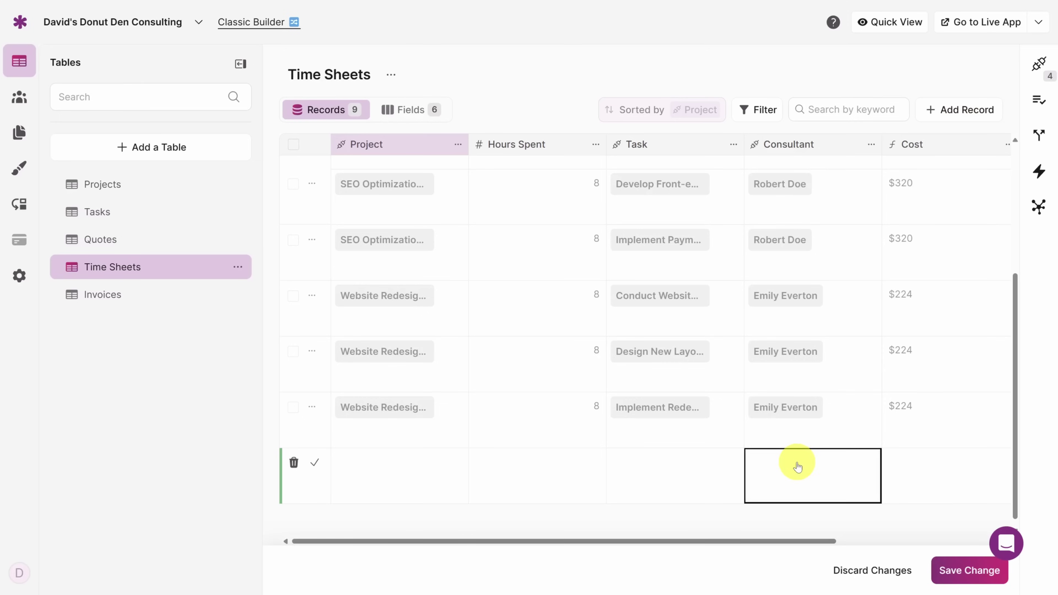
{"action": "left_click", "coordinate": [796, 457]}
{"action": "left_click", "coordinate": [790, 436]}
Step: Set the task to Conduct Website Analysis, 5 hours, project E-commerce Platform, and save the record
{"action": "left_click", "coordinate": [656, 475]}
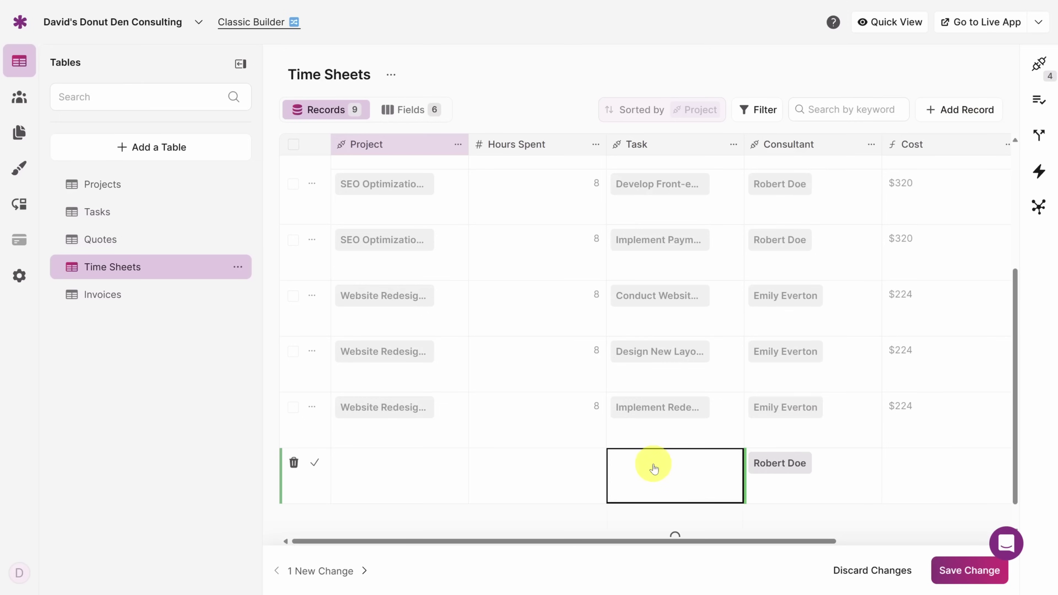
{"action": "left_click", "coordinate": [652, 463]}
{"action": "left_click", "coordinate": [657, 318]}
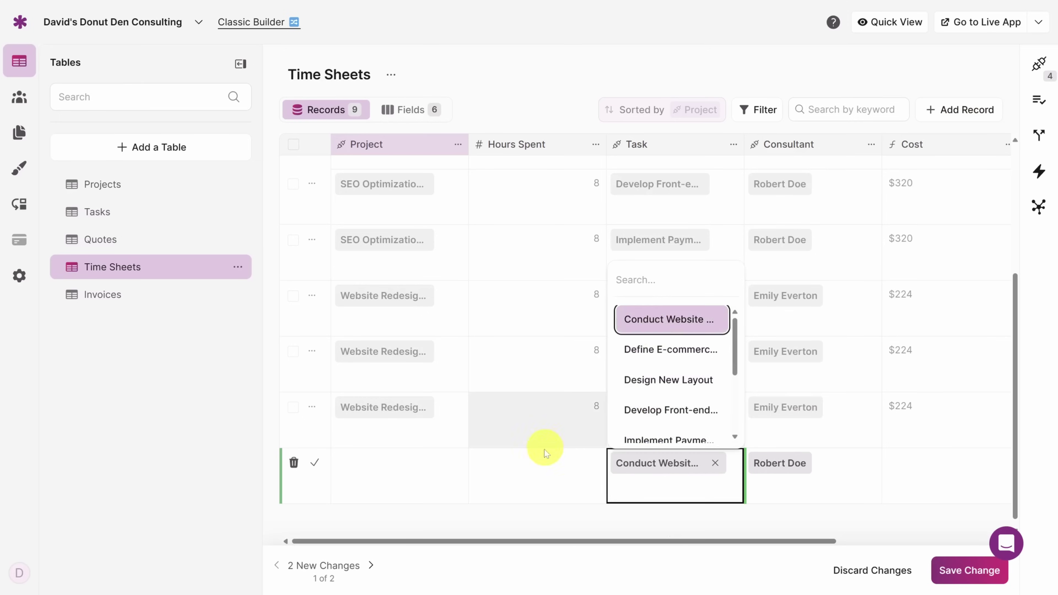
{"action": "left_click", "coordinate": [542, 470]}
{"action": "left_click", "coordinate": [407, 468]}
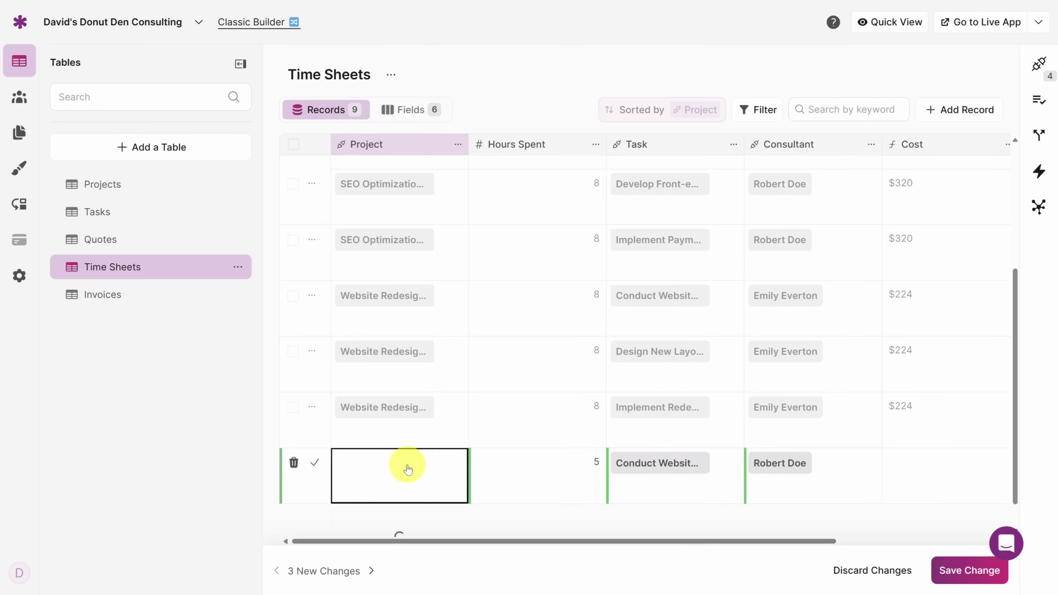
{"action": "left_click", "coordinate": [398, 371]}
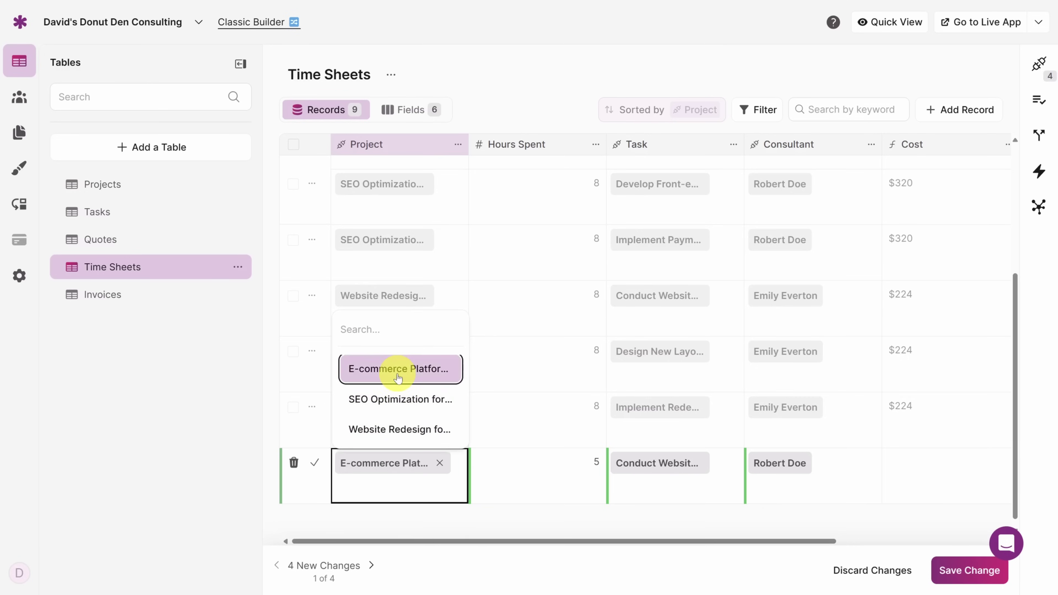
{"action": "left_click", "coordinate": [958, 570]}
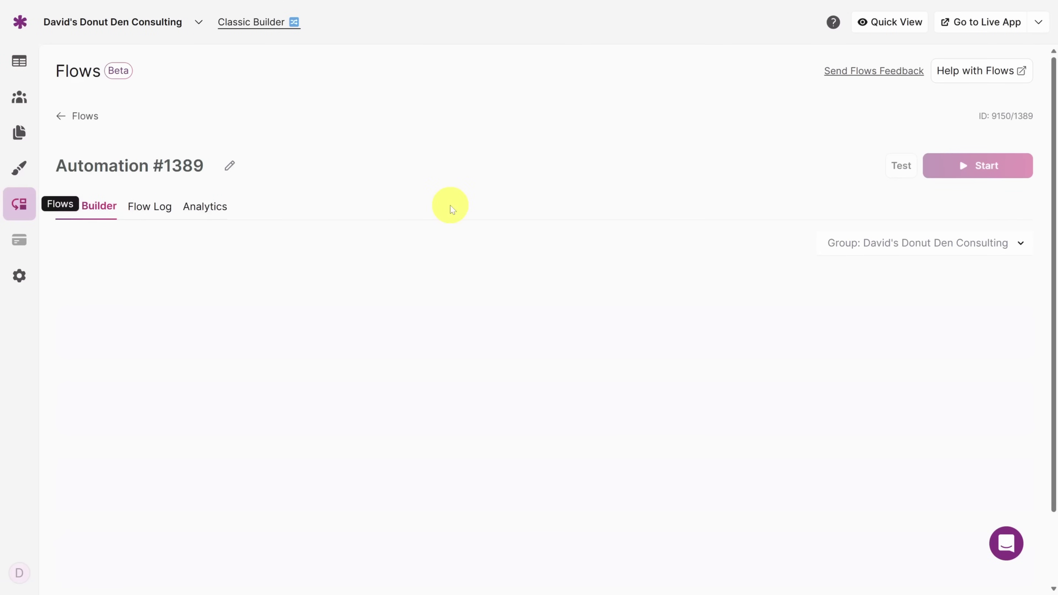
Step: Run a test of the Automation #1389 reminder flow
{"action": "left_click", "coordinate": [896, 165]}
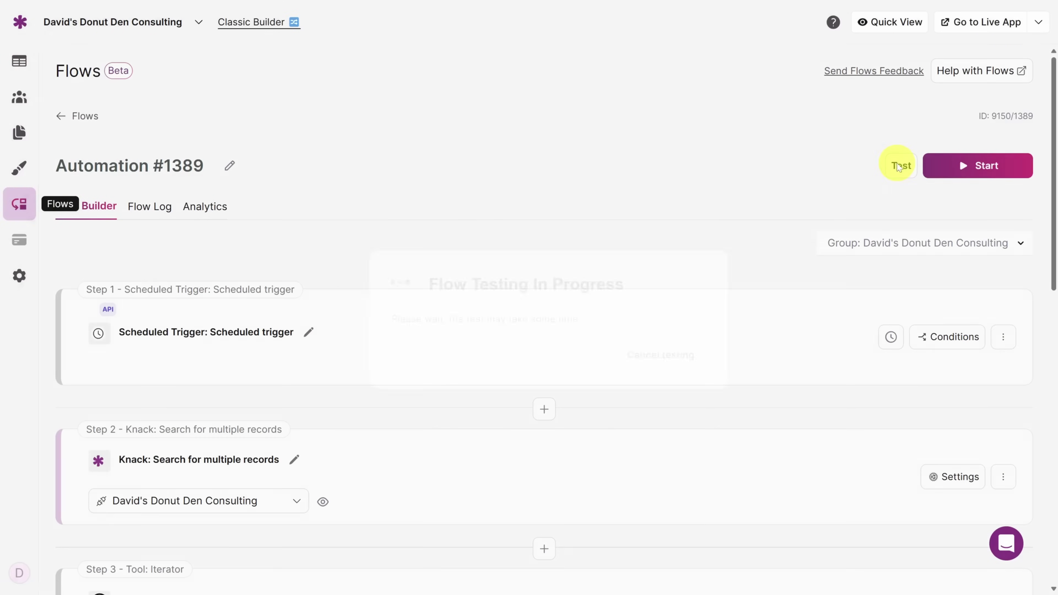